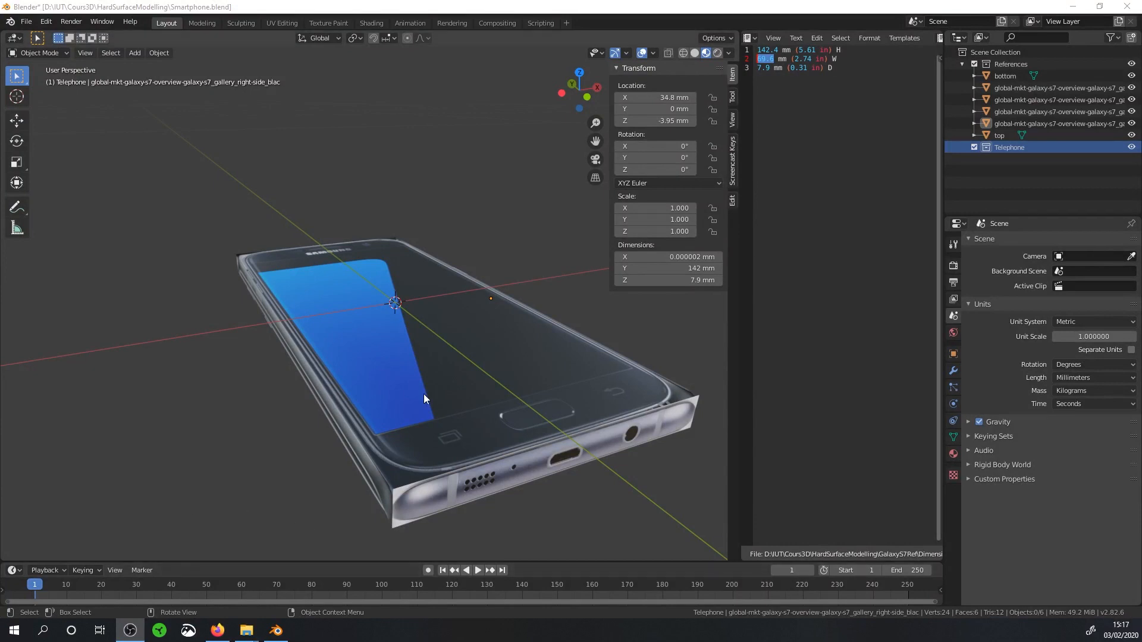
middle_drag(415, 400, 392, 446)
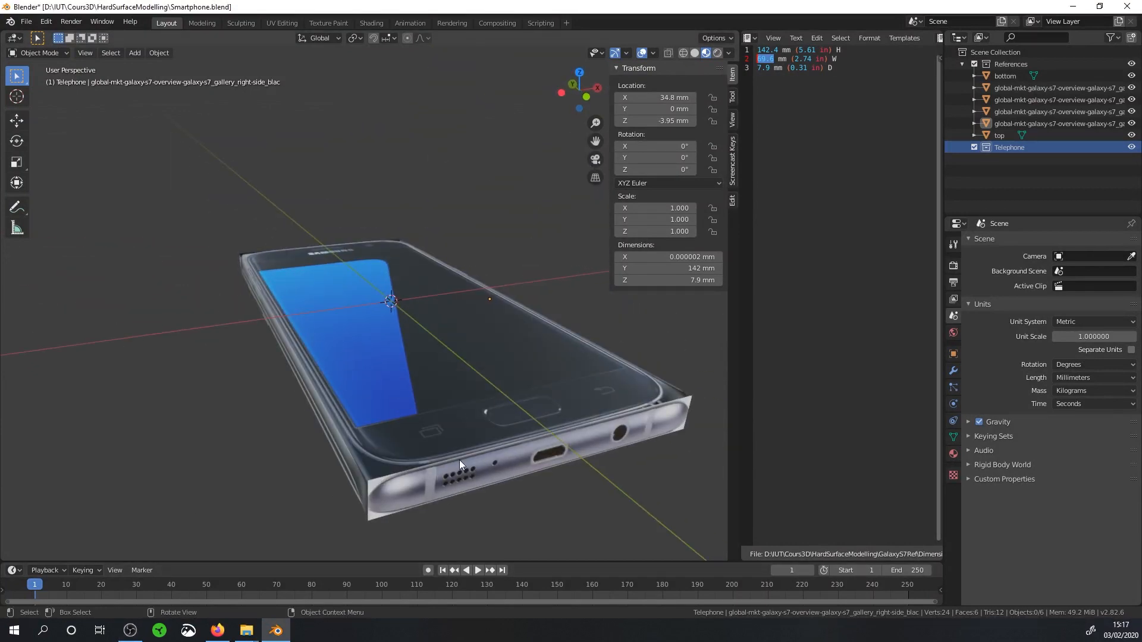
middle_drag(459, 464, 174, 300)
middle_drag(280, 446, 358, 422)
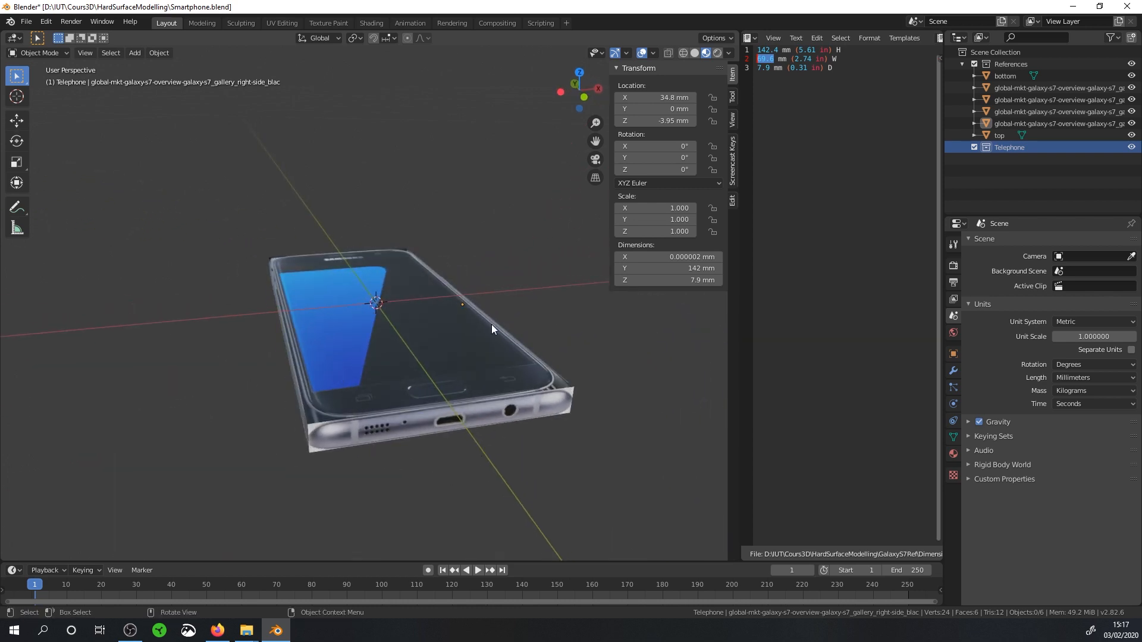
middle_drag(572, 366, 531, 417)
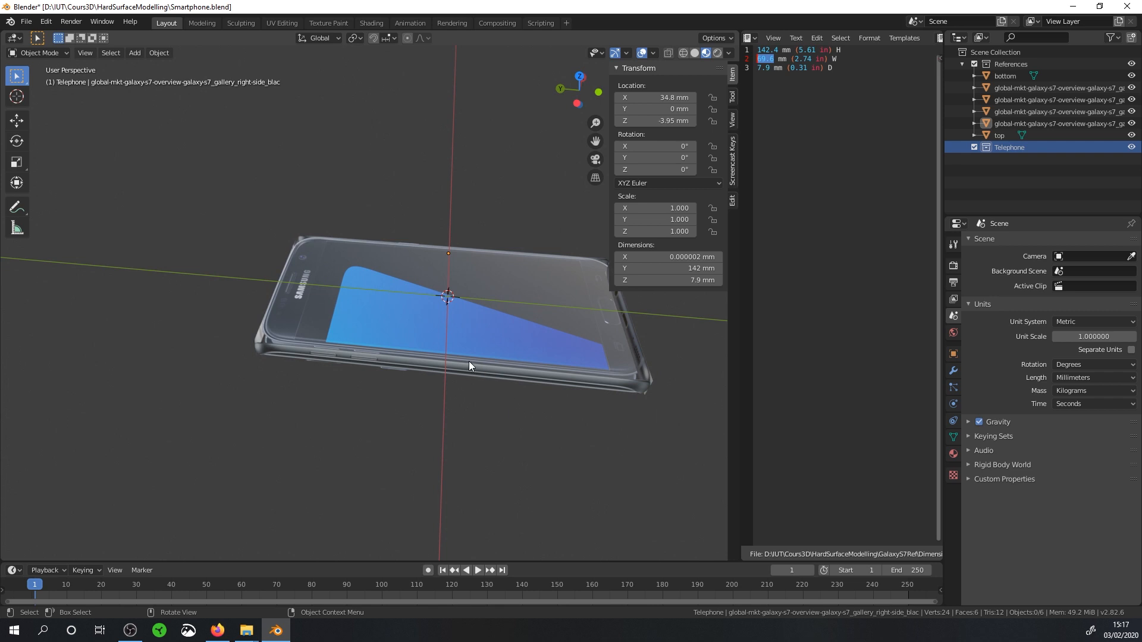
middle_drag(504, 240, 410, 233)
Step: Add a plane mesh at the origin in the Telephone collection
key(shift+a)
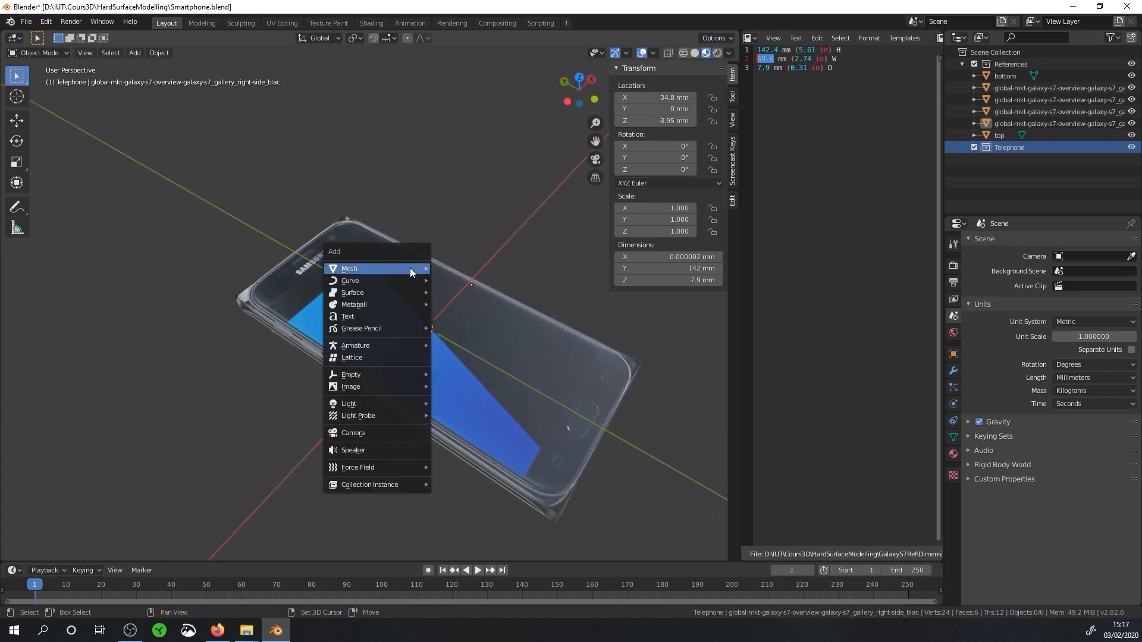
mouse_move(409, 268)
click(134, 52)
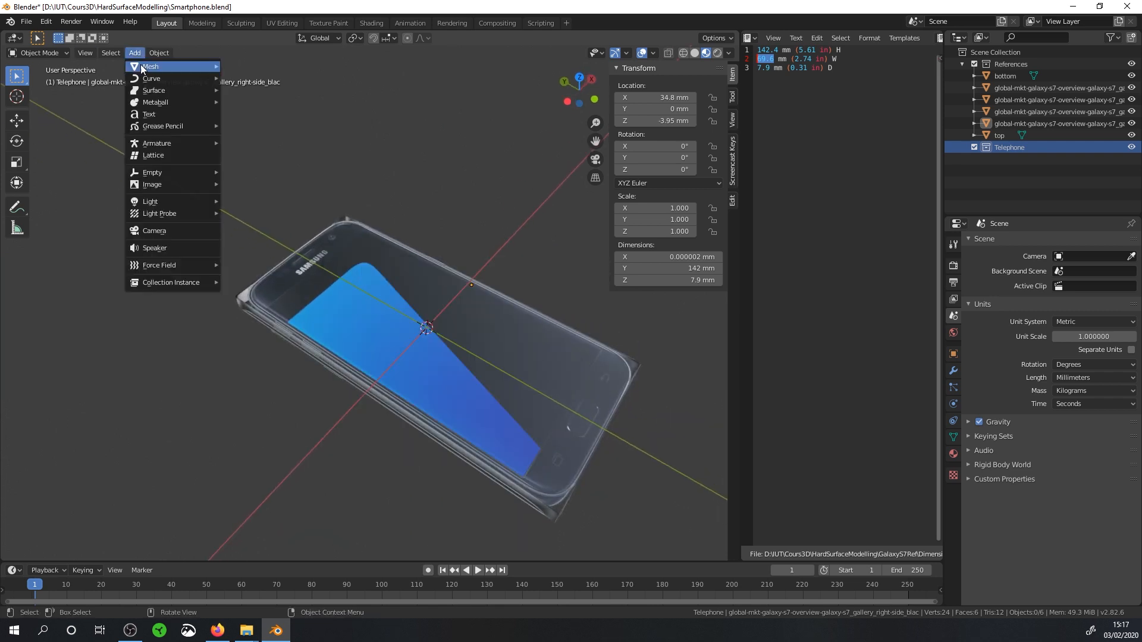
mouse_move(141, 66)
click(283, 66)
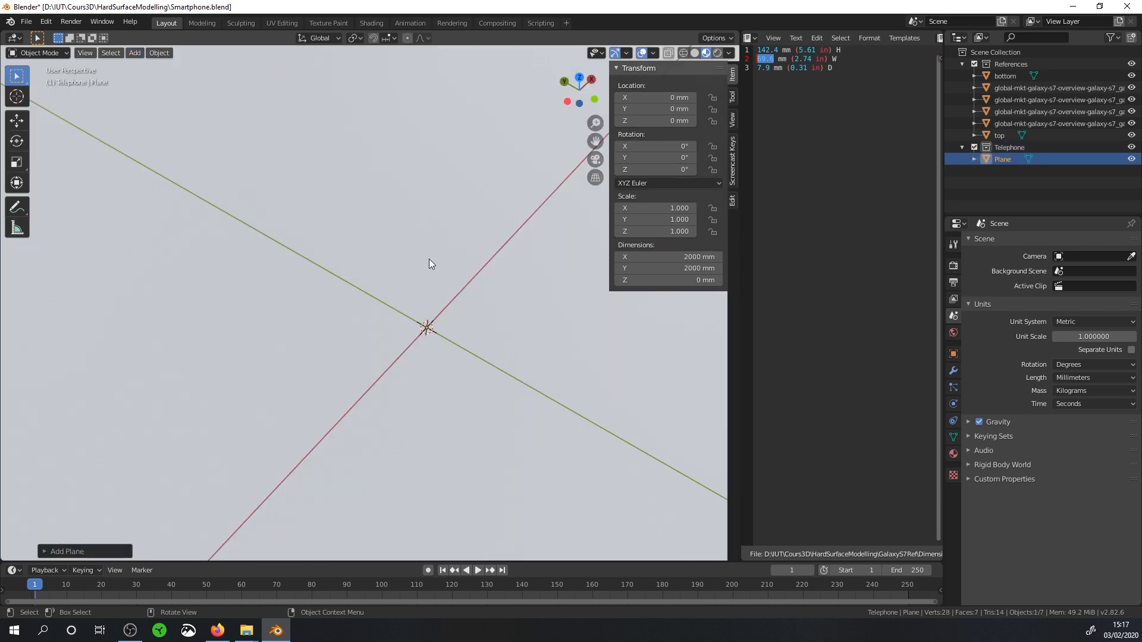
Step: Set the plane's dimensions to 69.6 mm in X and 142.4 mm in Y
scroll(425, 285, down, 5)
middle_drag(420, 309, 470, 300)
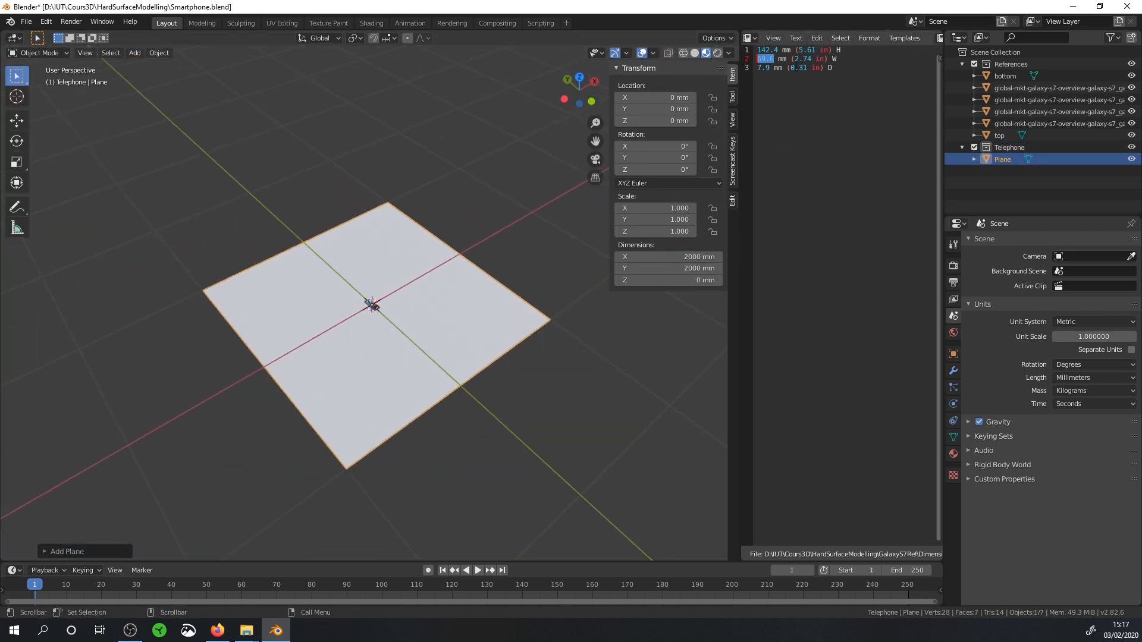
click(702, 257)
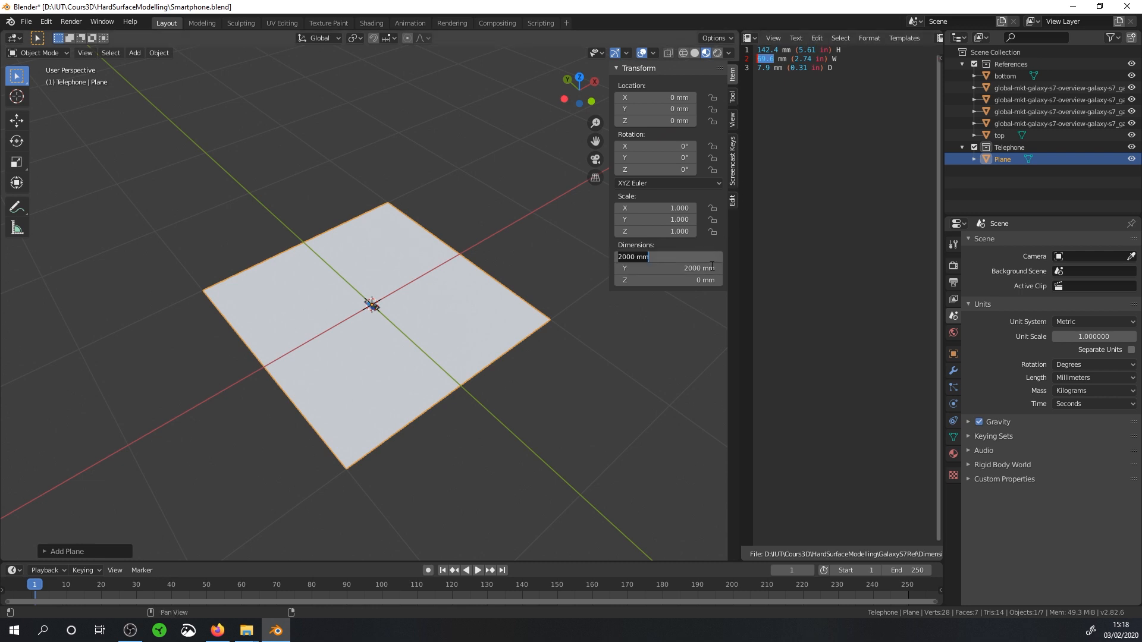
text(69.6)
key(Tab)
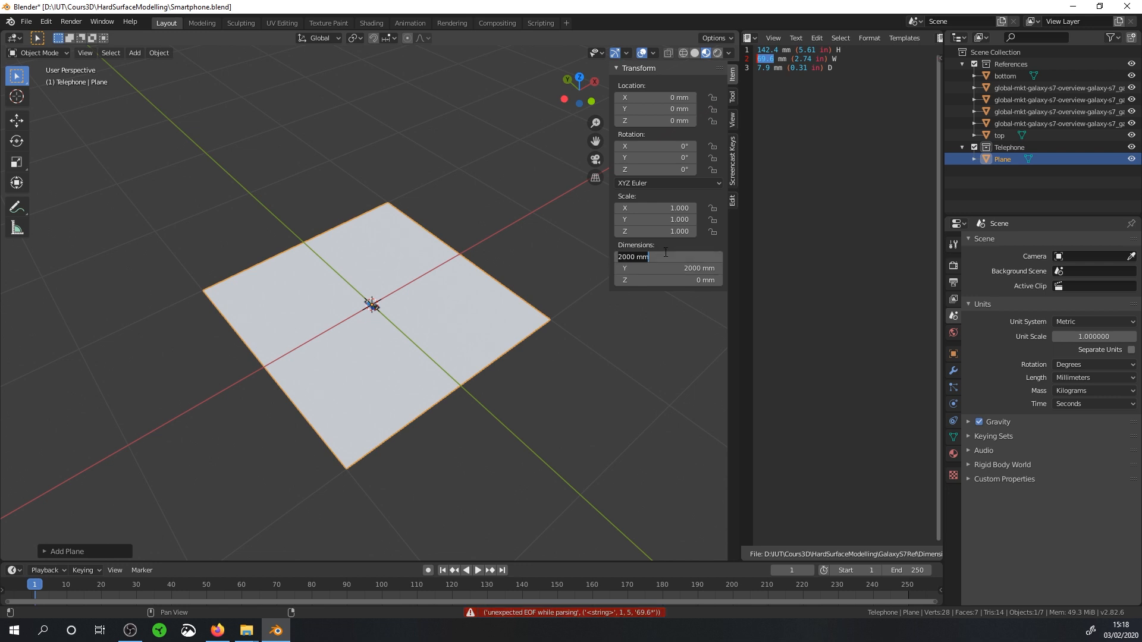
text(1)
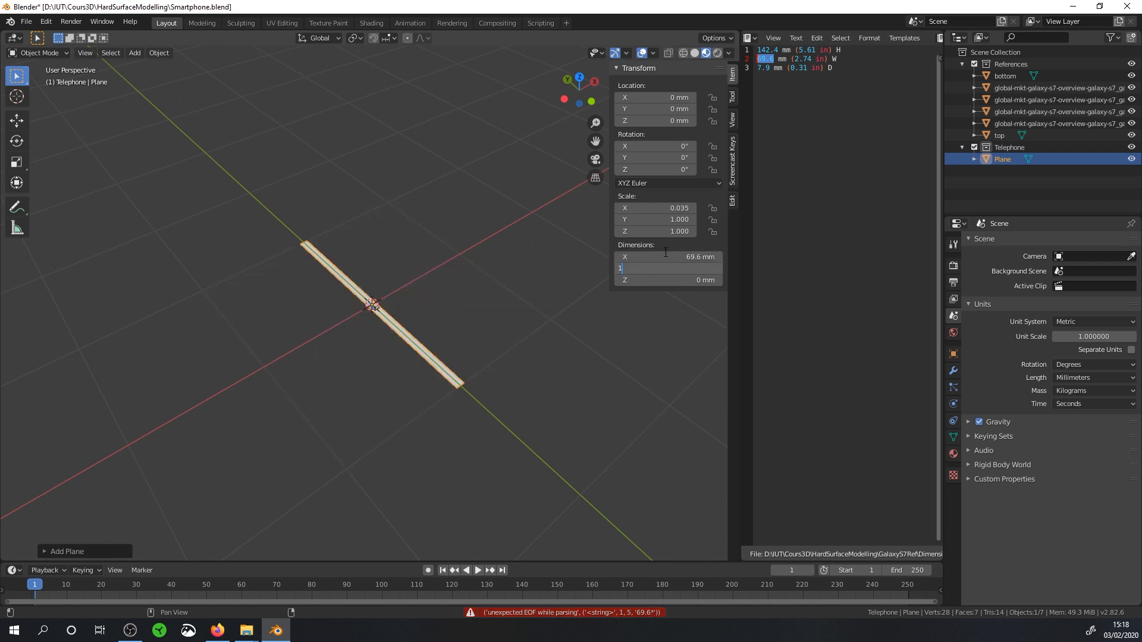
text(42)
key(Return)
scroll(390, 276, up, 4)
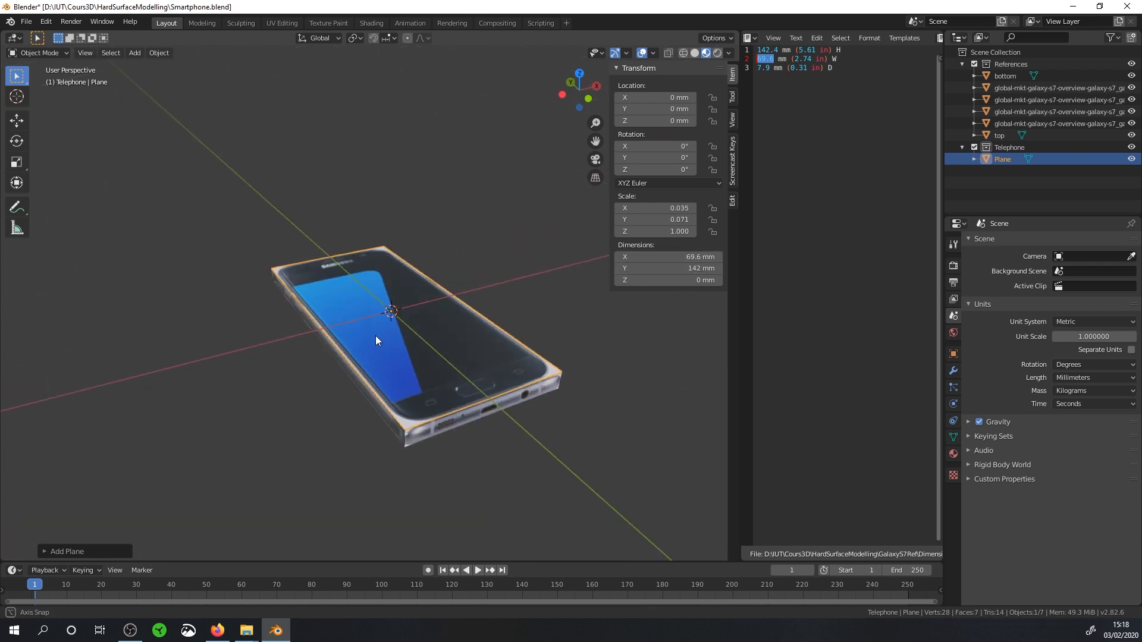
Step: In top view, scale the plane along X to about 68 mm so it matches the phone body without the side buttons
middle_drag(376, 336, 363, 402)
scroll(363, 403, up, 2)
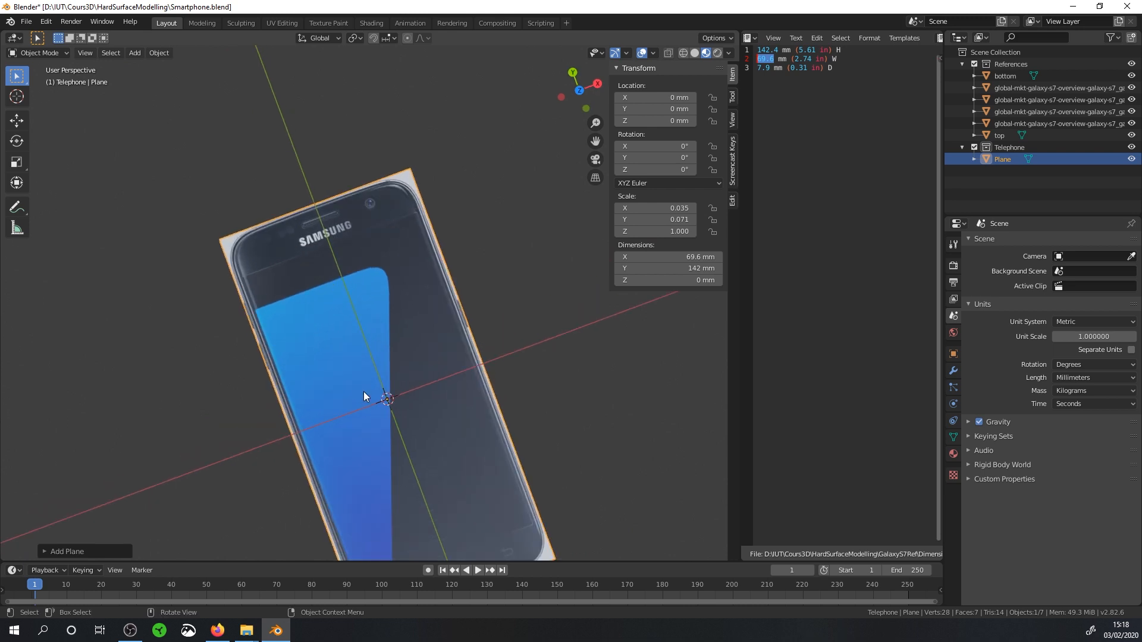
key(KP_7)
scroll(341, 264, up, 3)
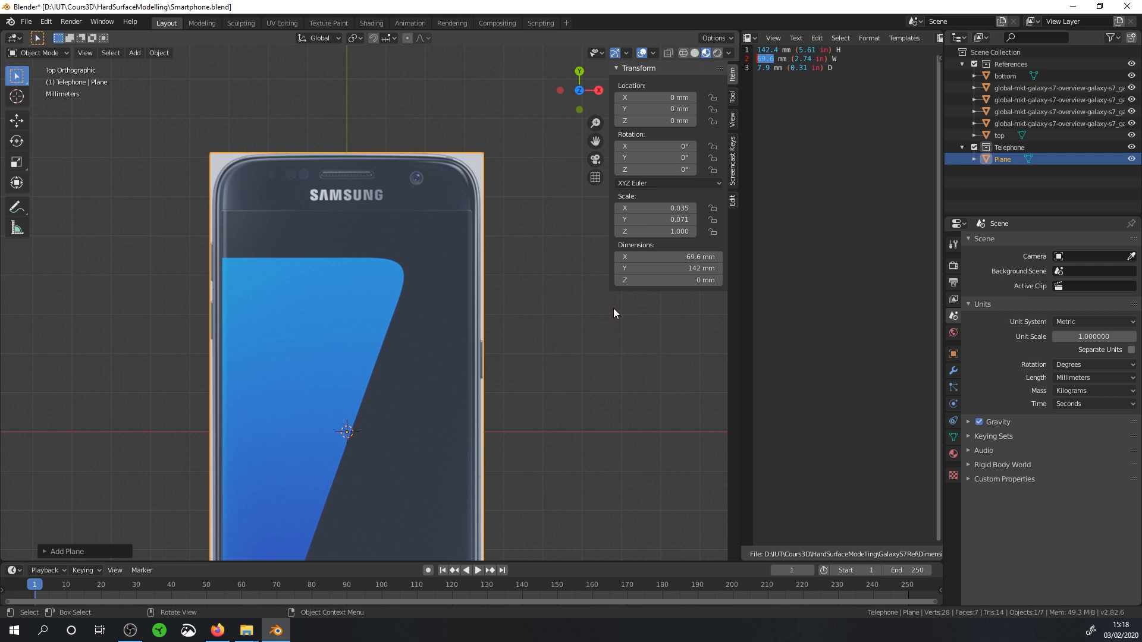
key(s)
key(x)
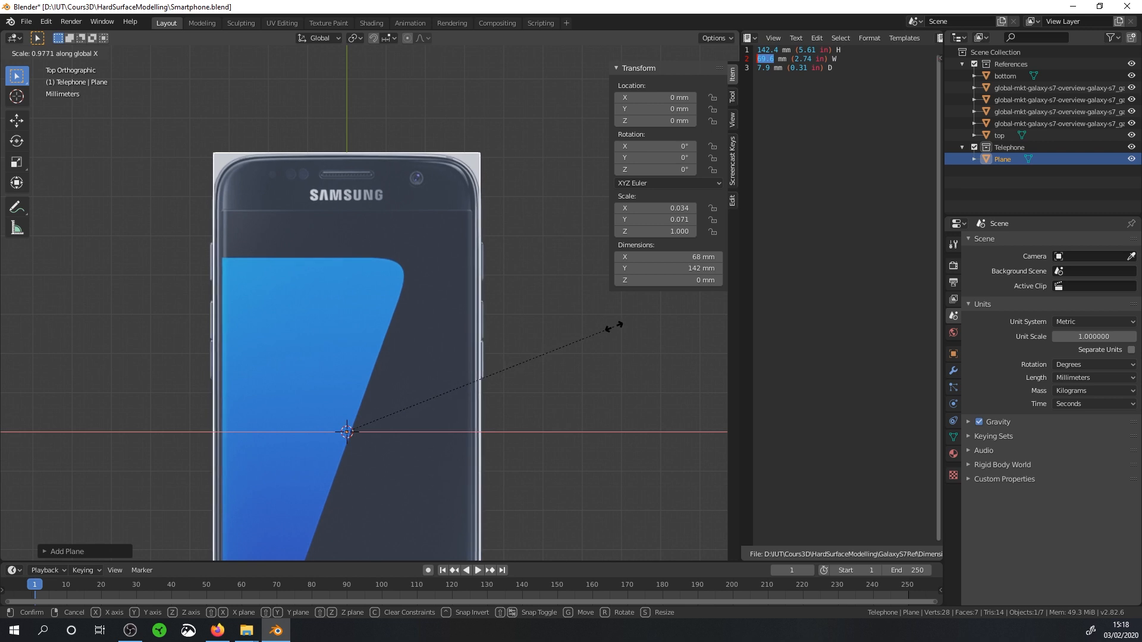
click(614, 326)
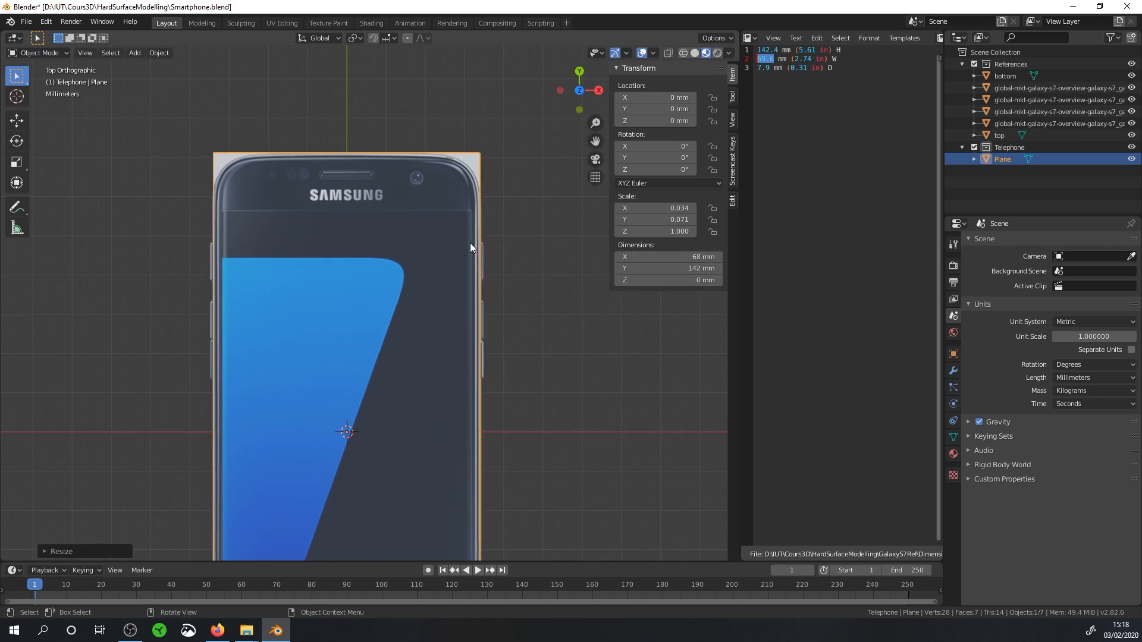
Step: Apply the plane's scale
scroll(456, 545, down, 2)
shift+scroll(456, 545, down, 5)
shift+scroll(492, 255, up, 5)
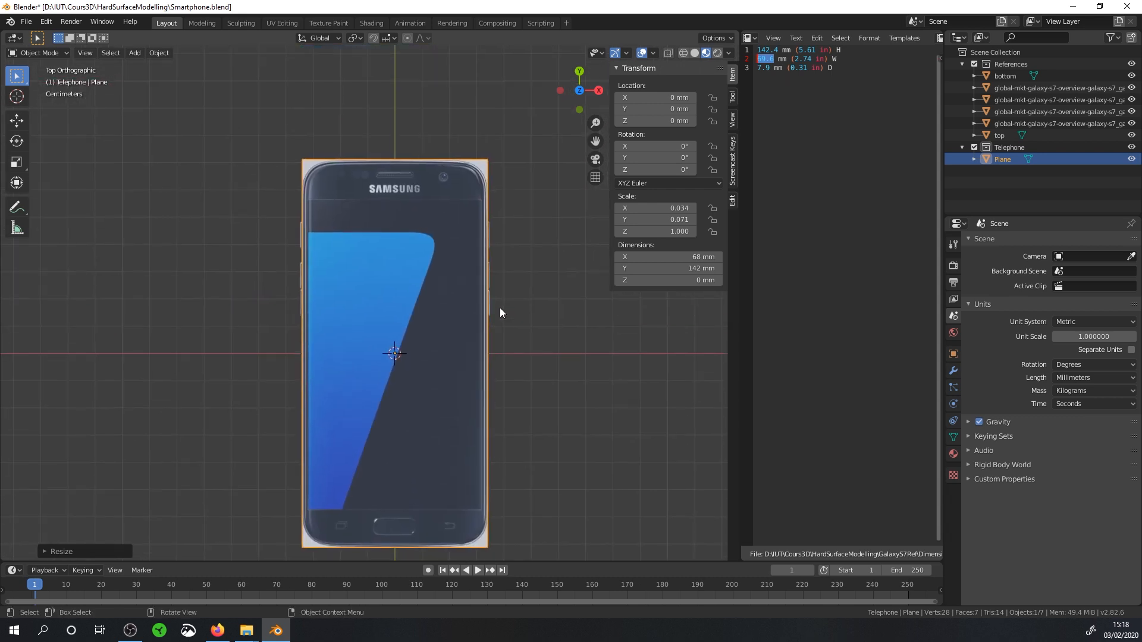
scroll(499, 308, up, 2)
key(ctrl+a)
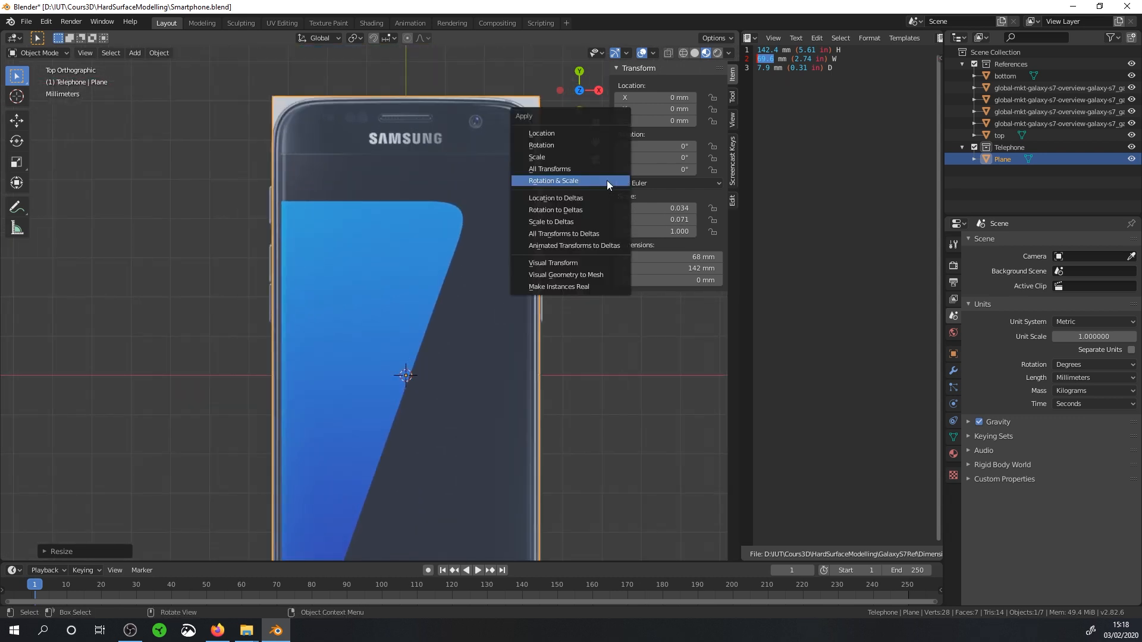
click(565, 154)
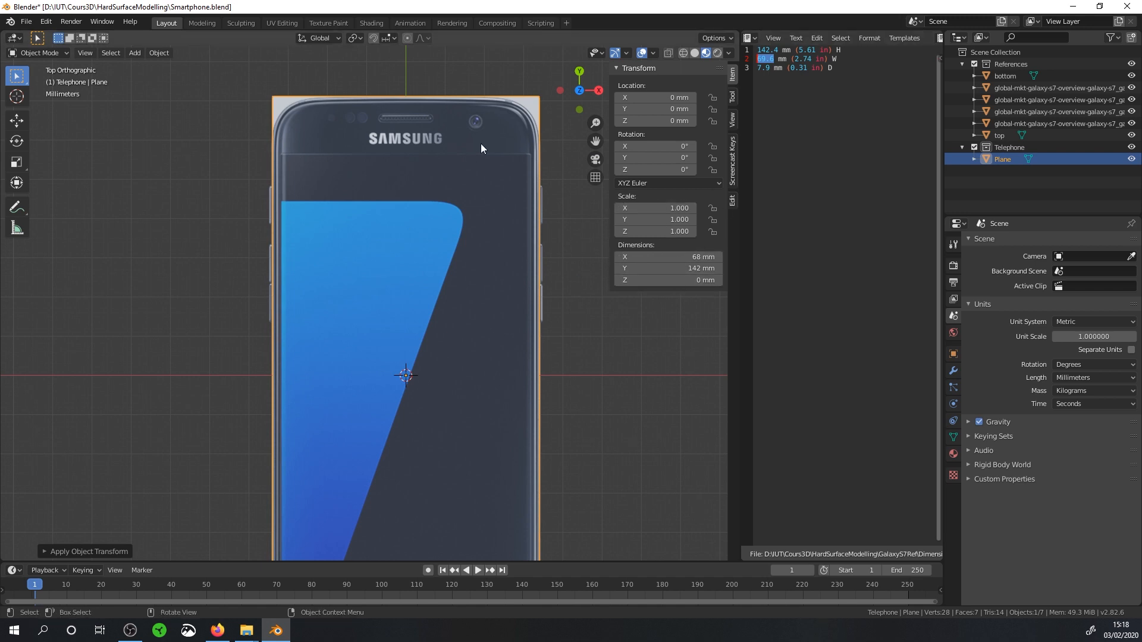
Step: Enter Edit Mode on the plane and add a centred loop cut along its length
click(953, 370)
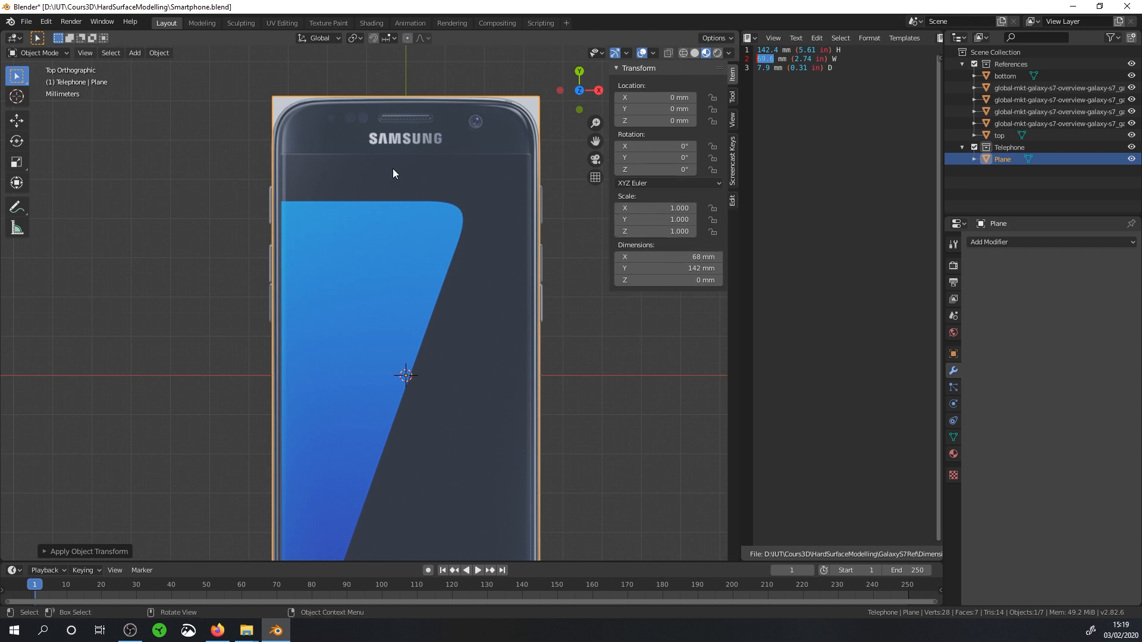
scroll(393, 169, down, 2)
key(Tab)
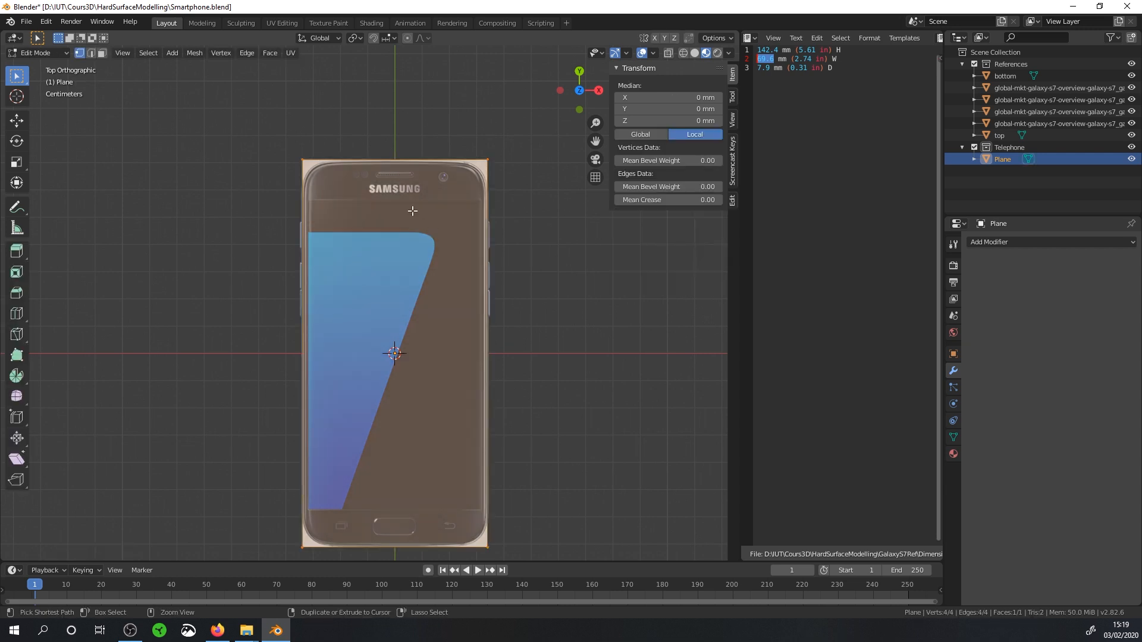
key(ctrl+r)
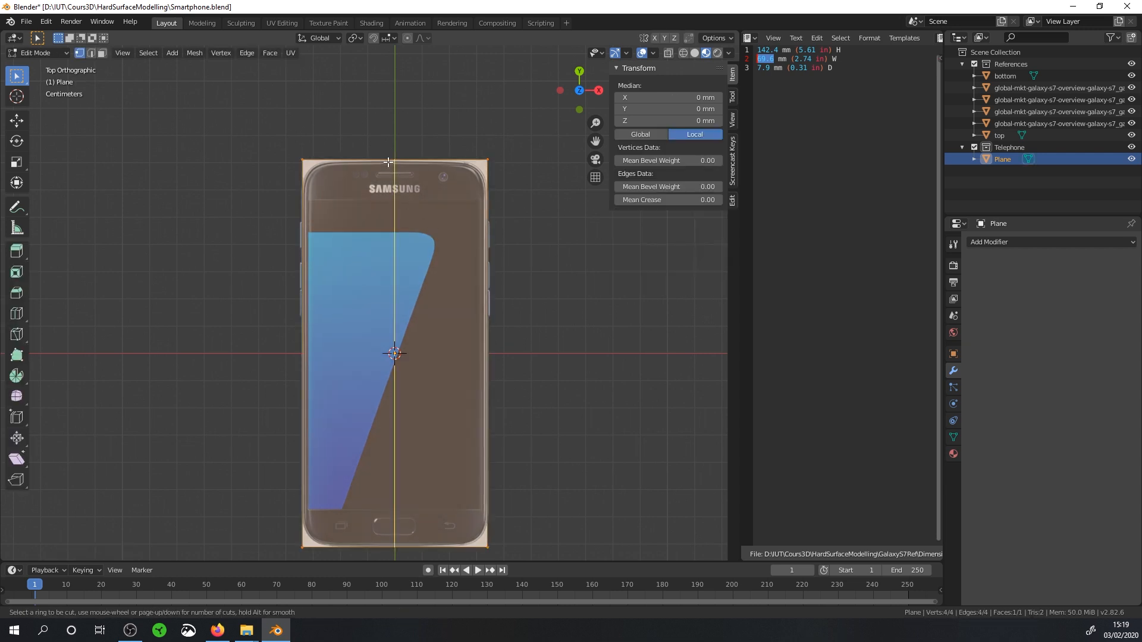
key(Escape)
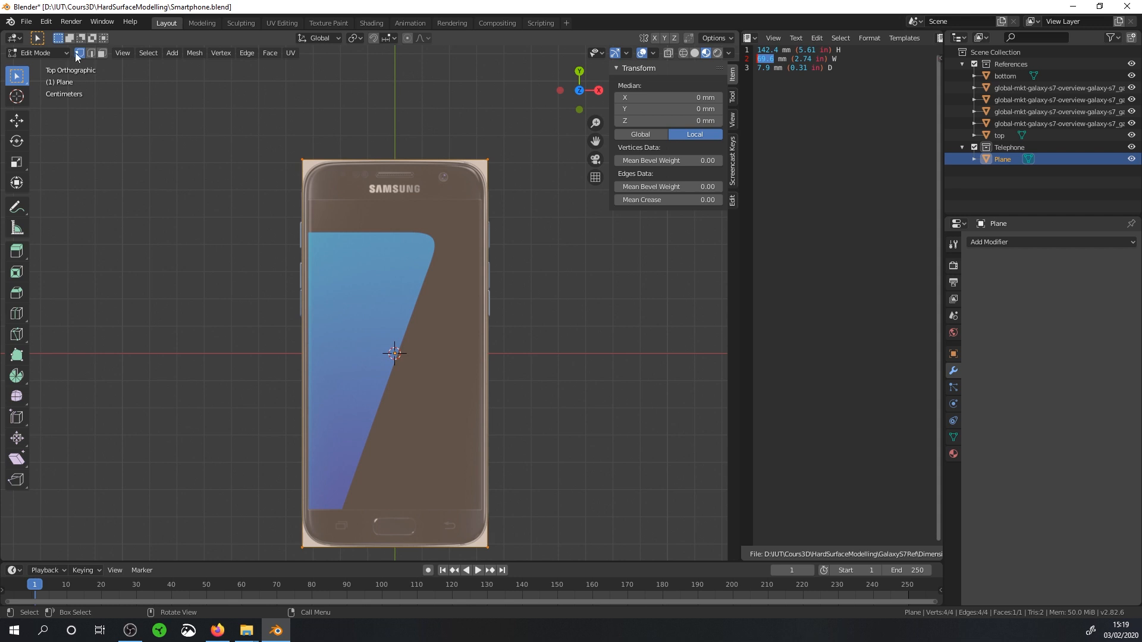
click(37, 52)
click(32, 80)
key(ctrl+r)
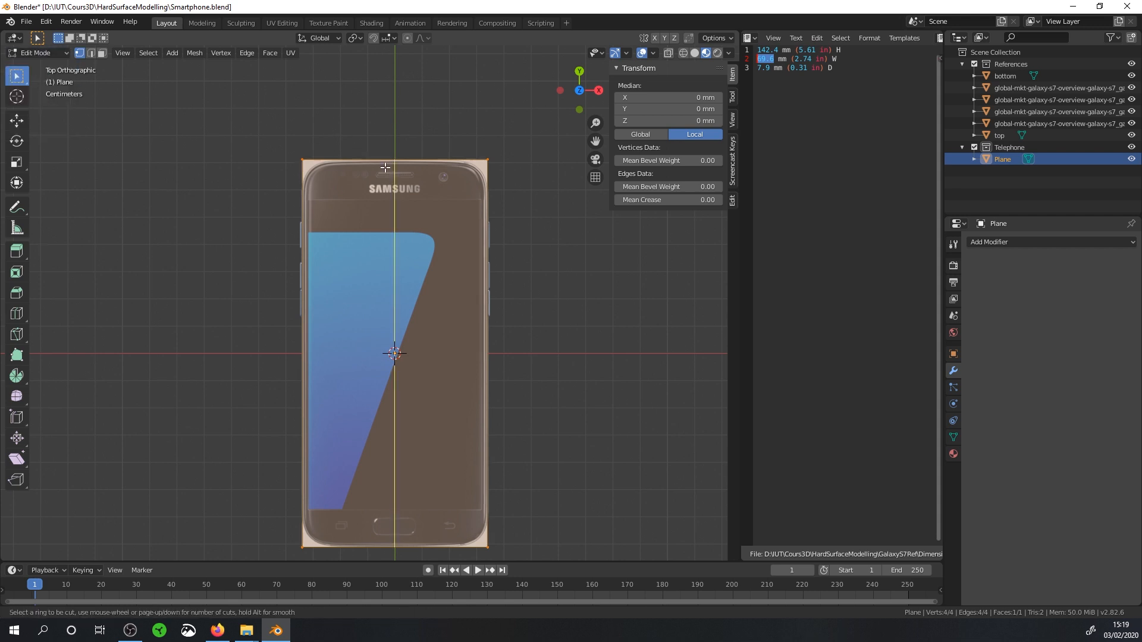
click(396, 171)
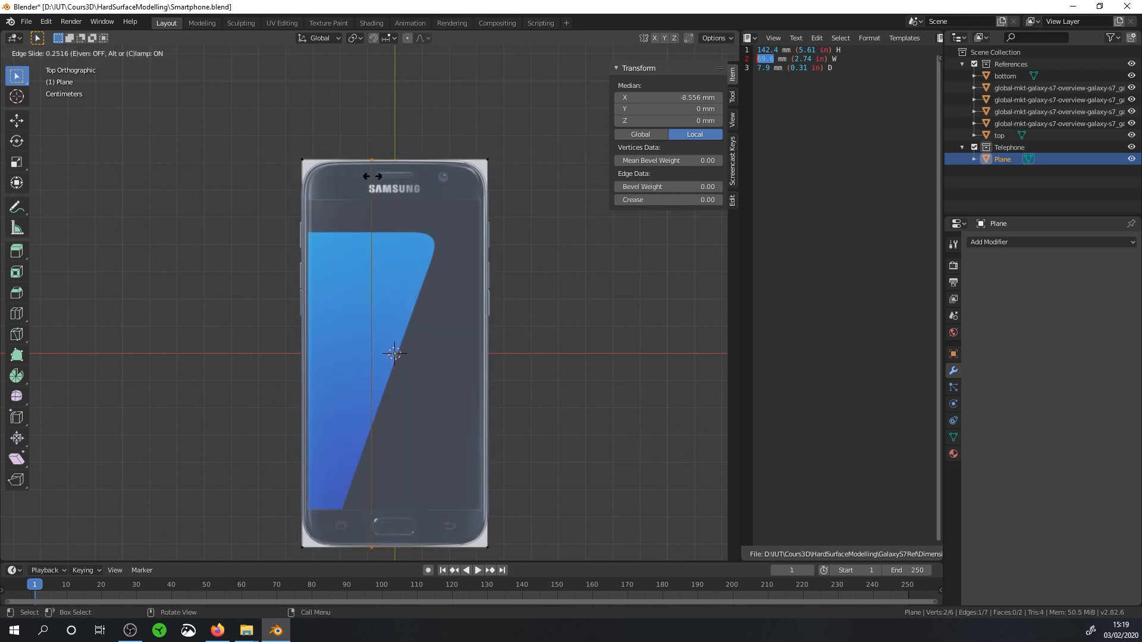
right_click(389, 174)
Step: Add a centred loop cut across the plane's width
key(ctrl+r)
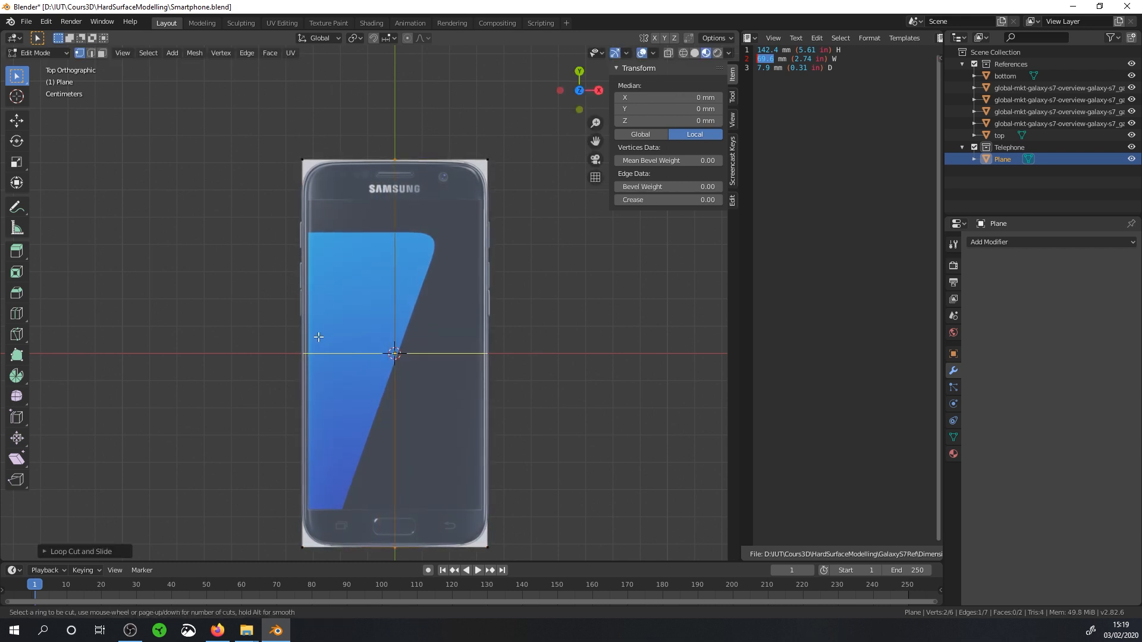
click(323, 355)
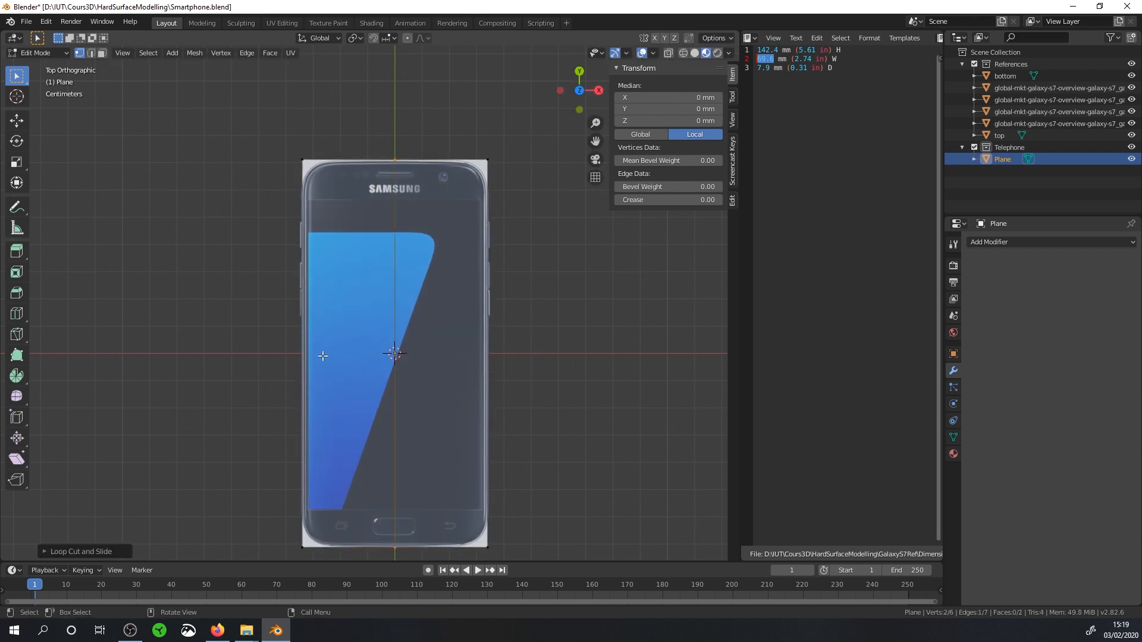
right_click(380, 357)
Step: Delete the plane's three lower vertices and the middle and upper vertices of its right edge, keeping only the upper-left quarter
shift+middle_drag(432, 353, 449, 303)
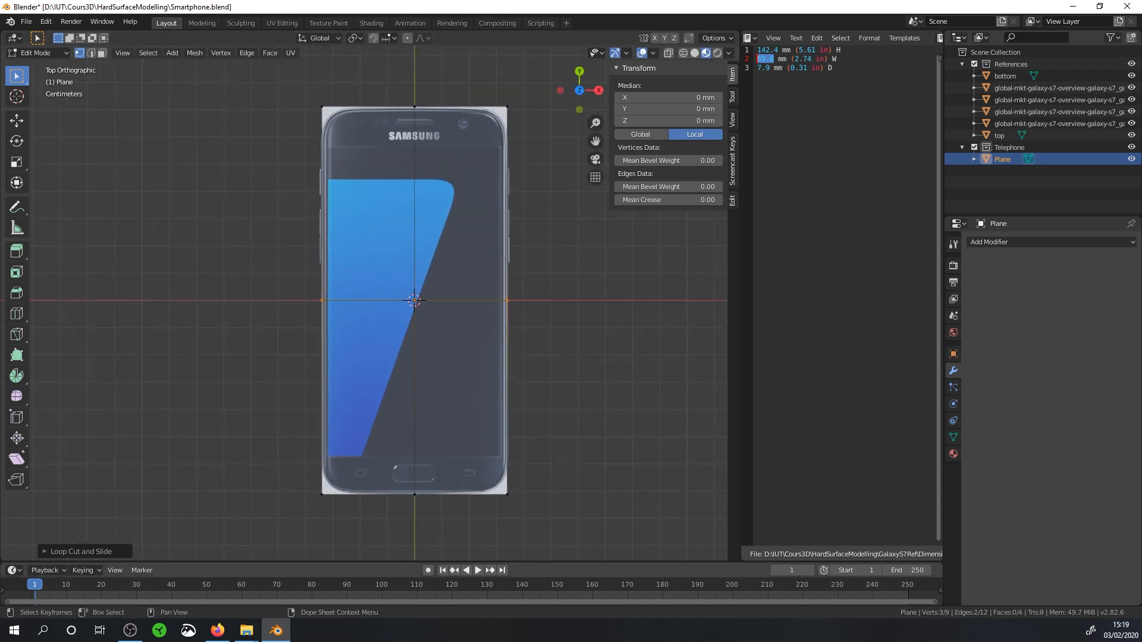
click(325, 489)
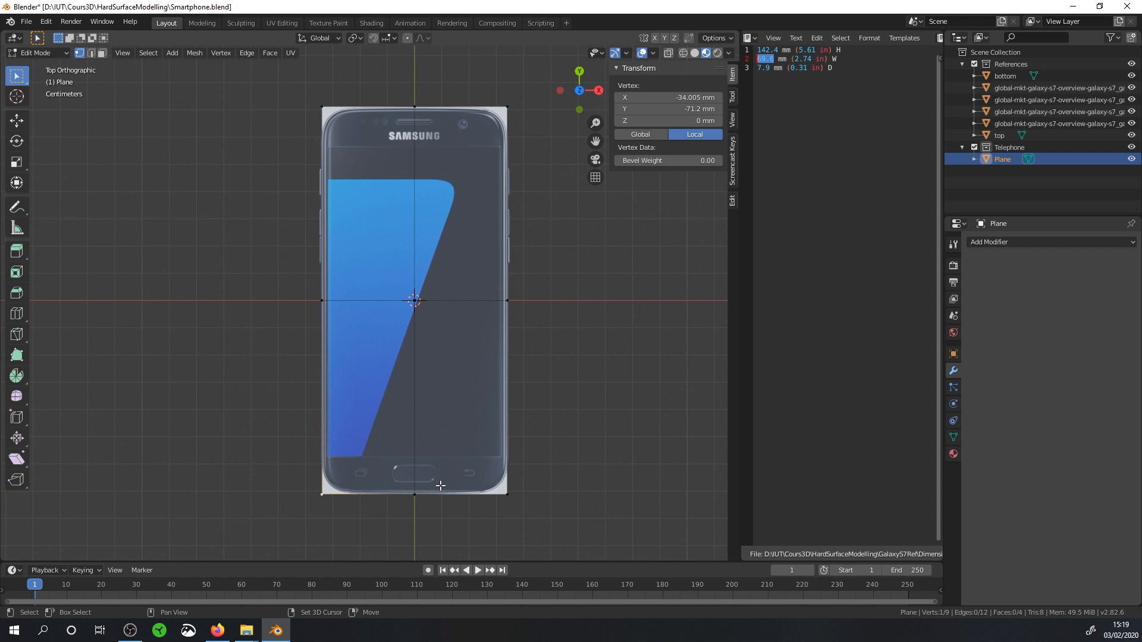
shift+click(410, 495)
shift+click(510, 489)
shift+click(494, 299)
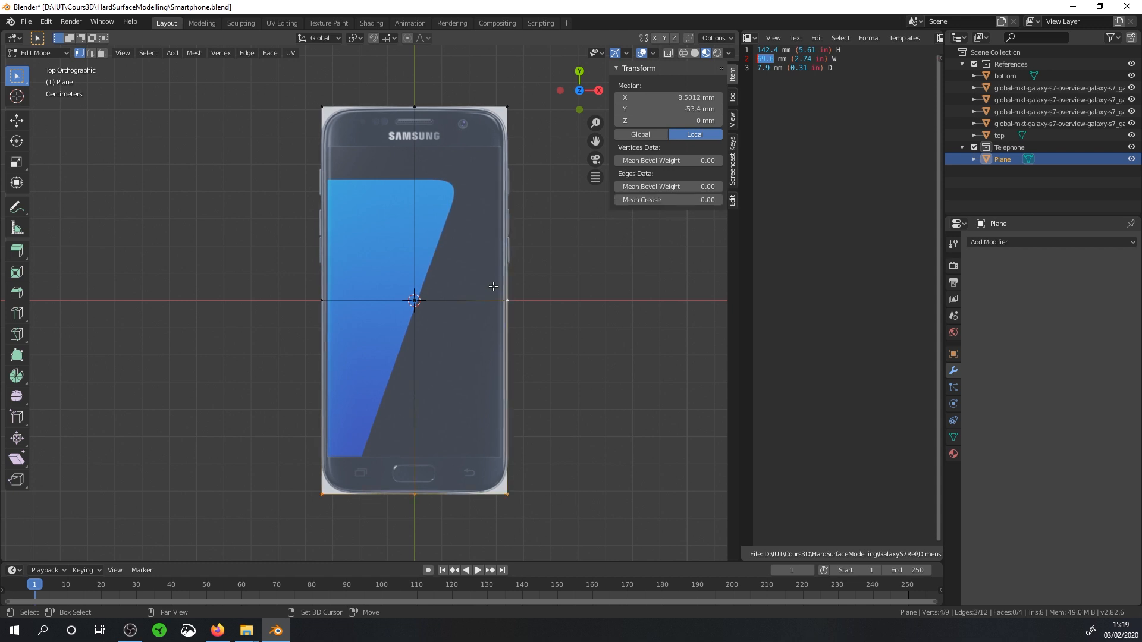
shift+click(490, 129)
key(x)
click(516, 106)
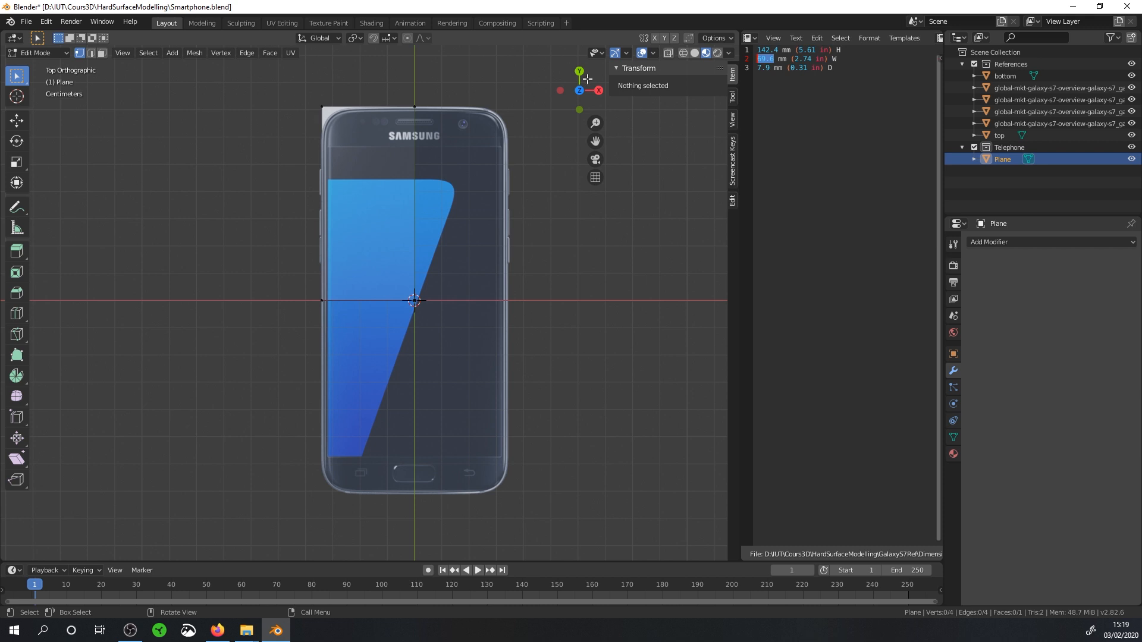
Step: Return to Object Mode and add a Mirror modifier to the quarter plane on both the X and Y axes
key(Tab)
click(993, 241)
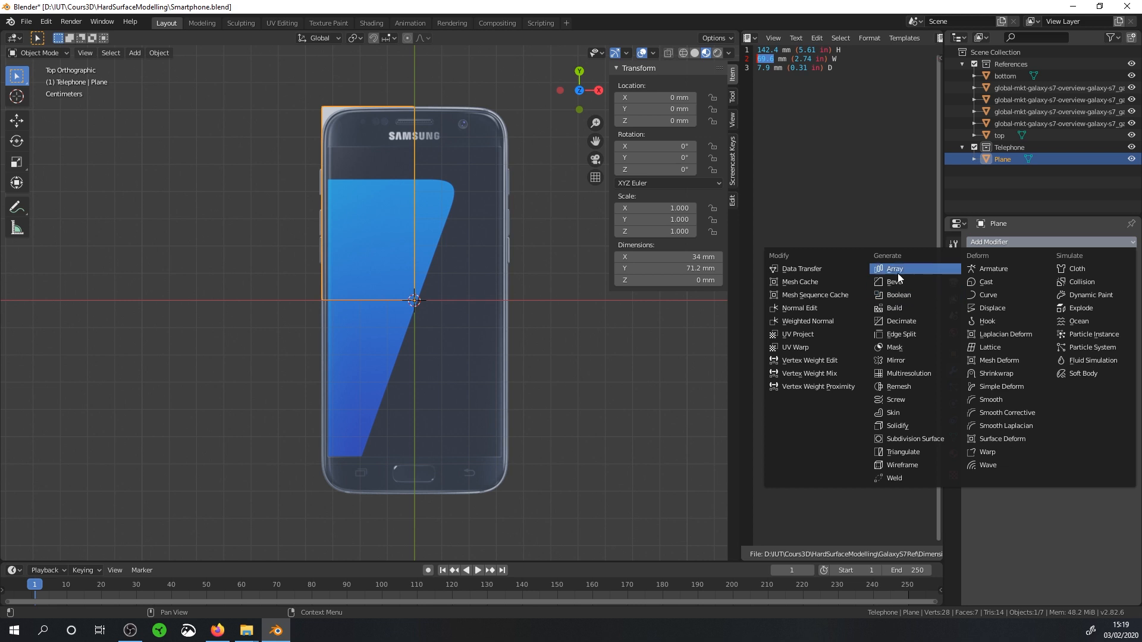
click(891, 359)
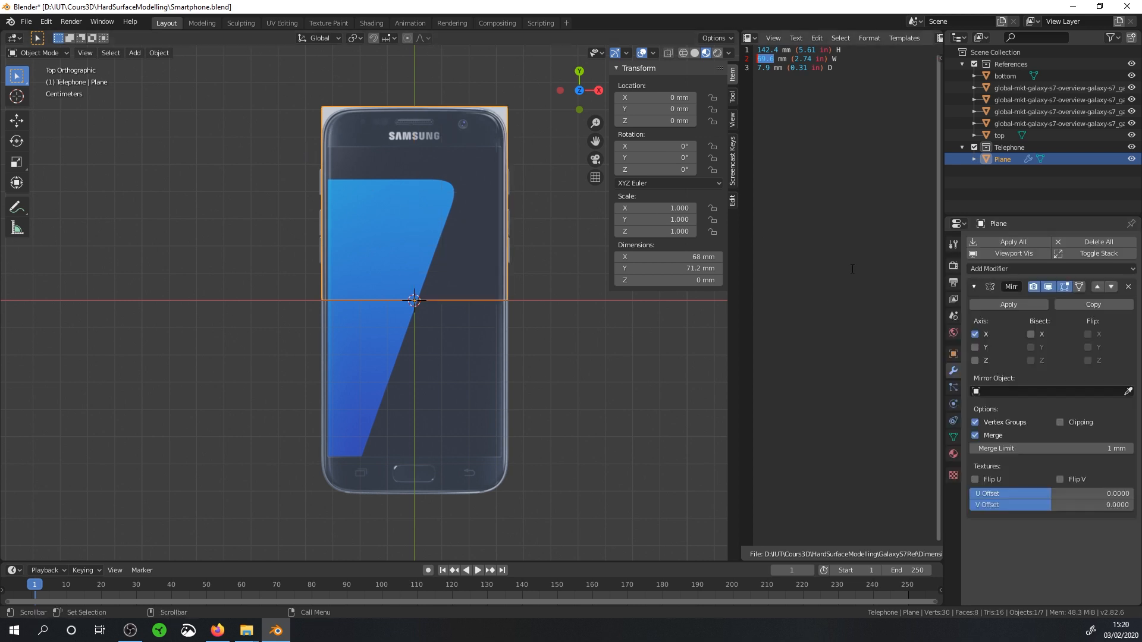
click(975, 347)
Step: In Edit Mode, try moving the plane's upper-left corner vertex to test the mirror symmetry, leaving the move unapplied
key(Tab)
middle_drag(357, 267, 237, 216)
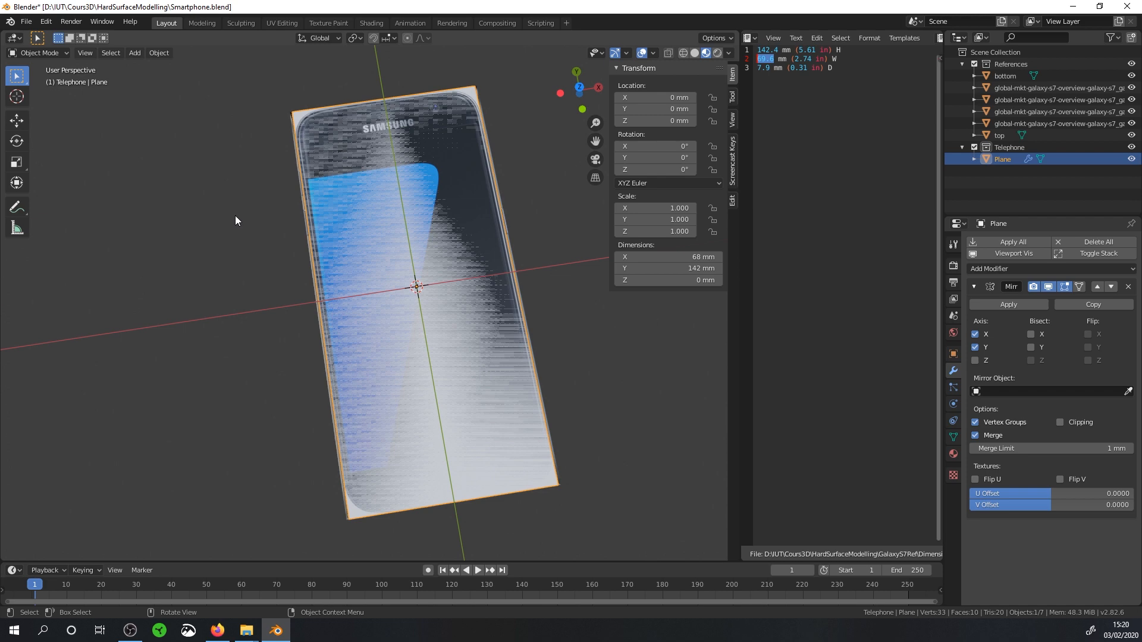
click(291, 114)
key(g)
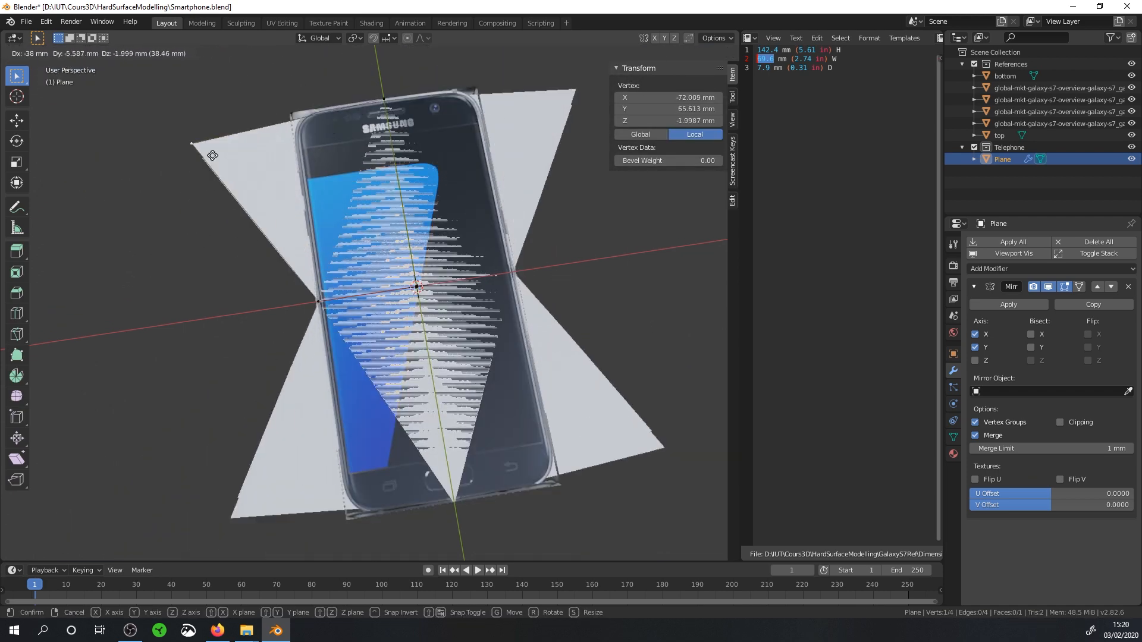
right_click(326, 154)
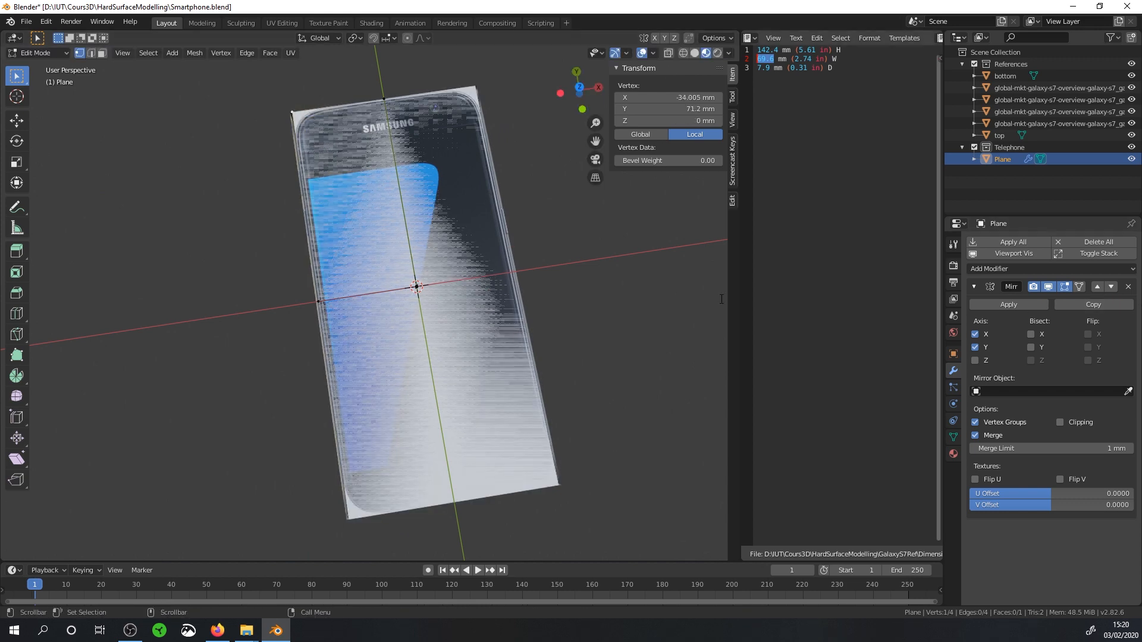
Step: Return the plane to Object Mode and add a Bevel modifier after its Mirror modifier
key(Tab)
click(974, 286)
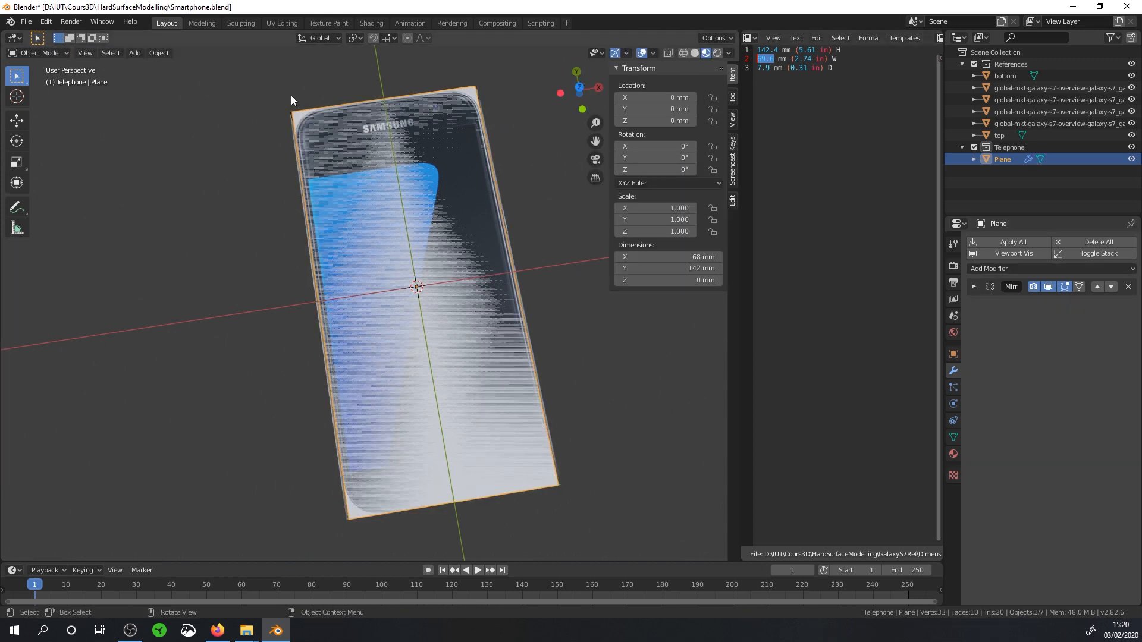
key(KP_7)
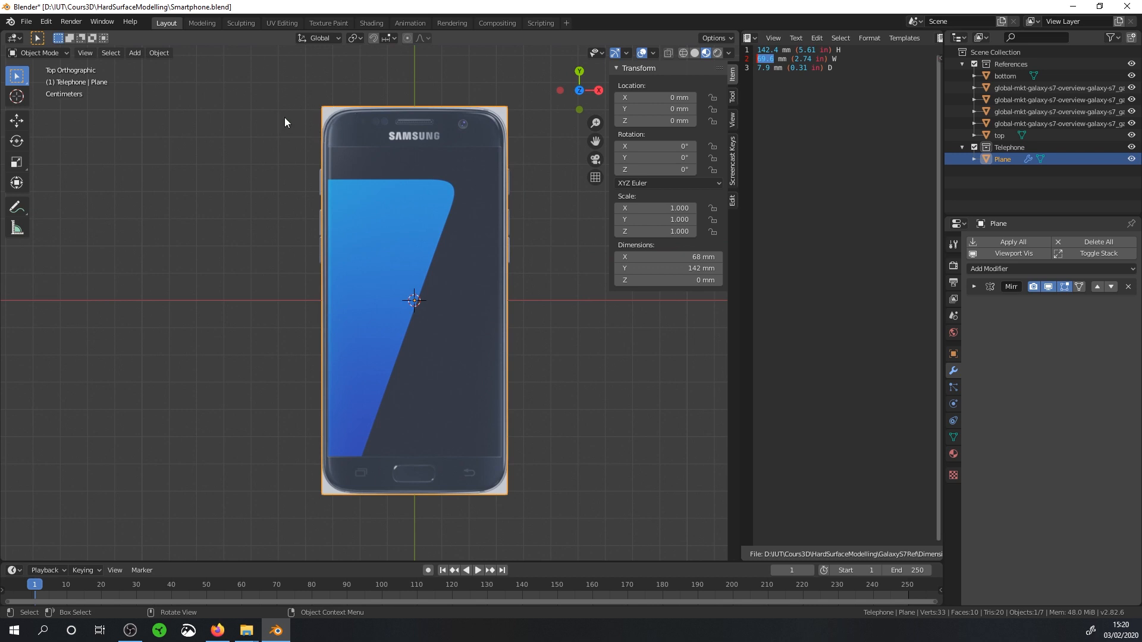
click(1008, 269)
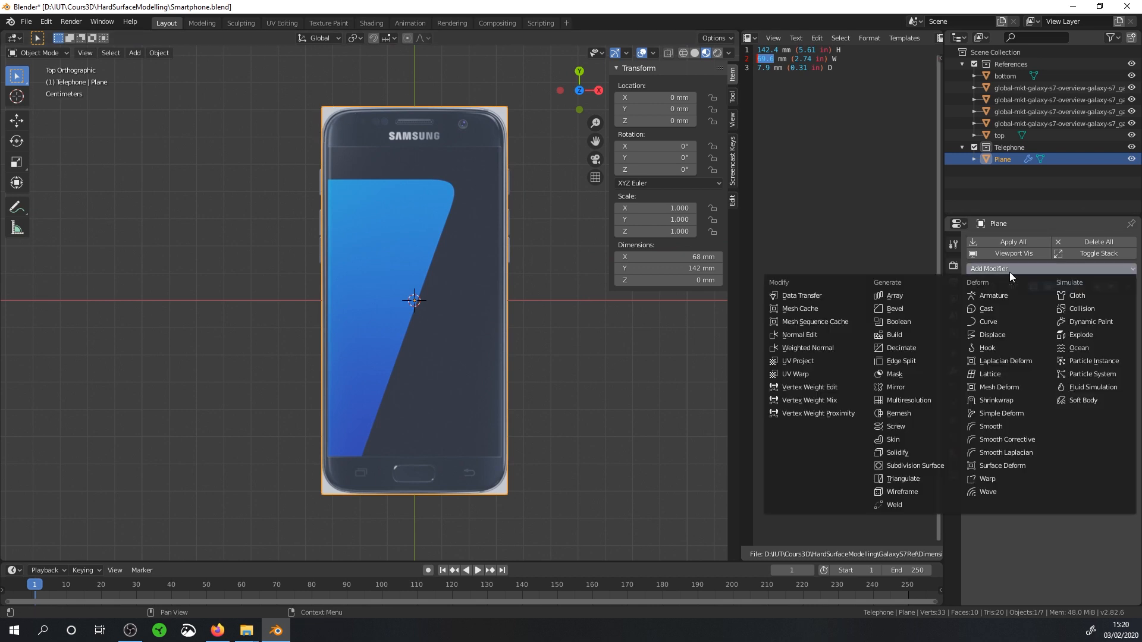
click(879, 311)
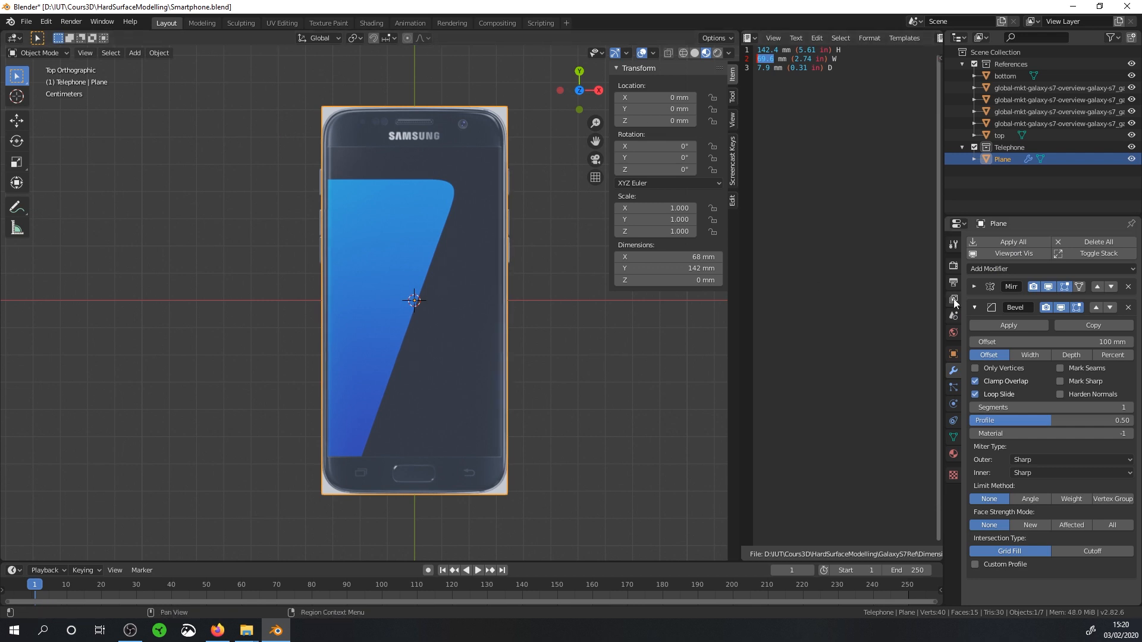
Step: Add a test cube at the origin and give it a Bevel modifier
middle_drag(490, 257, 448, 270)
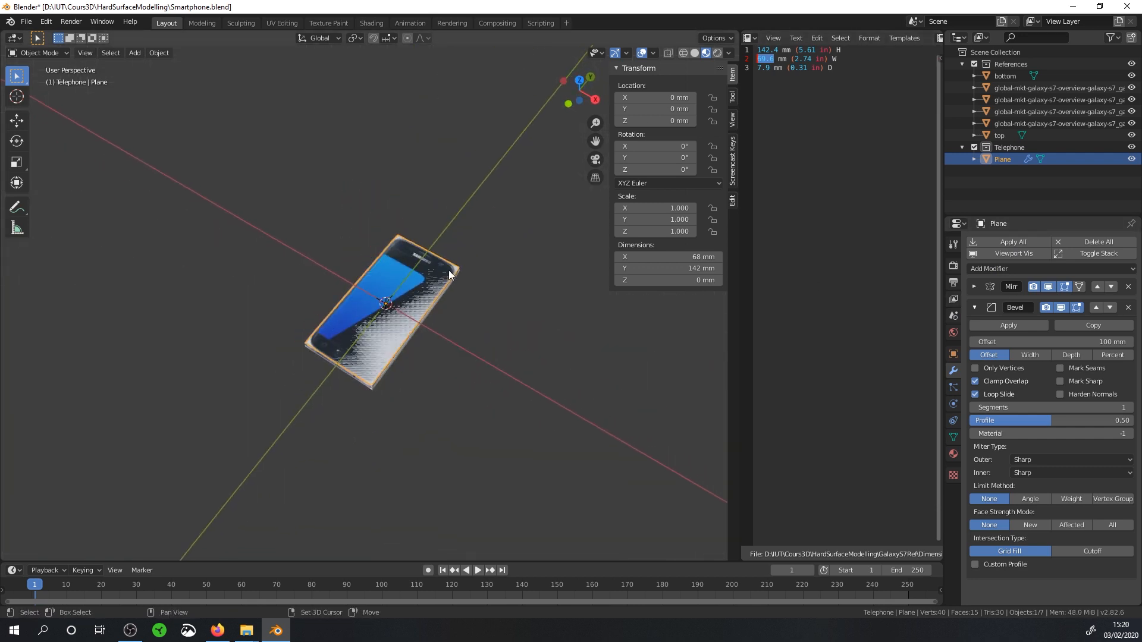
key(shift+a)
mouse_move(446, 270)
click(502, 282)
scroll(469, 292, down, 6)
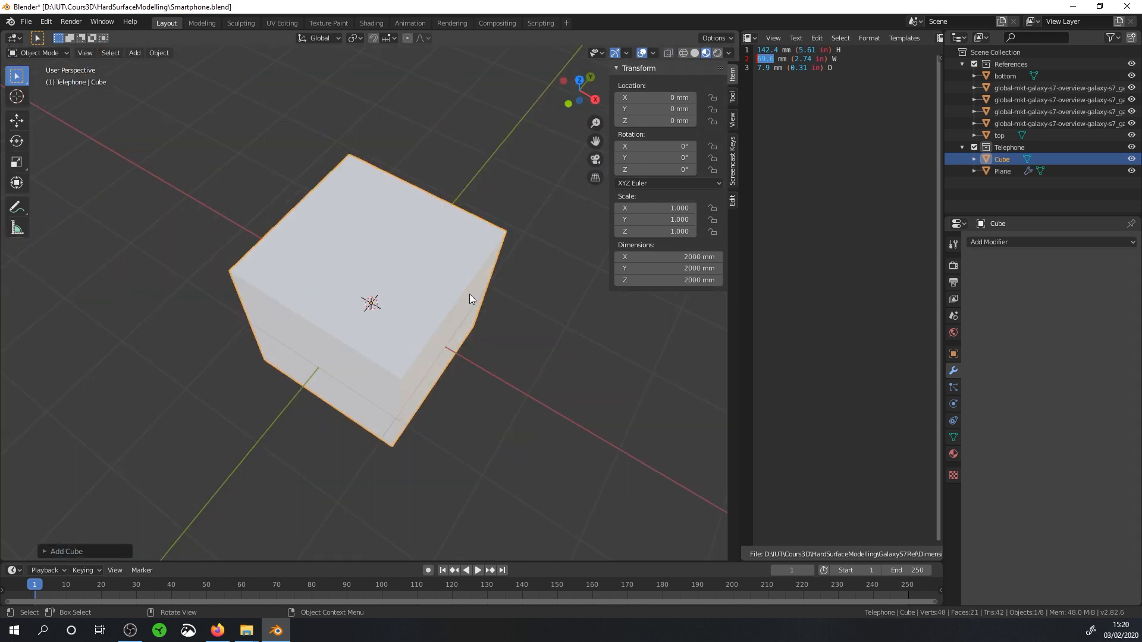
click(987, 241)
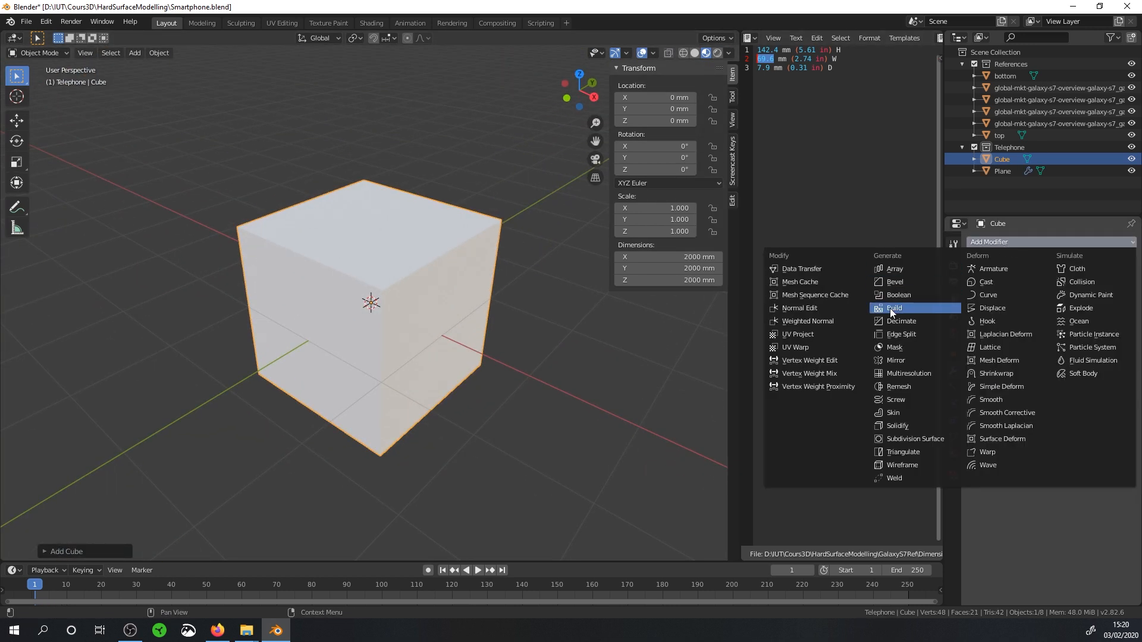
click(892, 283)
Step: Switch the viewport to solid shading and set the cube's bevel to 6 segments with a 0.53 profile
middle_drag(366, 249, 314, 251)
scroll(314, 251, up, 3)
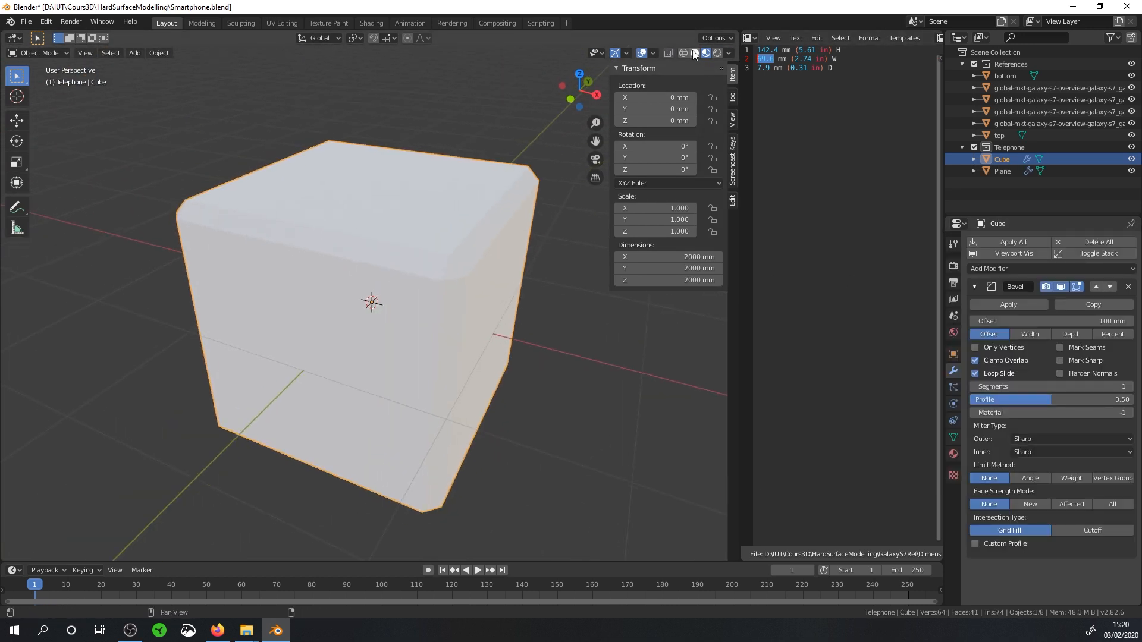
key(z)
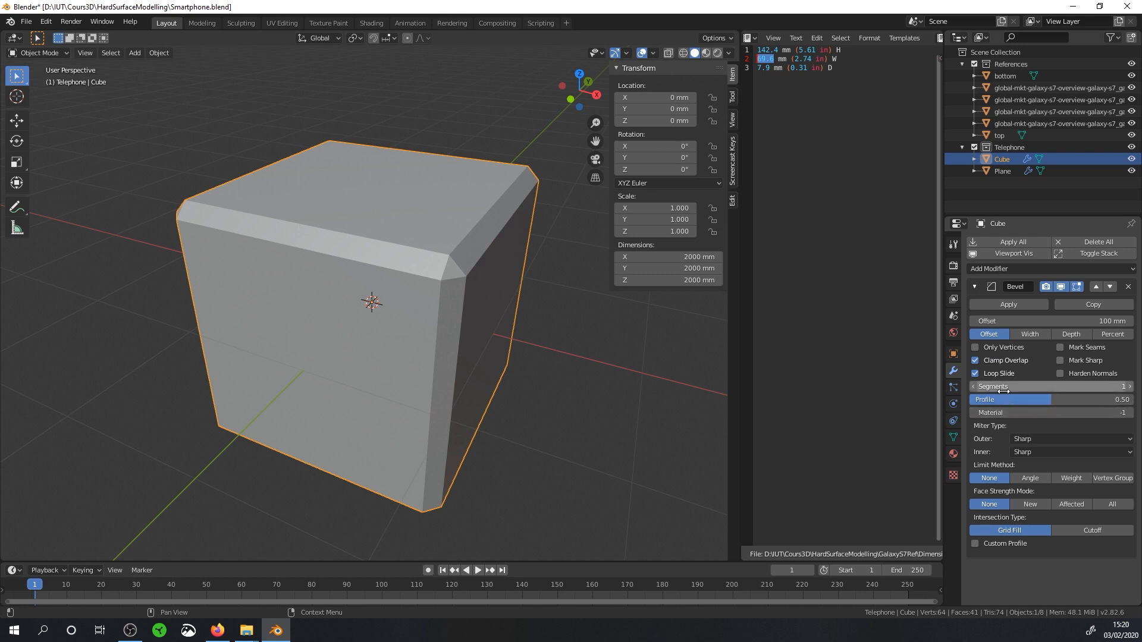
drag(1004, 387, 1056, 399)
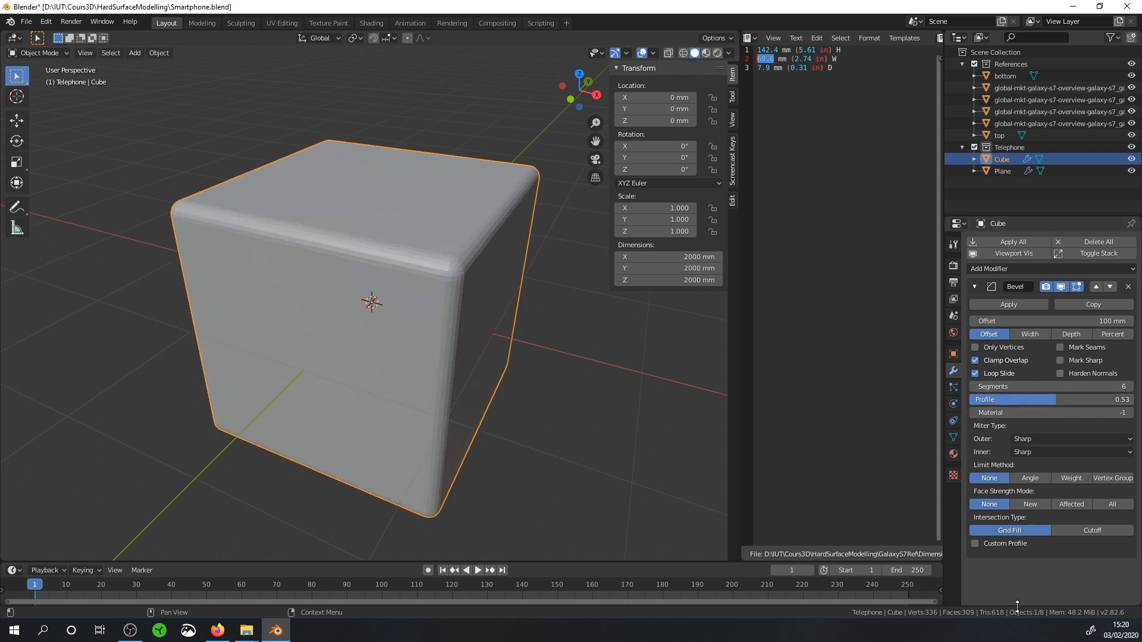
Step: Enable the custom profile on the cube's bevel and bend its curve into a stepped shape with several control points
click(975, 545)
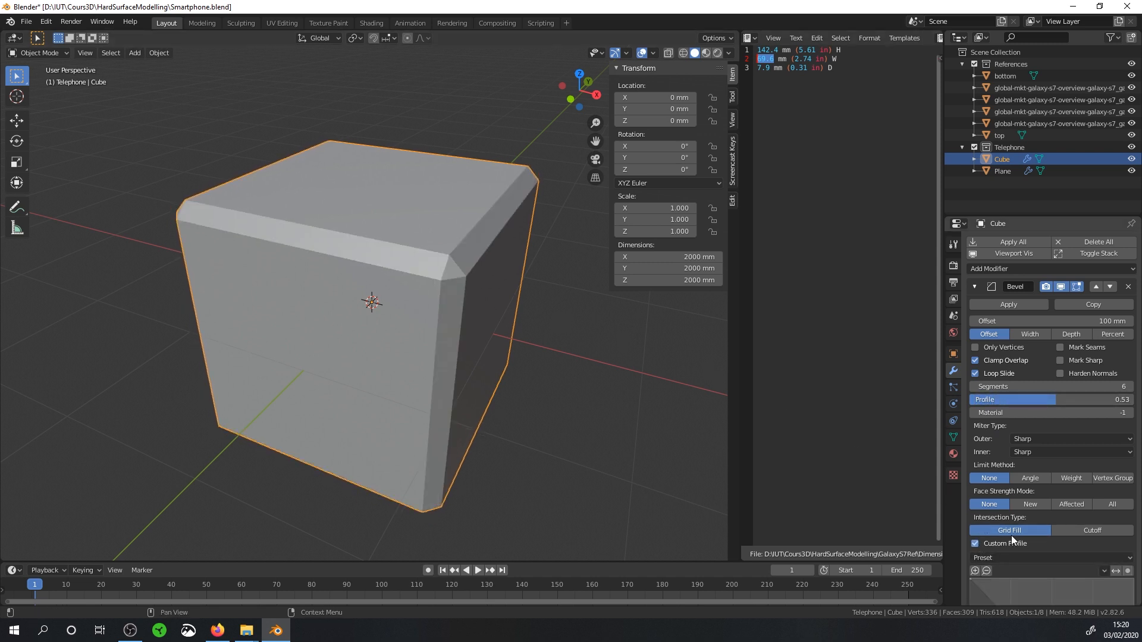
scroll(1001, 487, down, 2)
scroll(1000, 487, down, 4)
drag(1017, 489, 995, 502)
drag(1028, 540, 1012, 570)
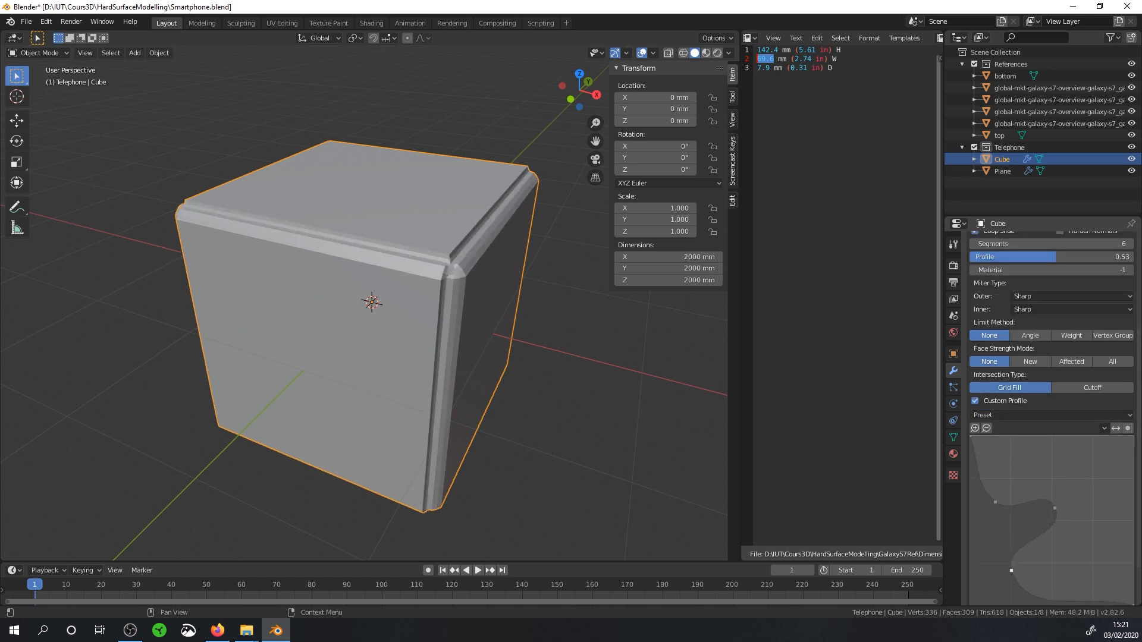
ctrl+middle_drag(430, 292, 481, 292)
scroll(1059, 303, up, 5)
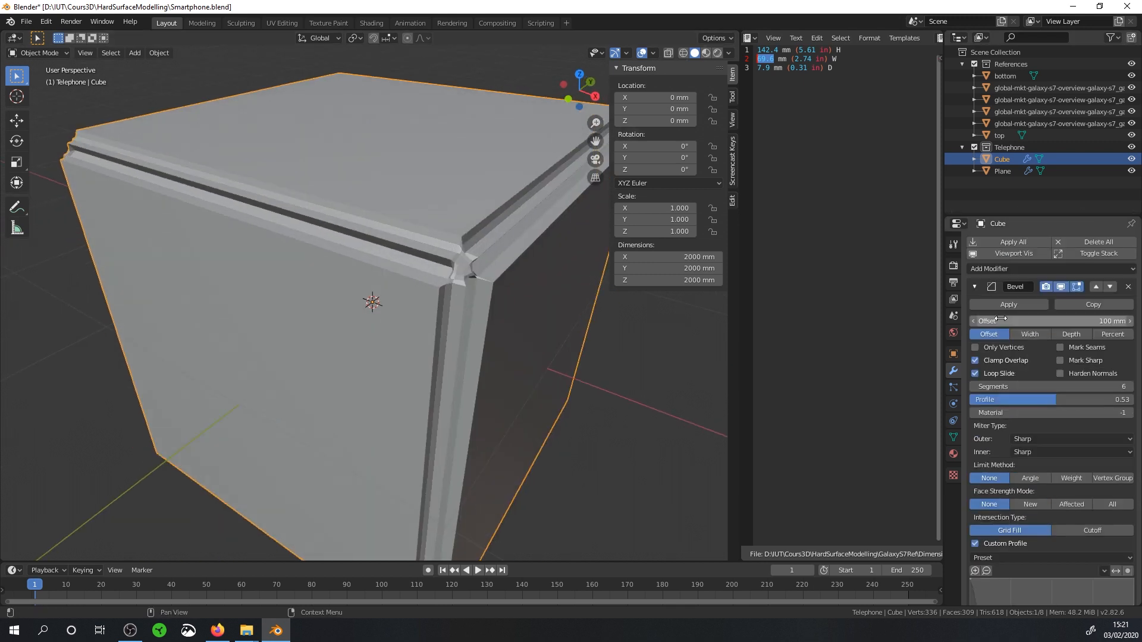
Step: Remove the cube's Bevel modifier, delete the cube and restore material preview shading
click(1128, 287)
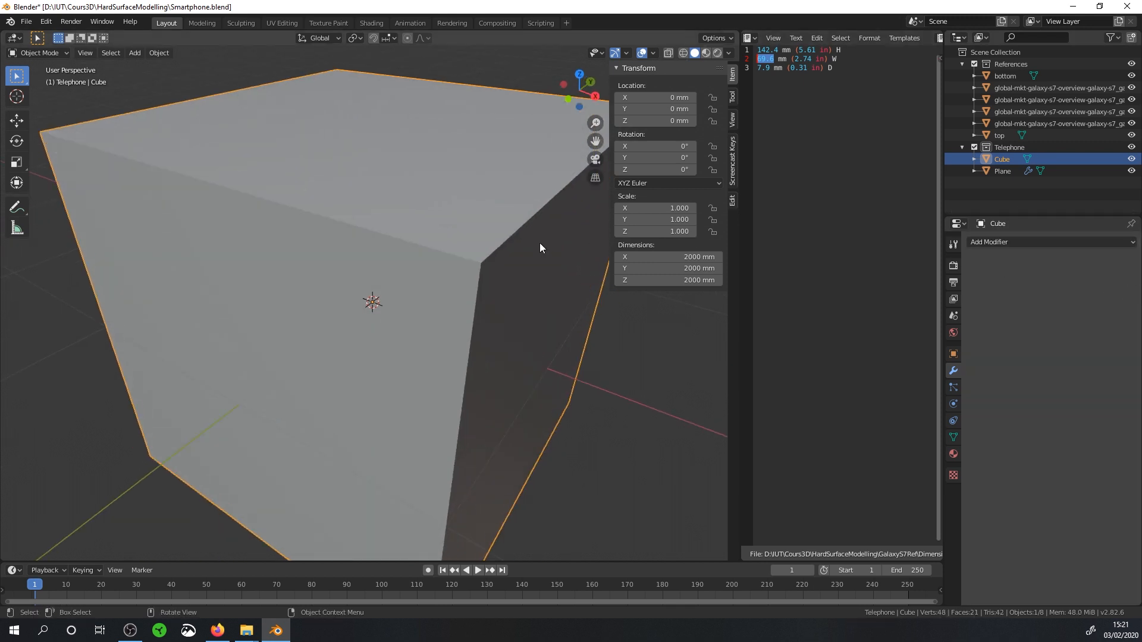
key(Delete)
scroll(394, 320, up, 8)
middle_drag(401, 318, 413, 335)
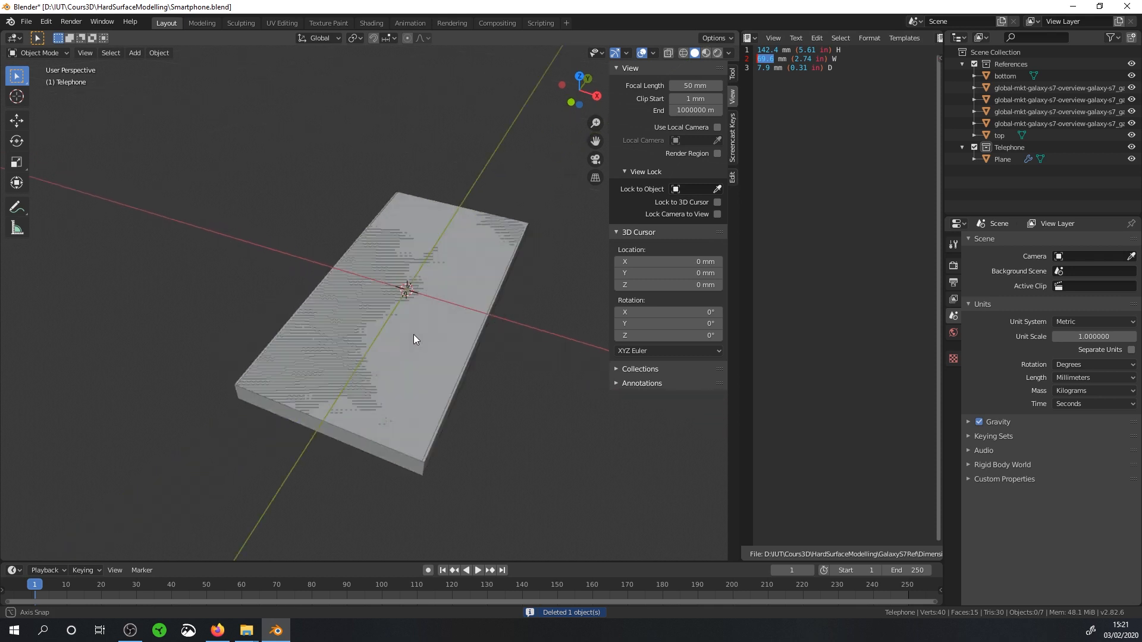
click(706, 53)
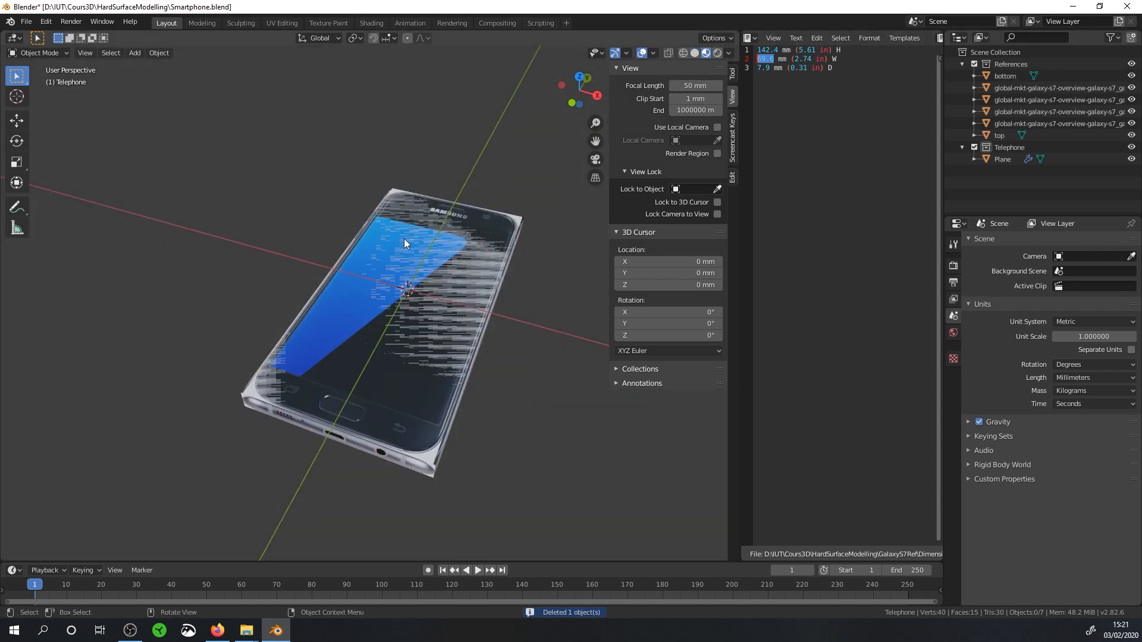
Step: Hide the References collection, enter Edit Mode on the plane and limit its Bevel modifier to only vertices
mouse_move(405, 238)
middle_down()
mouse_move(387, 416)
mouse_move(405, 351)
mouse_move(479, 320)
mouse_move(409, 404)
middle_up()
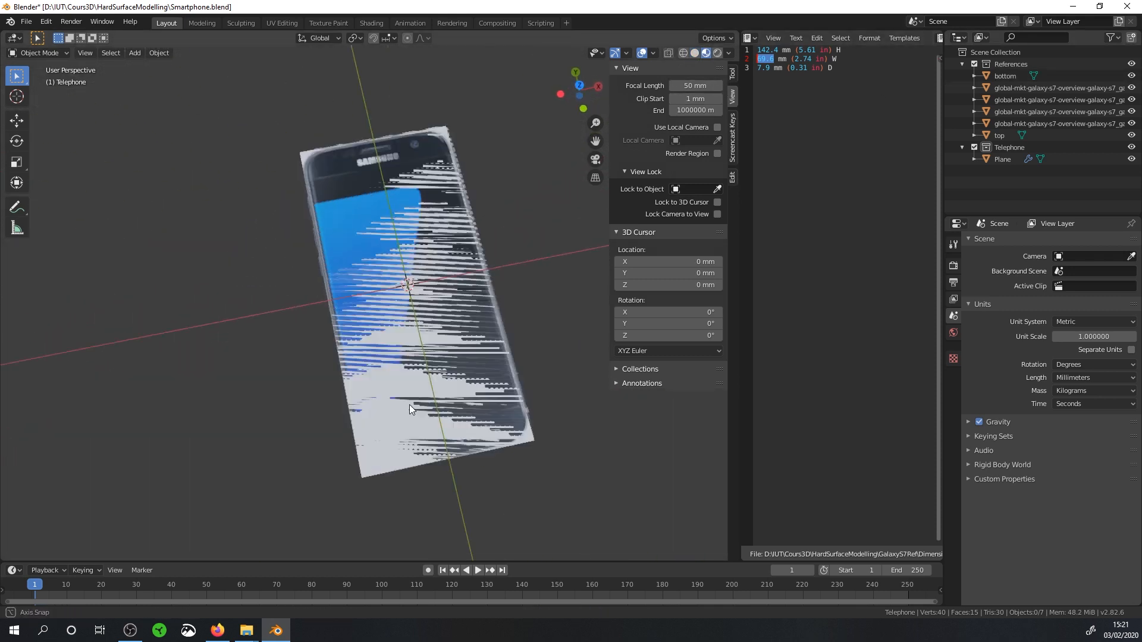
scroll(409, 400, up, 3)
shift+middle_drag(327, 178, 405, 339)
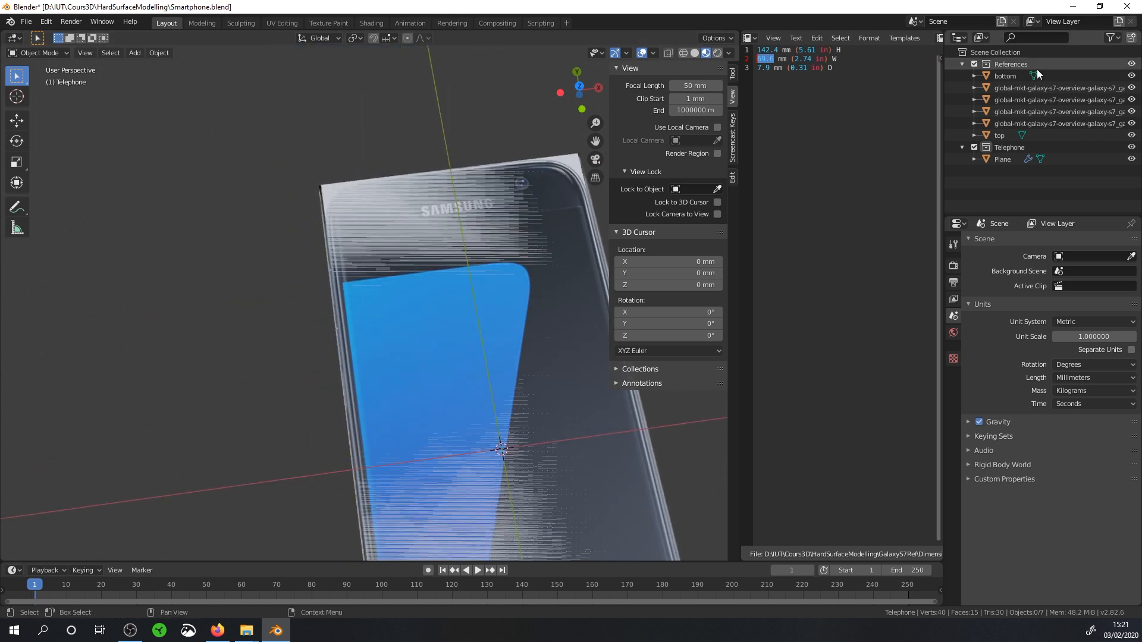
click(1130, 64)
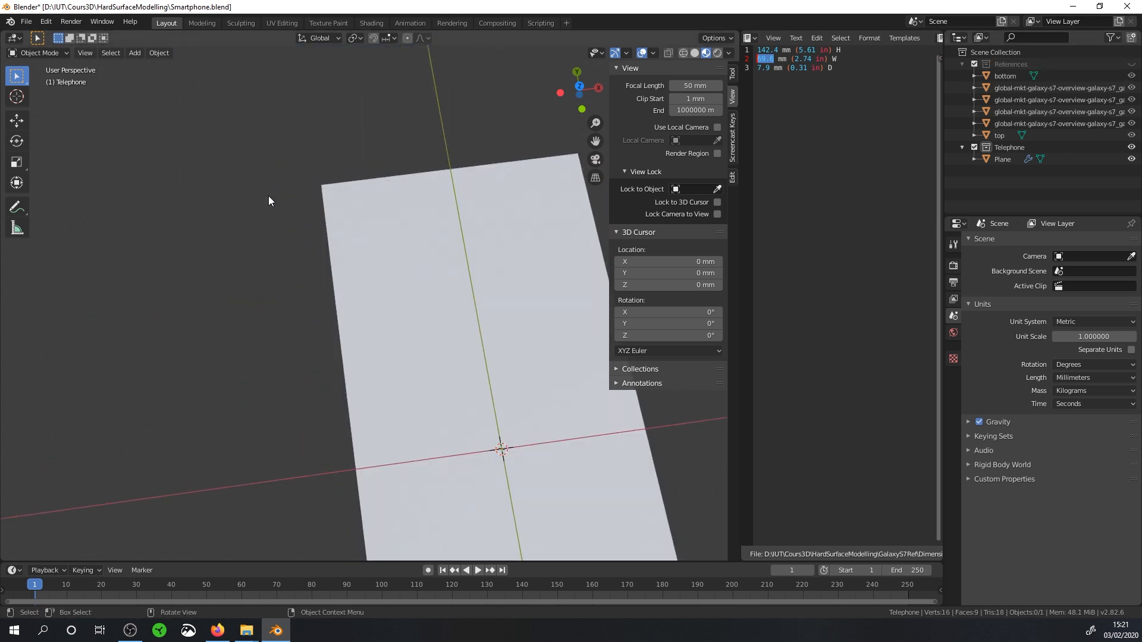
click(349, 193)
key(Tab)
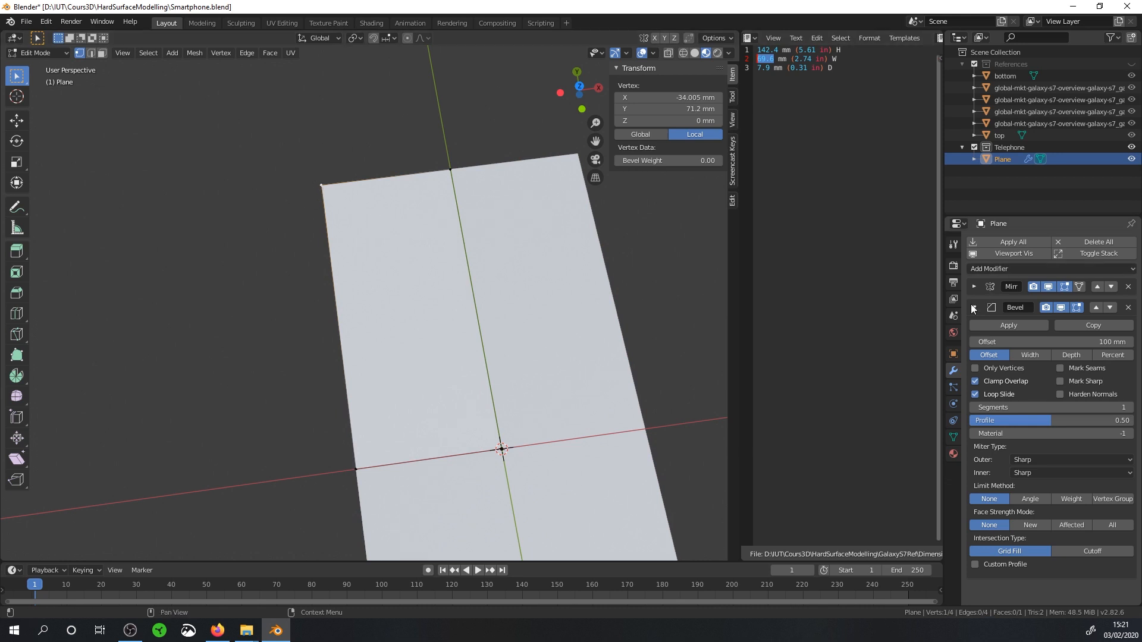
click(975, 369)
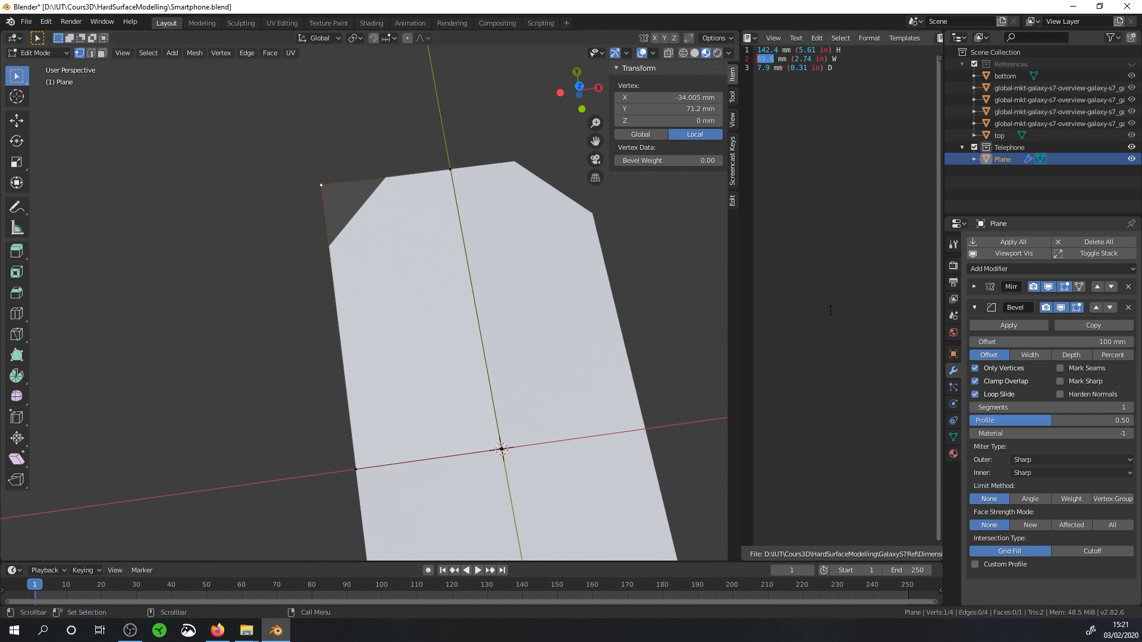
Step: Temporarily disable the Mirror modifier's viewport display to examine how the bevel affects the quarter plane alone
click(974, 288)
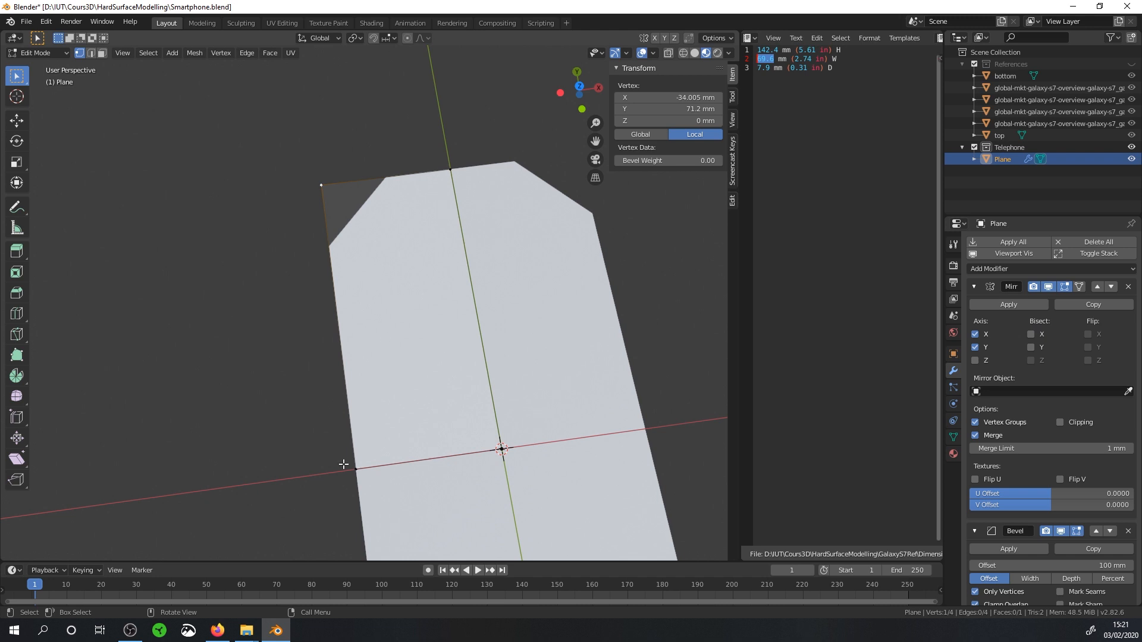
click(1049, 287)
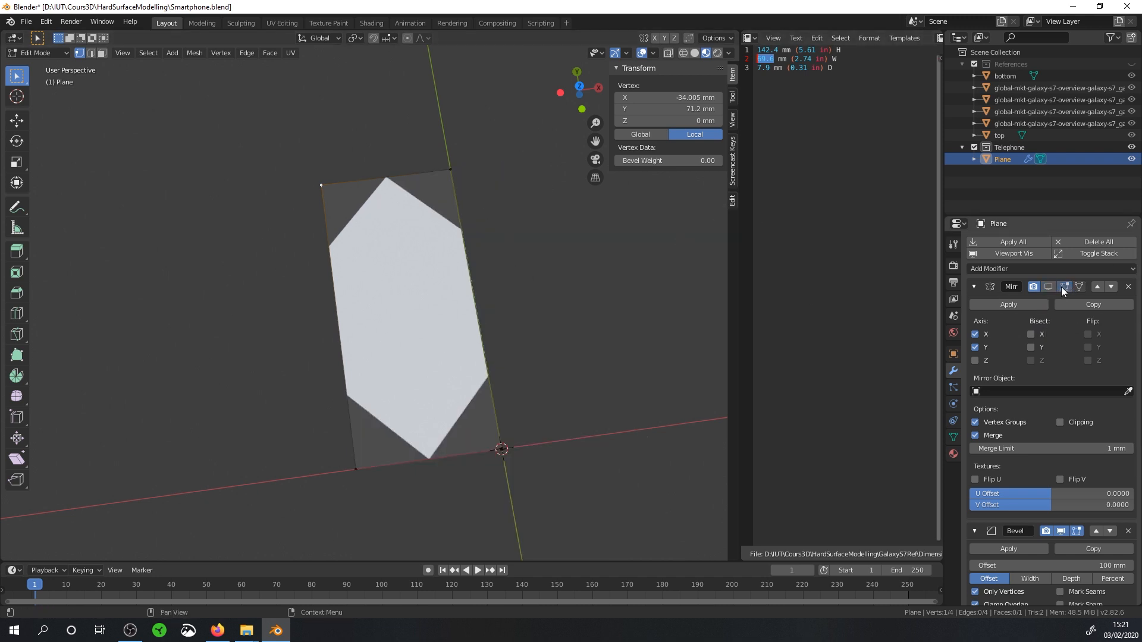
click(1048, 287)
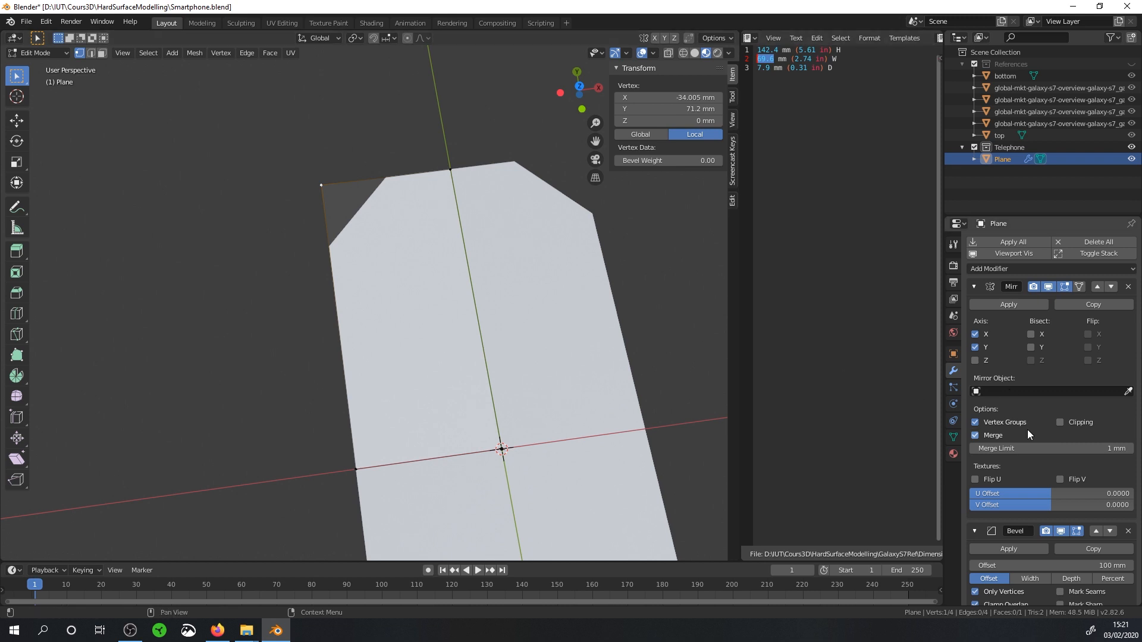
Step: Show the References collection, align the view to the top and return the plane to Object Mode
click(1131, 64)
click(579, 87)
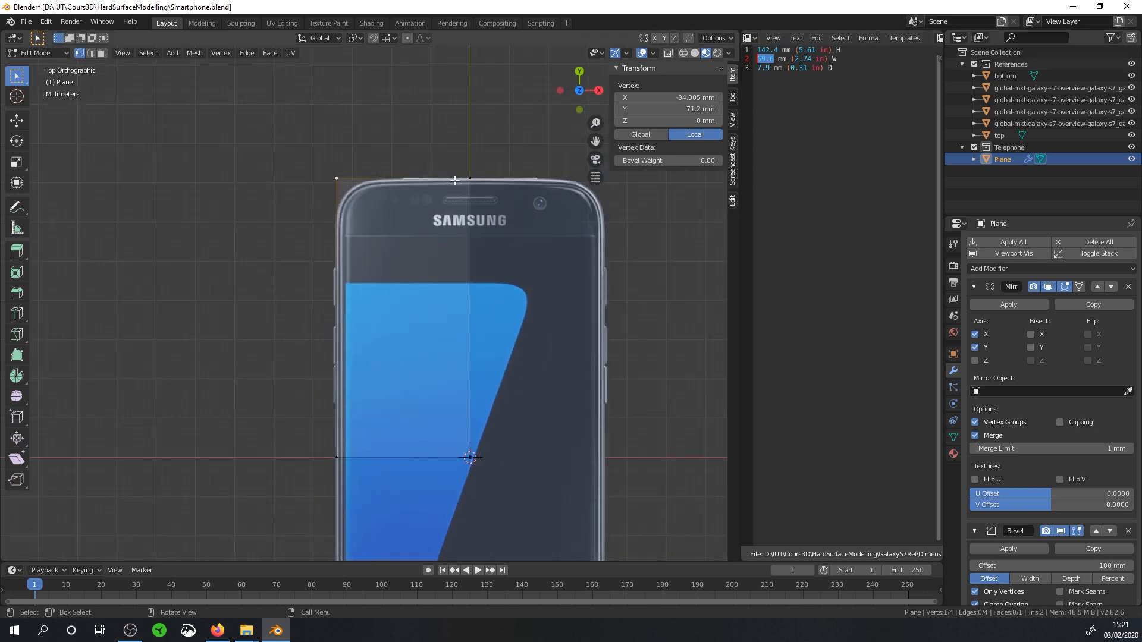
key(Tab)
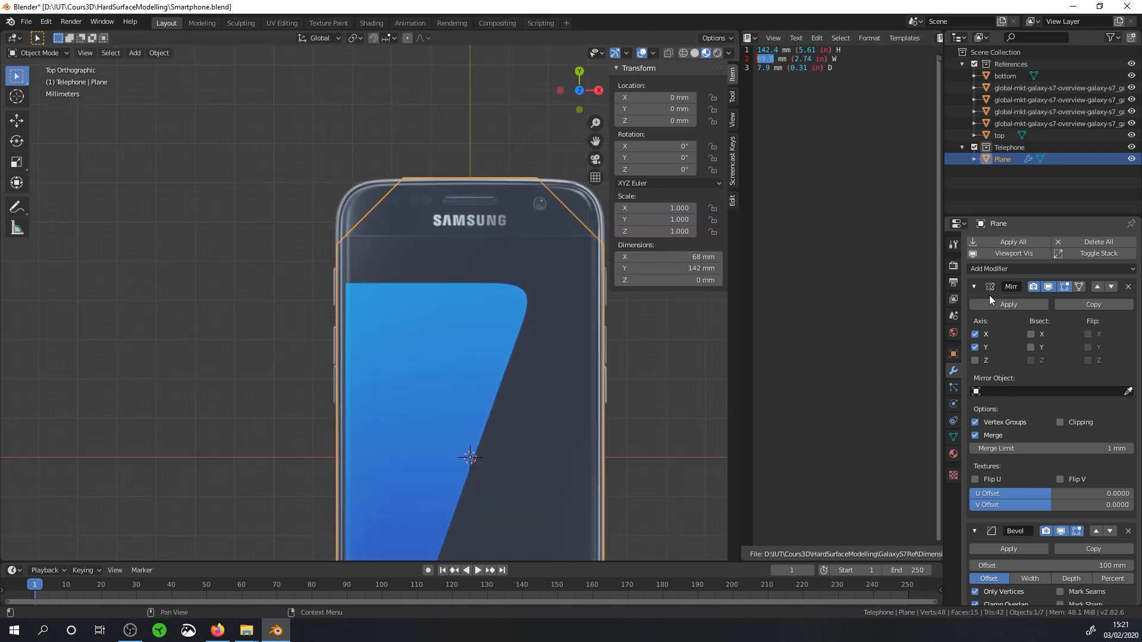
Step: Set the plane's bevel offset to 14 mm and its segments to 5 to match the phone's rounded corners
click(974, 287)
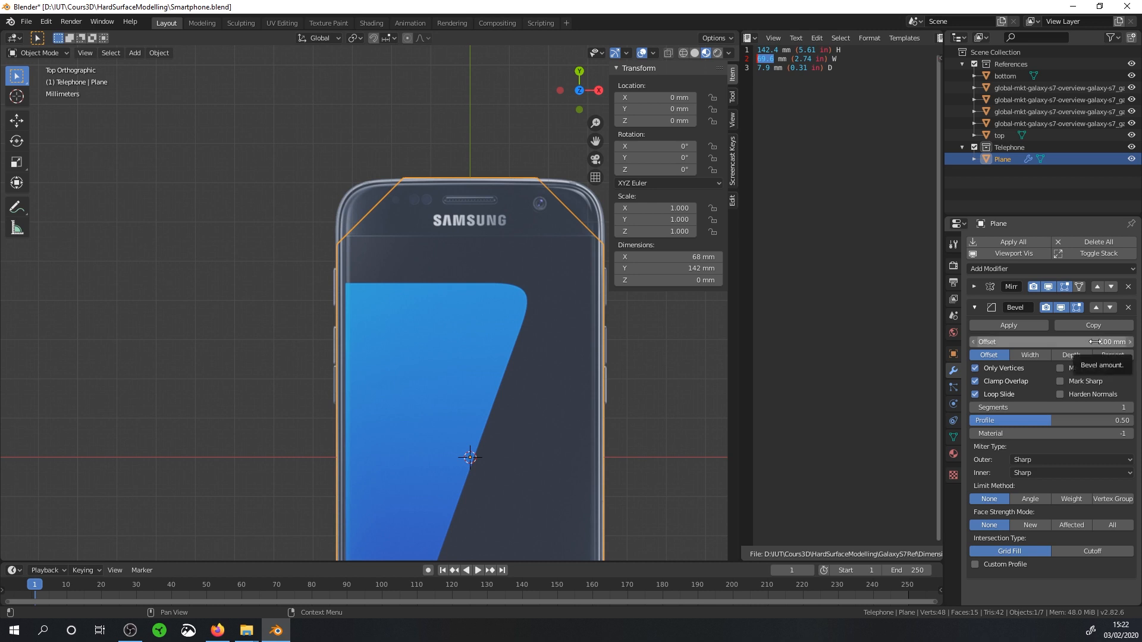
mouse_move(1095, 342)
mouse_down()
mouse_move(1121, 341)
mouse_move(1097, 342)
mouse_up()
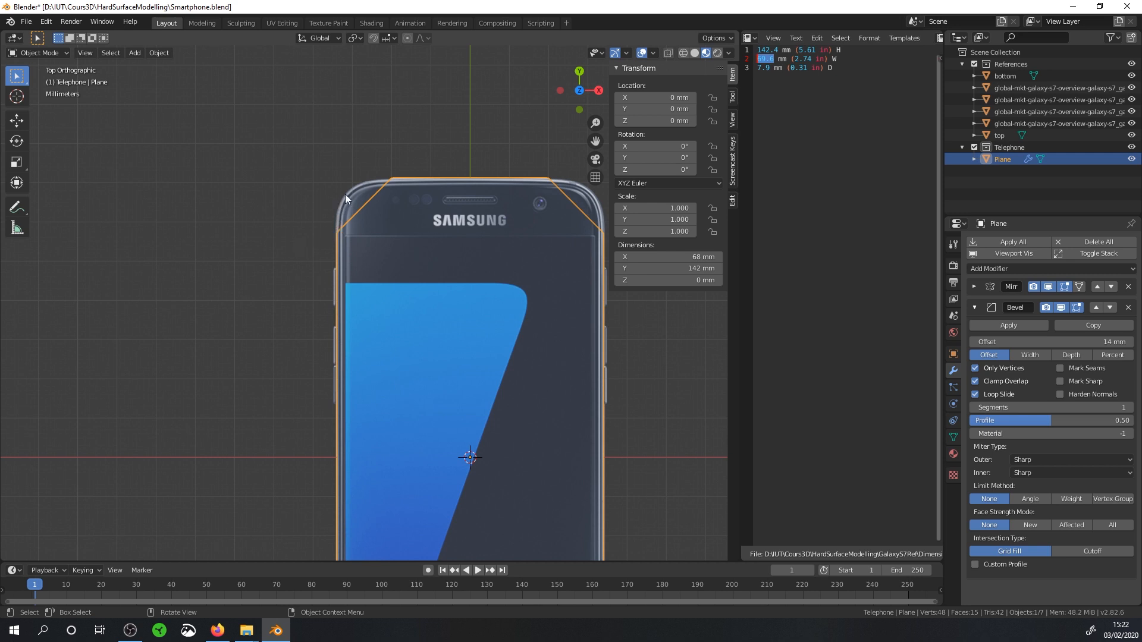
click(1130, 407)
click(1130, 408)
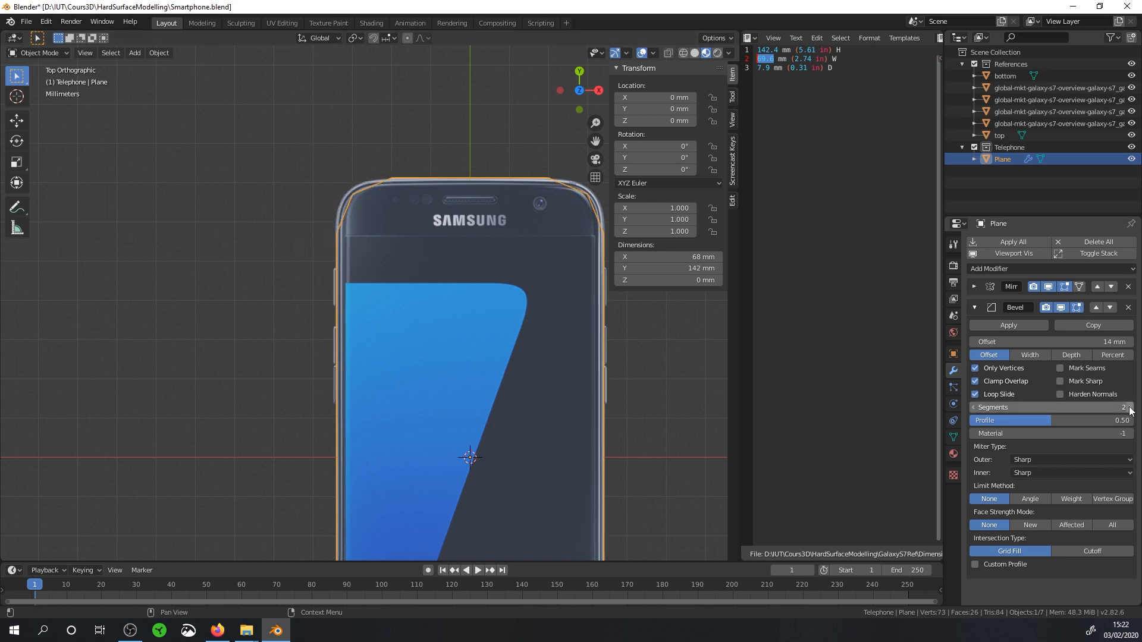
click(1130, 407)
click(1130, 407)
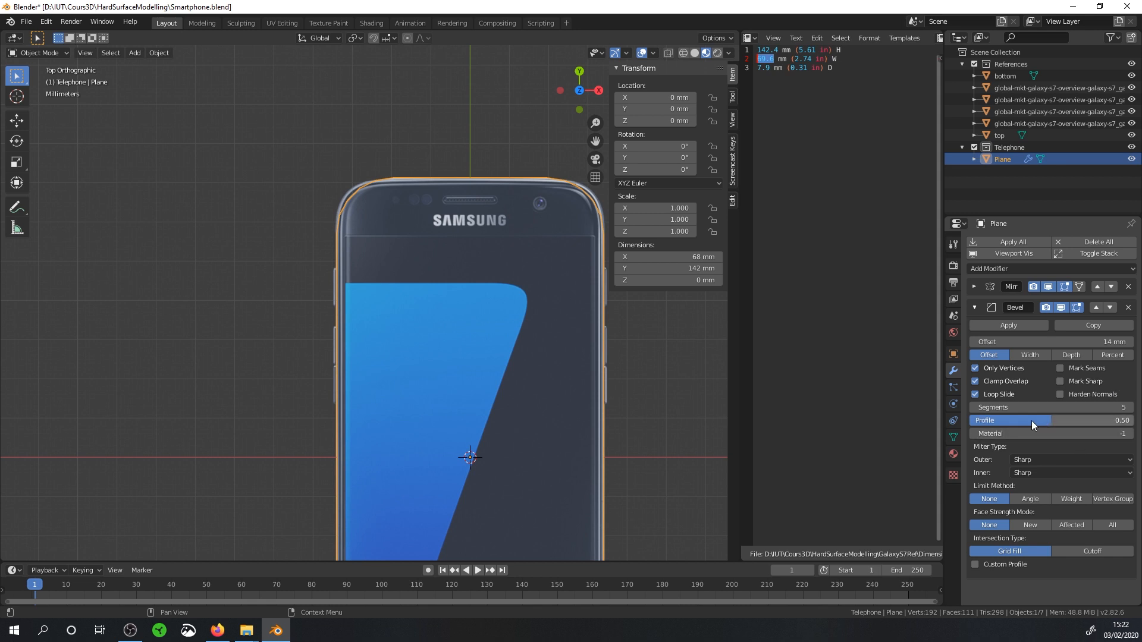
Step: Refine the plane's corner bevel with a profile of 0.61 and 8 segments
drag(1033, 420, 1050, 419)
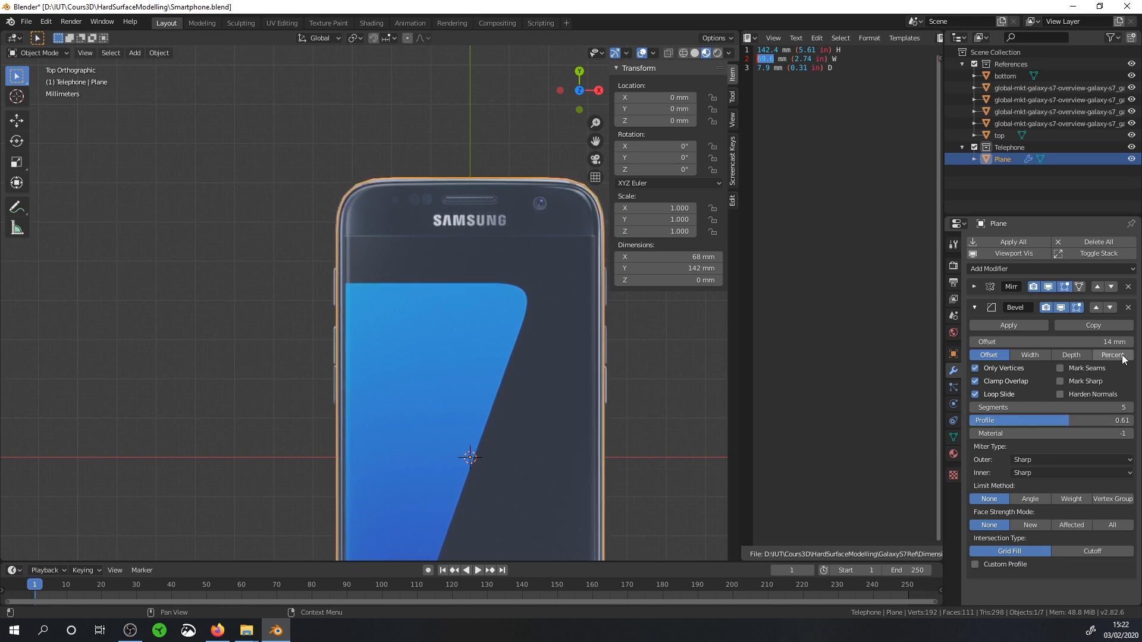
click(1131, 408)
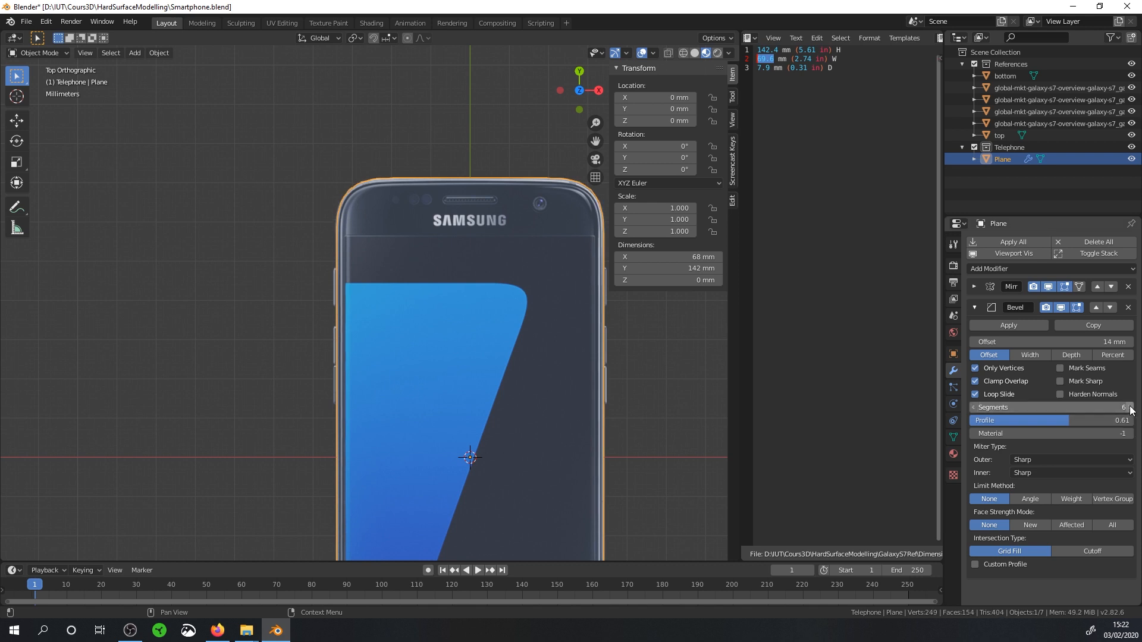
scroll(404, 214, up, 5)
click(1128, 408)
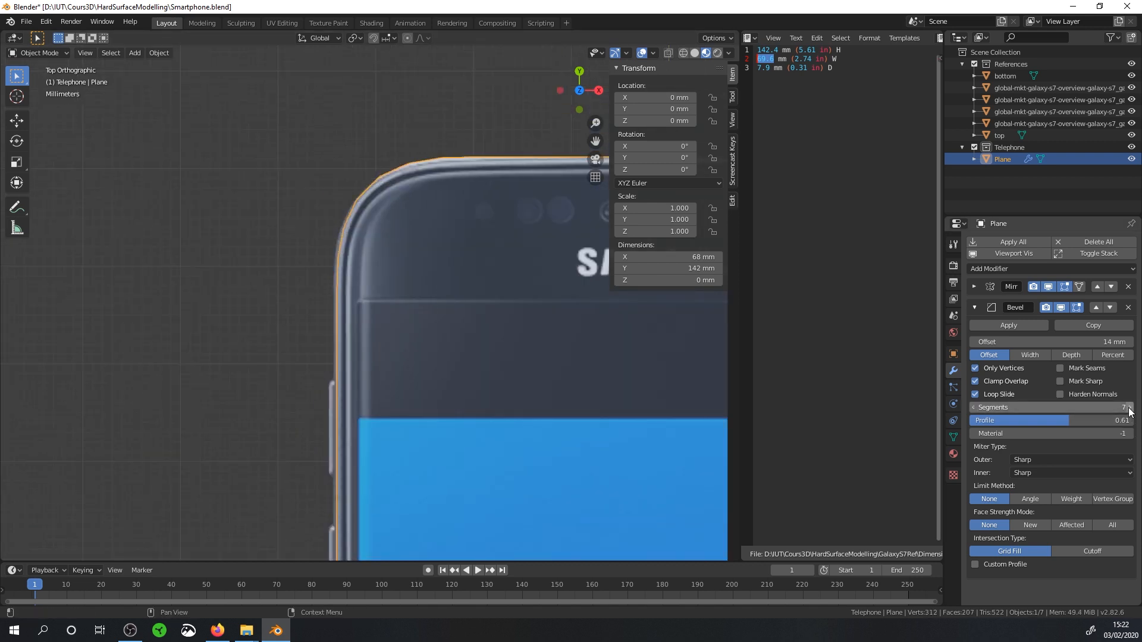
click(1129, 408)
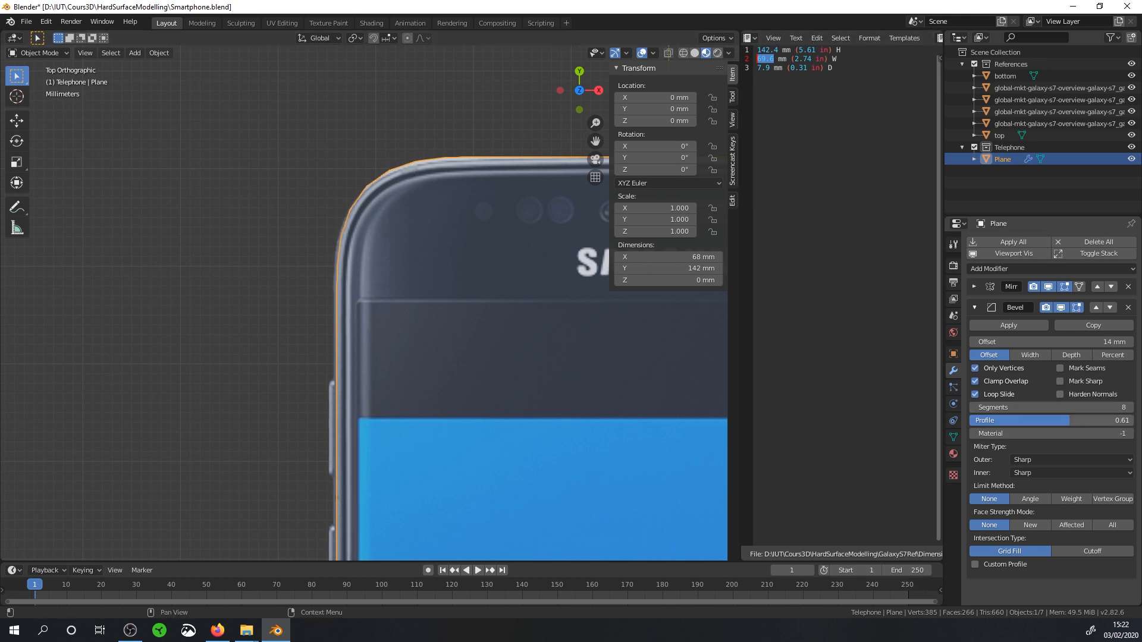
middle_drag(396, 212, 426, 298)
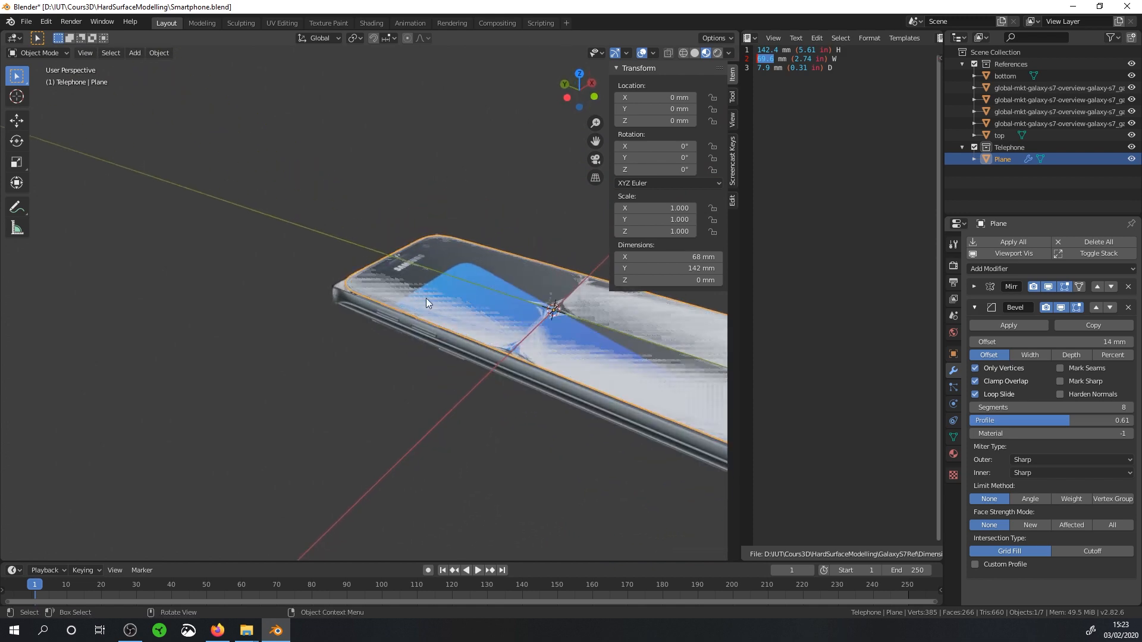
Step: Hide the References collection and examine the rounded phone plane on its own
middle_drag(375, 408, 318, 224)
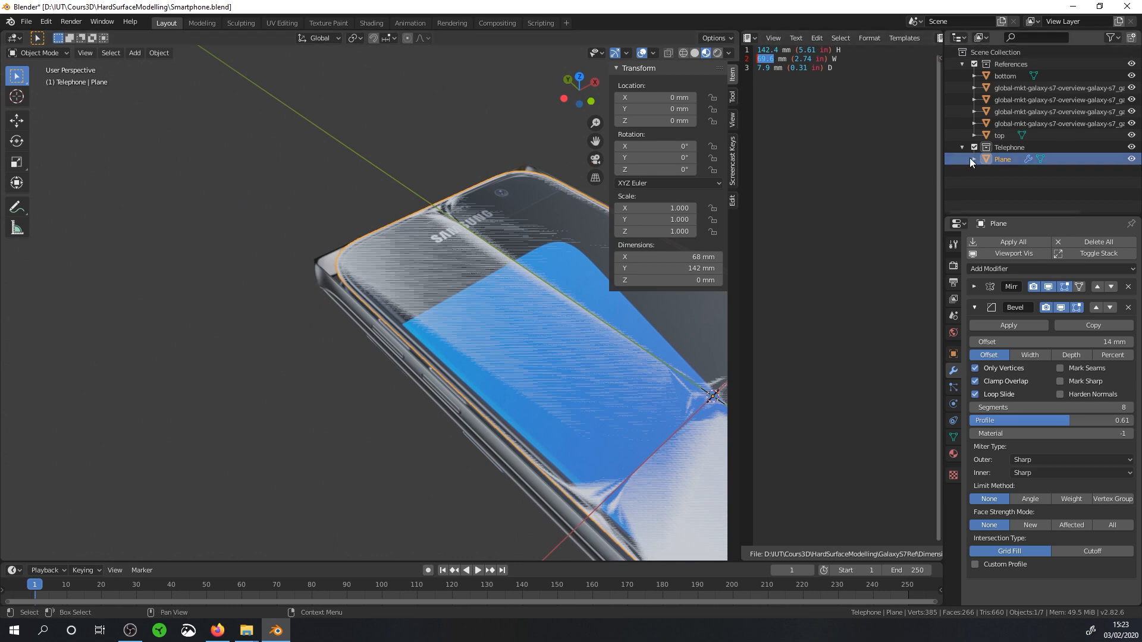
middle_drag(390, 319, 338, 279)
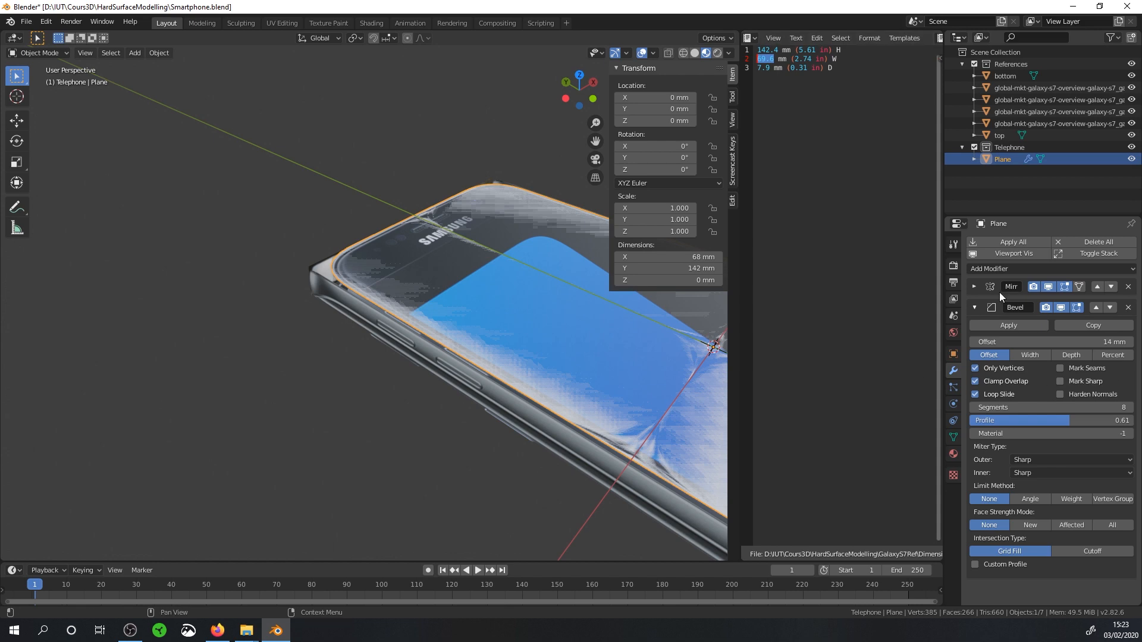
middle_drag(398, 209, 440, 298)
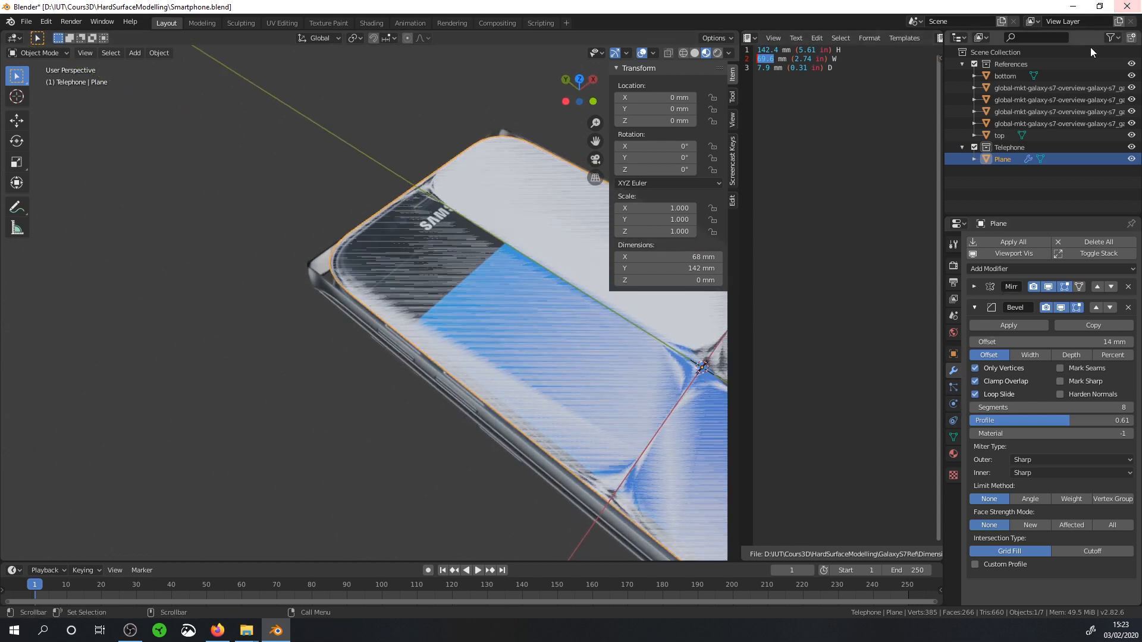
click(1131, 64)
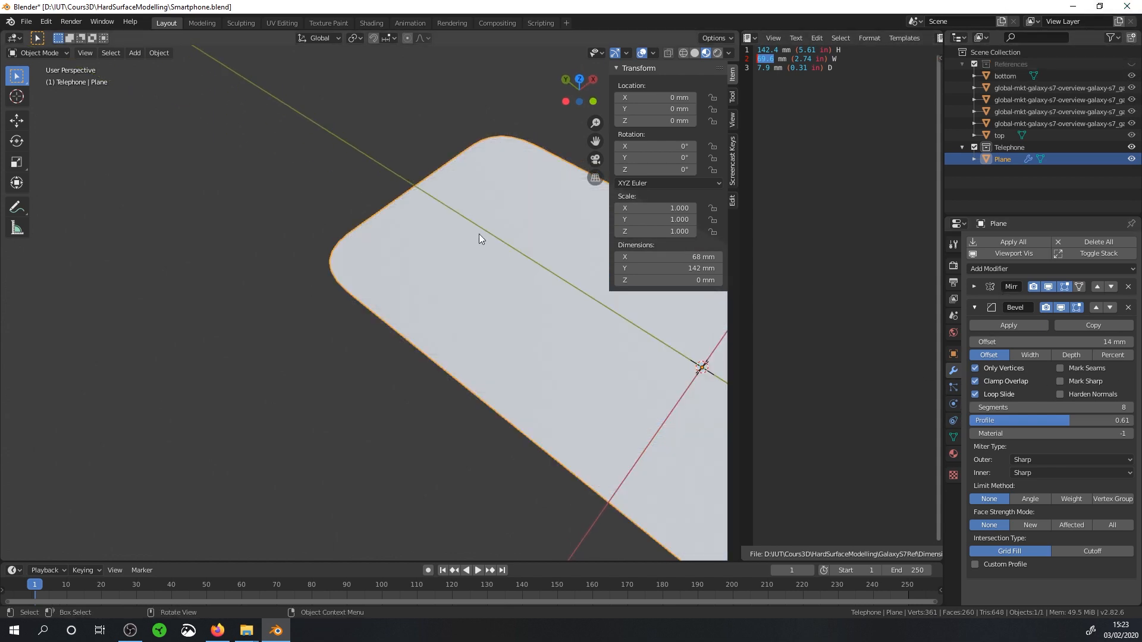
middle_drag(479, 233, 452, 304)
scroll(424, 299, down, 6)
scroll(452, 304, up, 4)
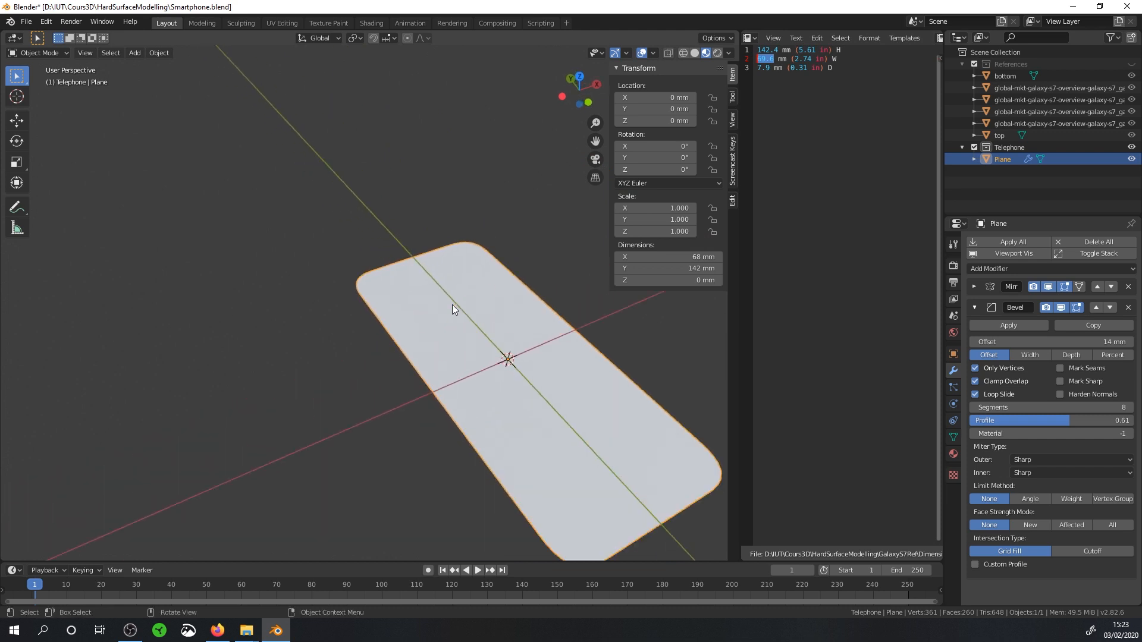
Step: Add a Solidify modifier to the plane with a thickness of 7.9 mm
click(978, 307)
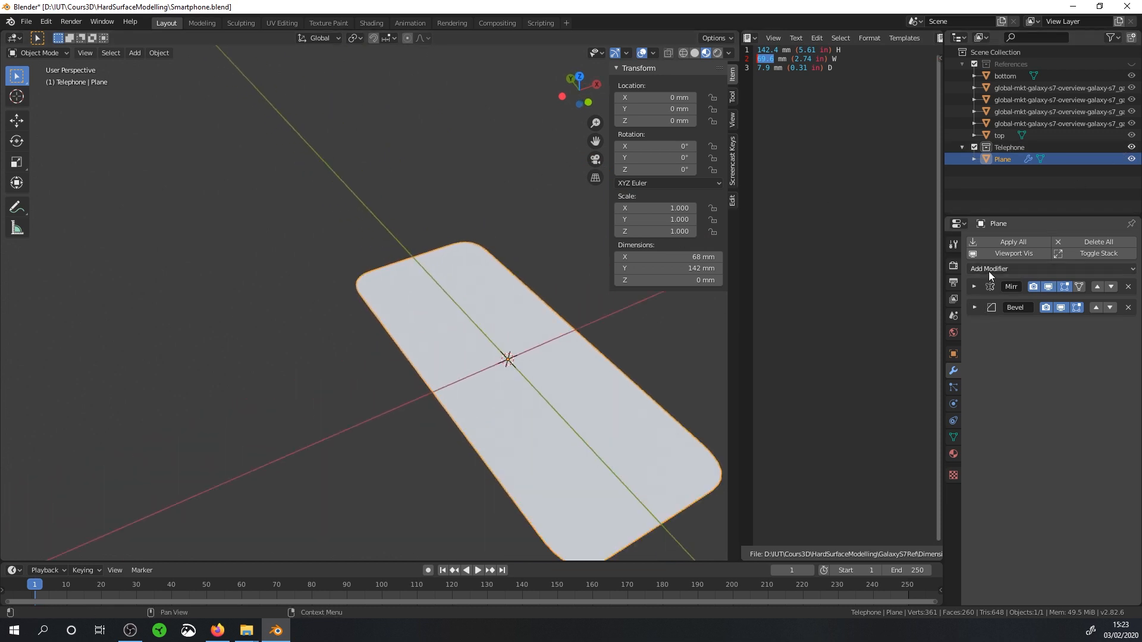
click(989, 270)
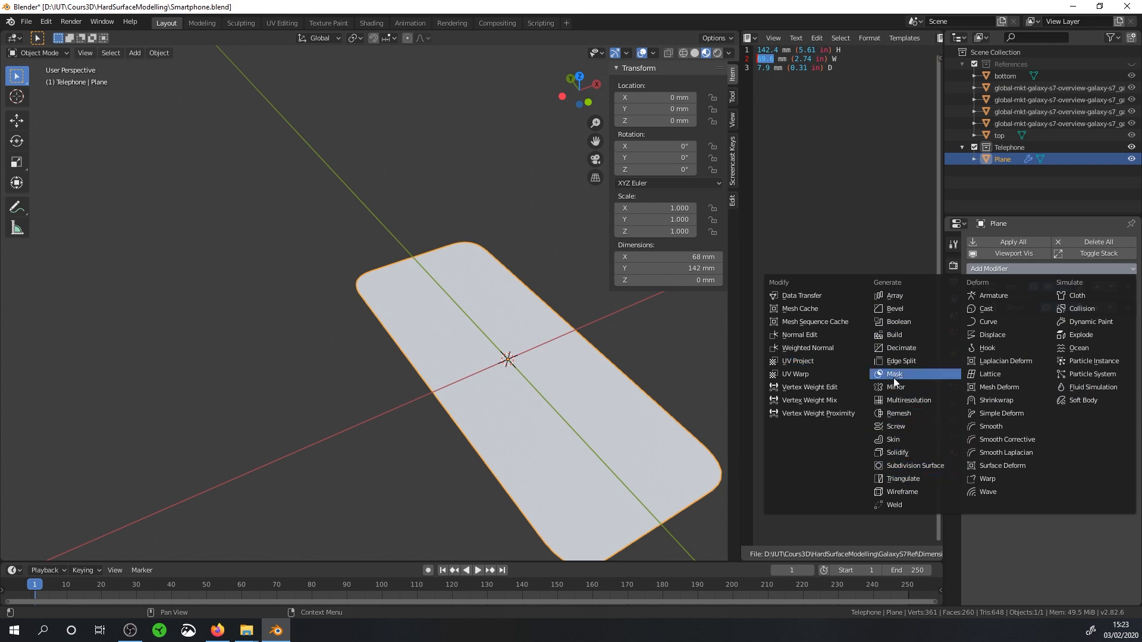
click(898, 452)
middle_drag(644, 386, 594, 328)
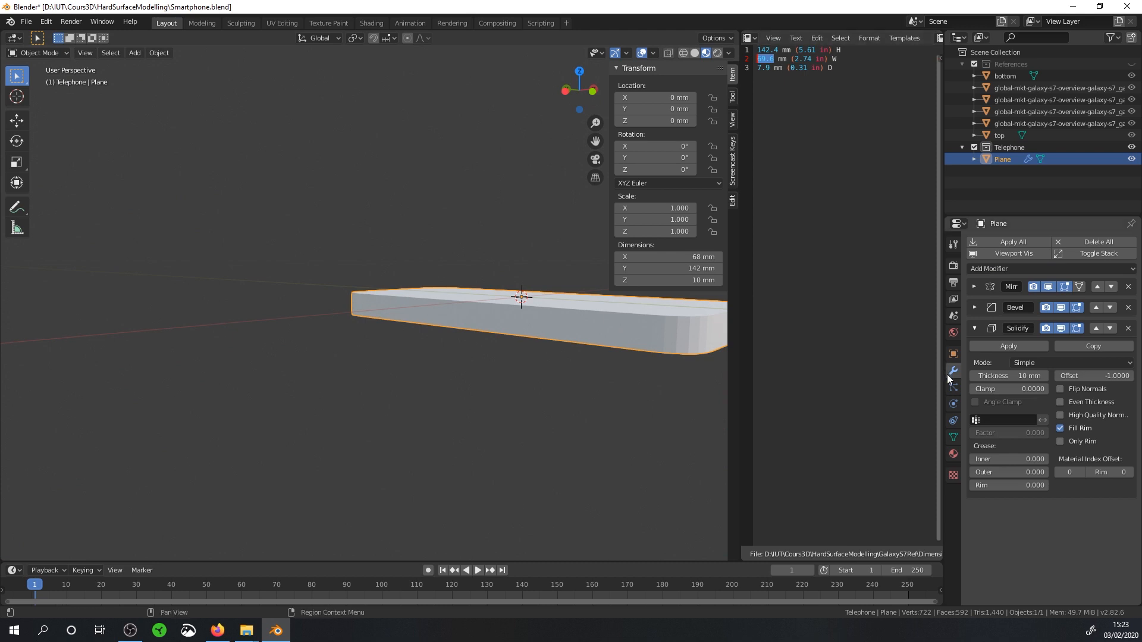
click(1017, 376)
text(7.9)
key(Return)
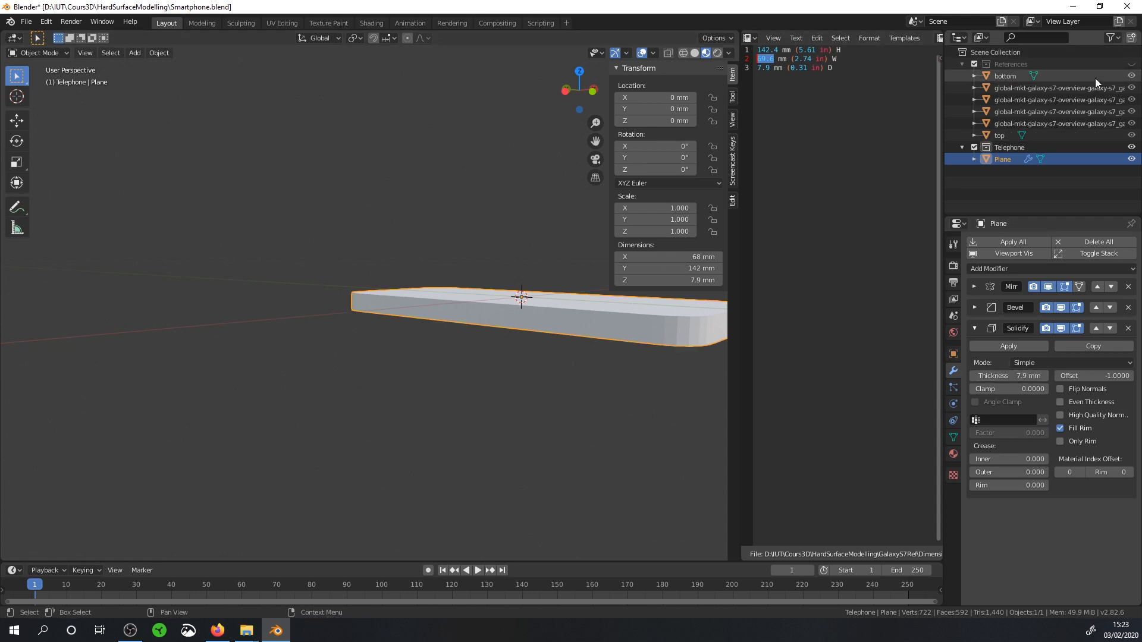
Step: Show the References collection in the right orthographic view and set the plane to display as Wire
click(1130, 65)
key(KP_3)
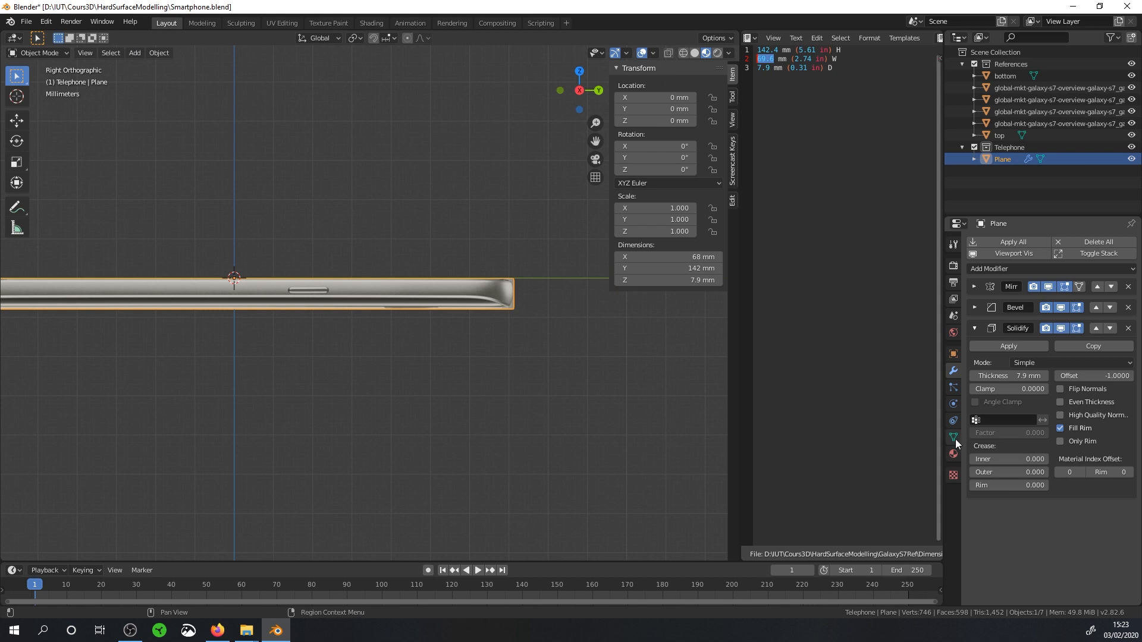
click(953, 355)
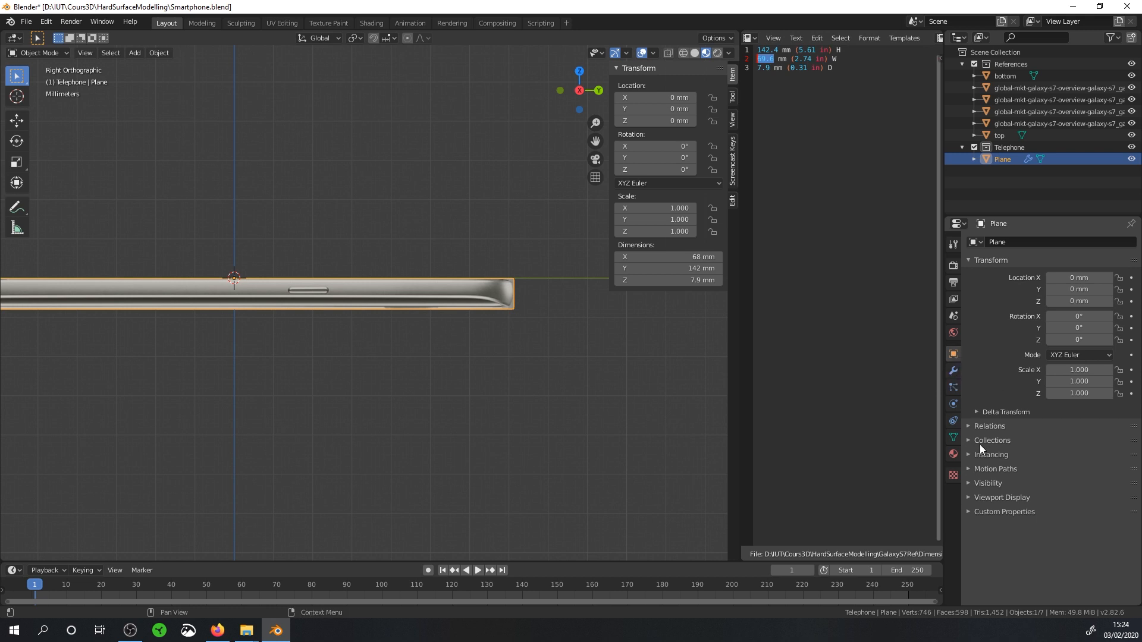
click(970, 497)
shift+middle_drag(431, 344, 601, 411)
scroll(1059, 488, down, 1)
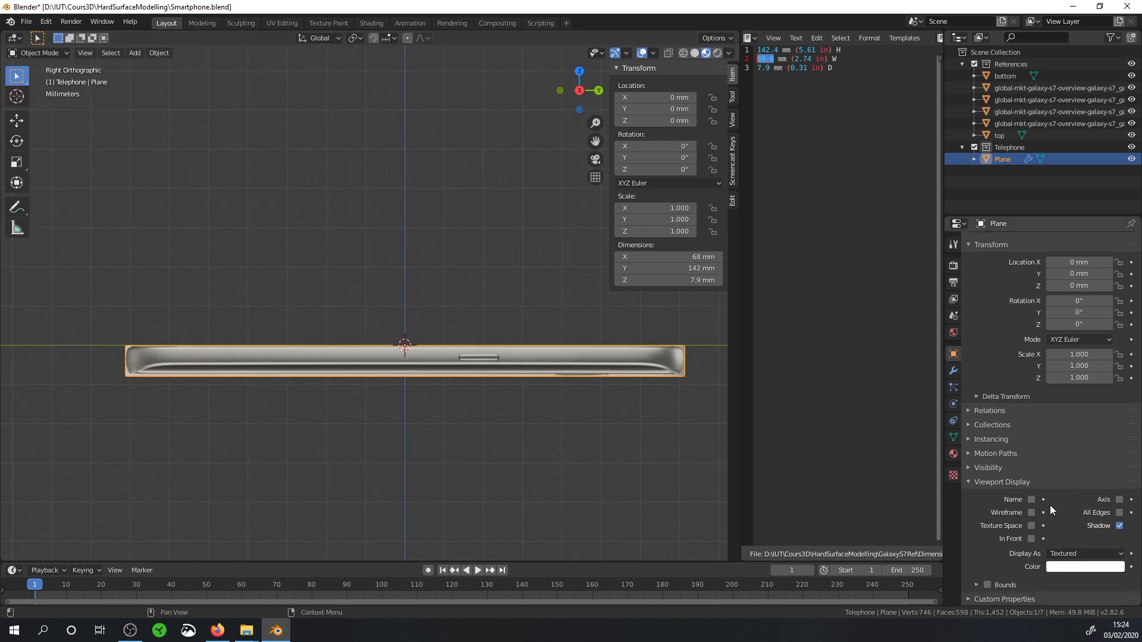
click(1063, 552)
click(1065, 553)
click(1078, 553)
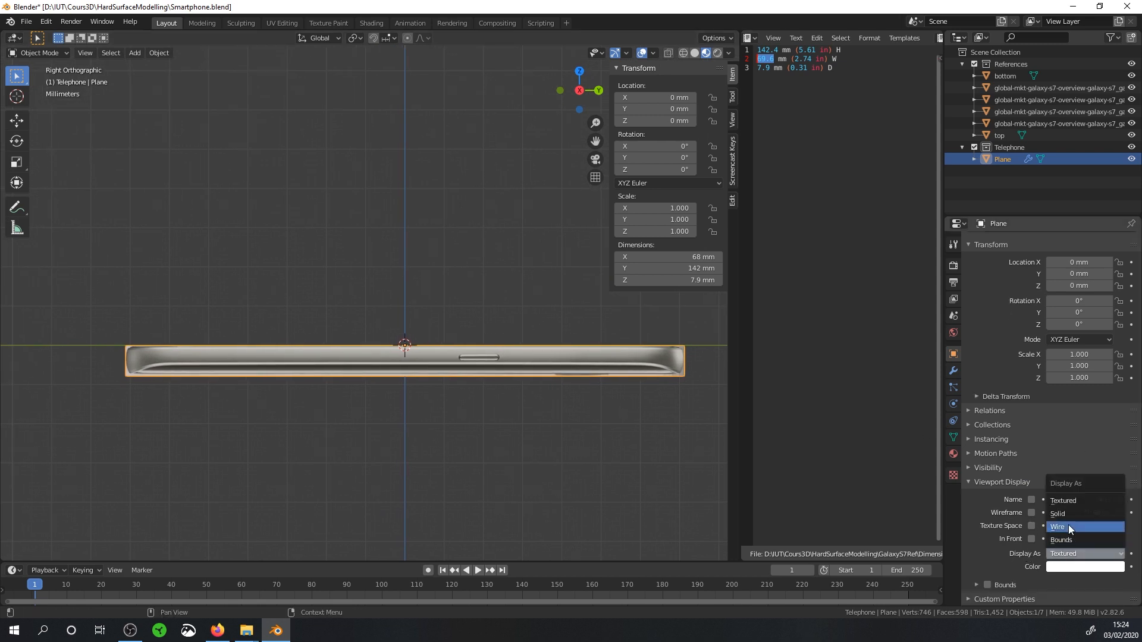
click(1077, 554)
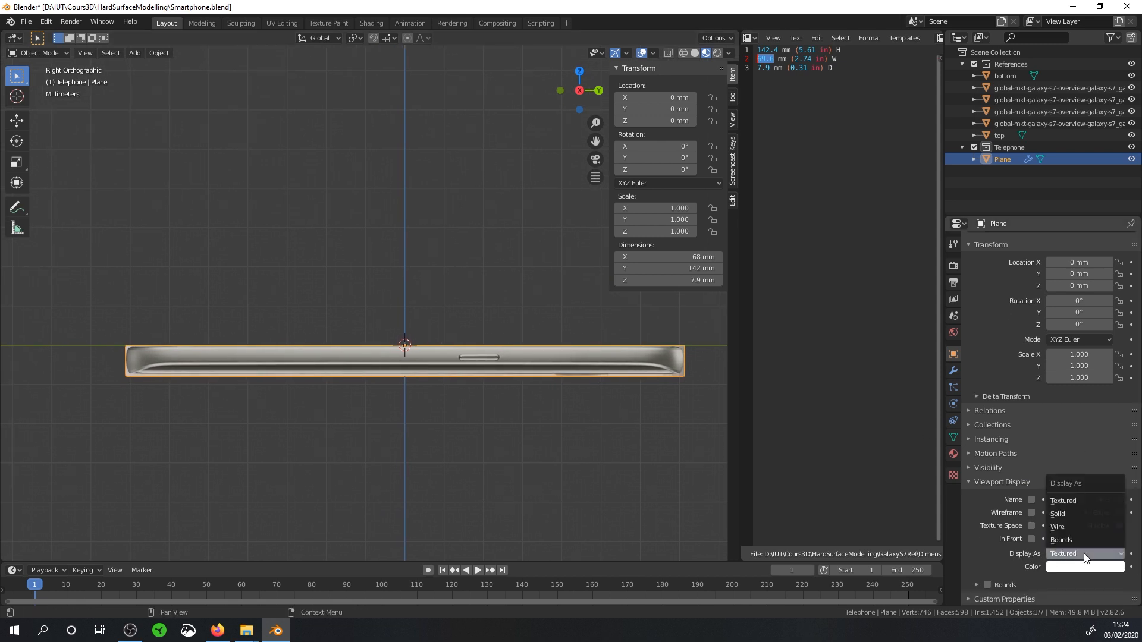
click(1067, 526)
Step: Try Solidify thicknesses of 7.8 mm and 7.6 mm on the plane against the phone's side reference
scroll(608, 394, up, 1)
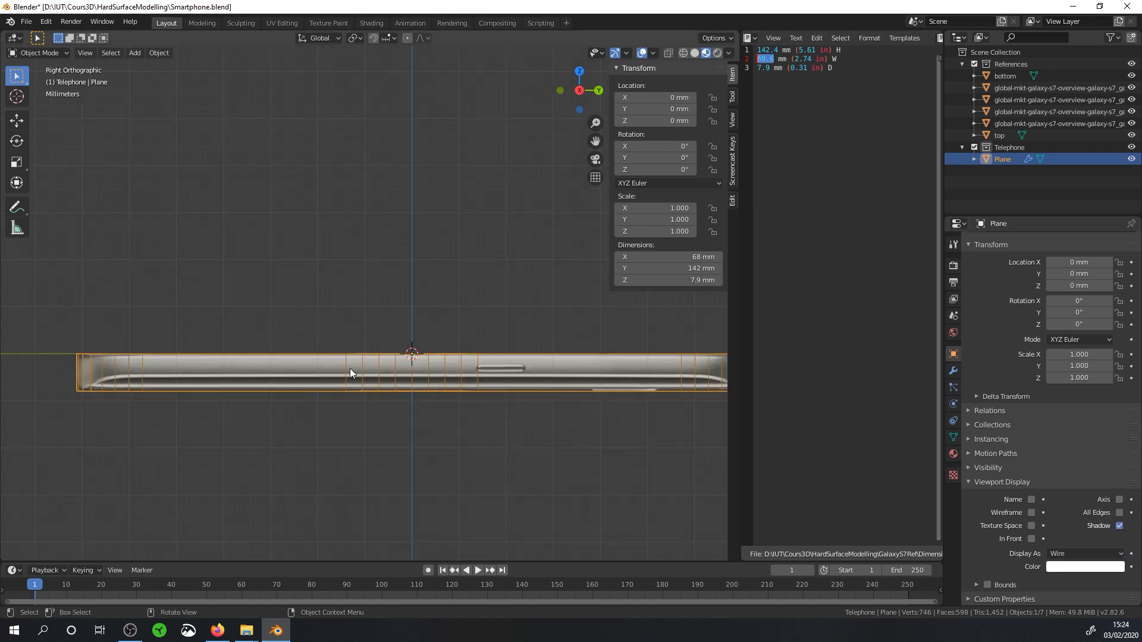
scroll(167, 394, up, 3)
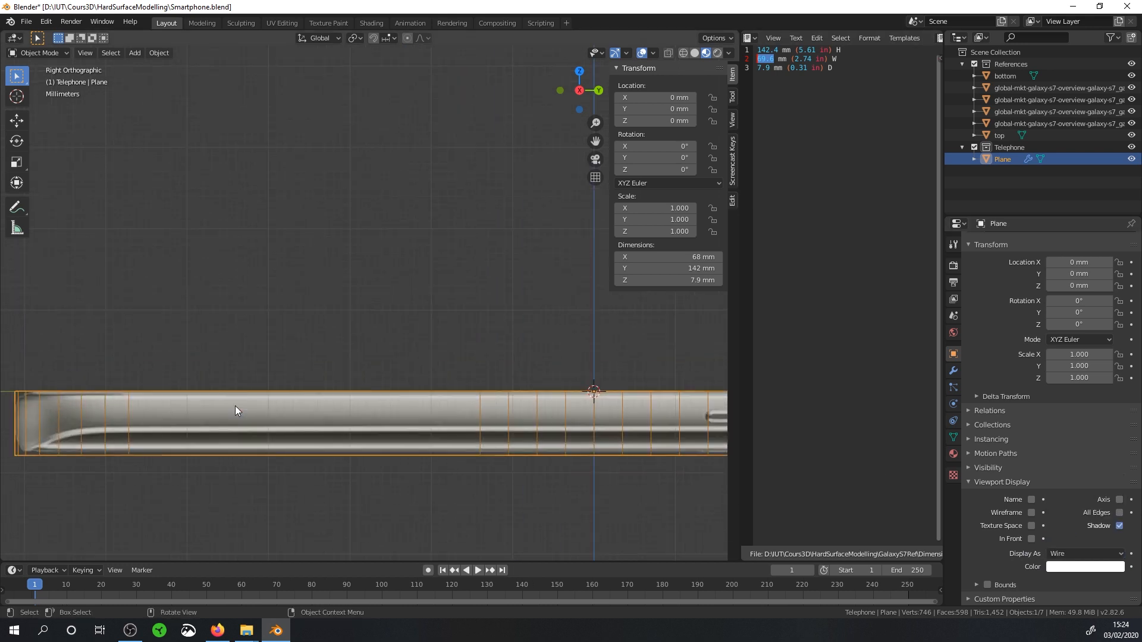
shift+middle_drag(314, 452, 661, 380)
shift+middle_drag(553, 396, 366, 412)
scroll(559, 367, up, 1)
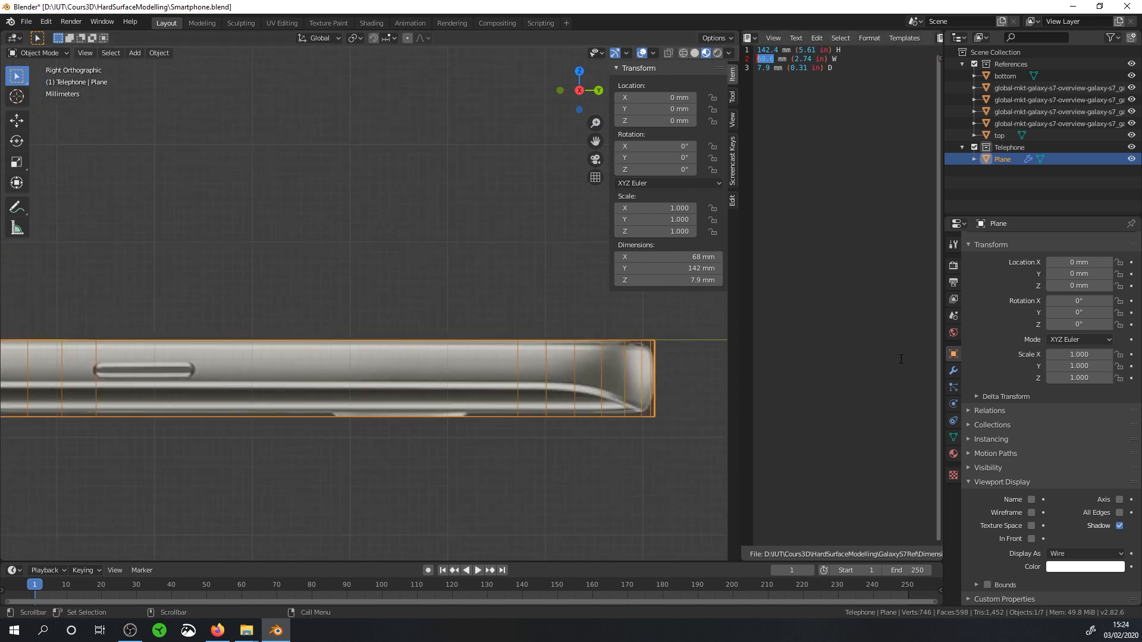
click(954, 370)
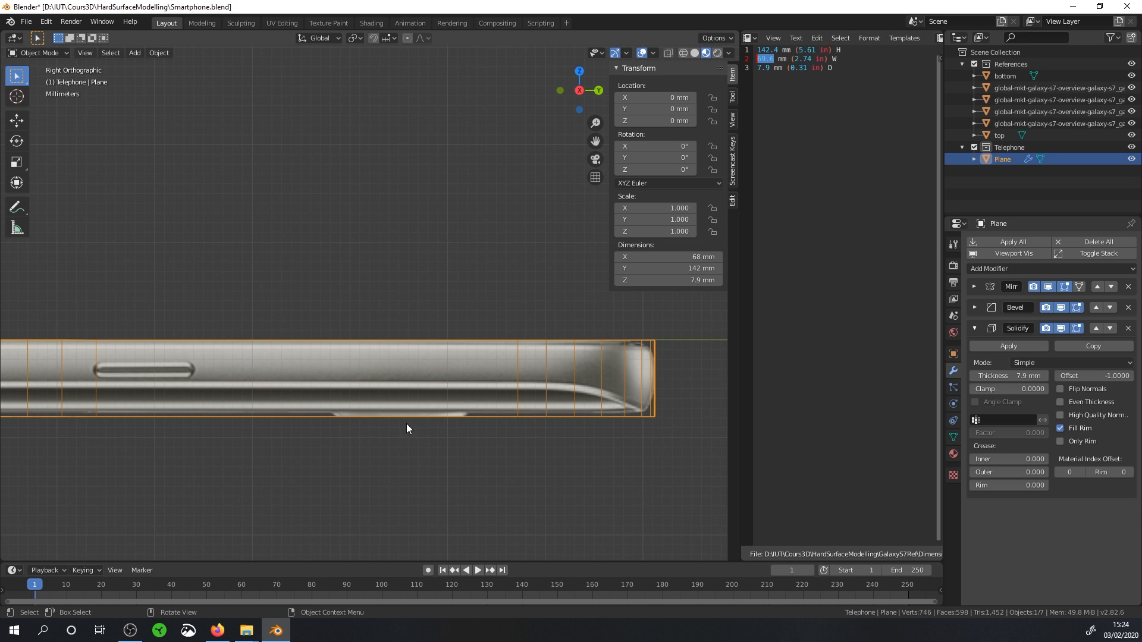
mouse_move(1021, 377)
mouse_down()
mouse_move(1043, 378)
mouse_move(1021, 378)
mouse_up()
click(1020, 377)
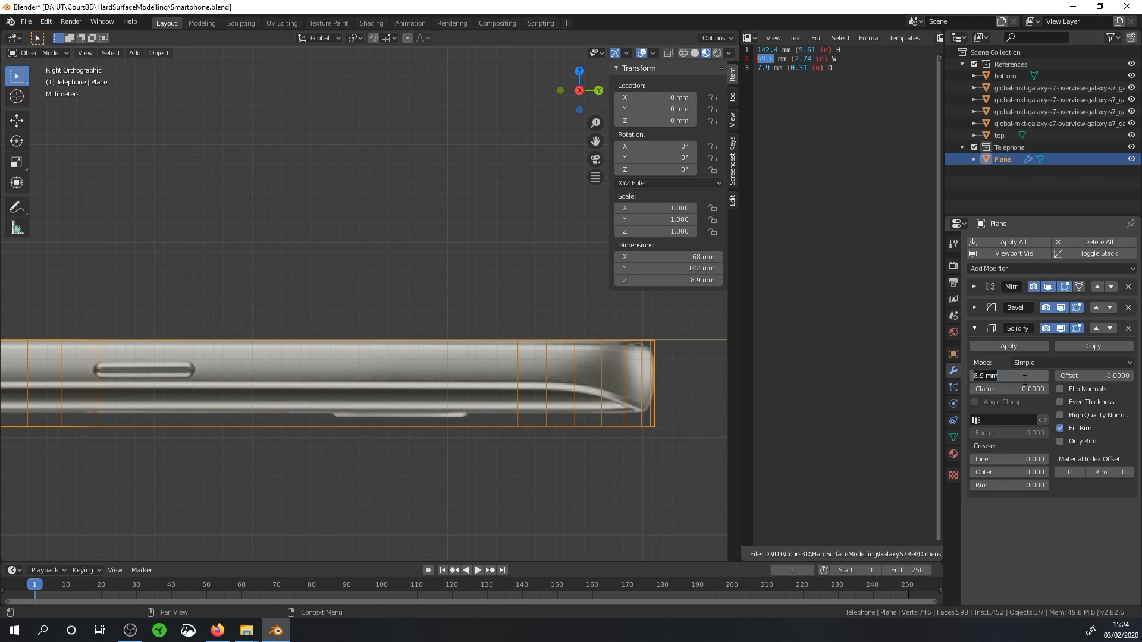
text(7.8)
key(Return)
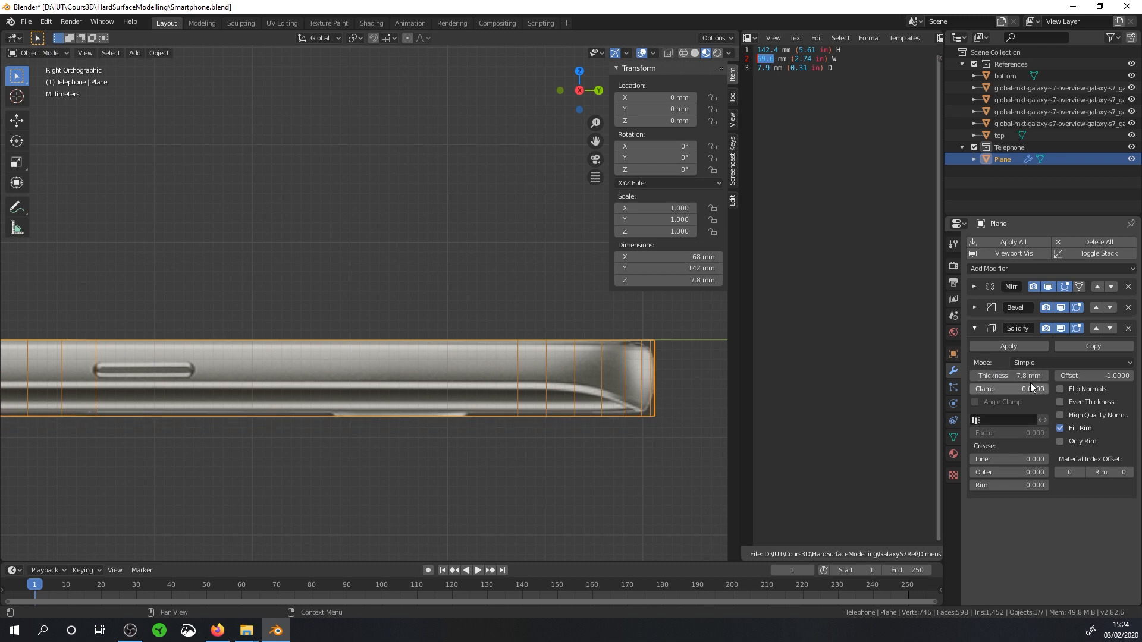
click(1021, 376)
text(7)
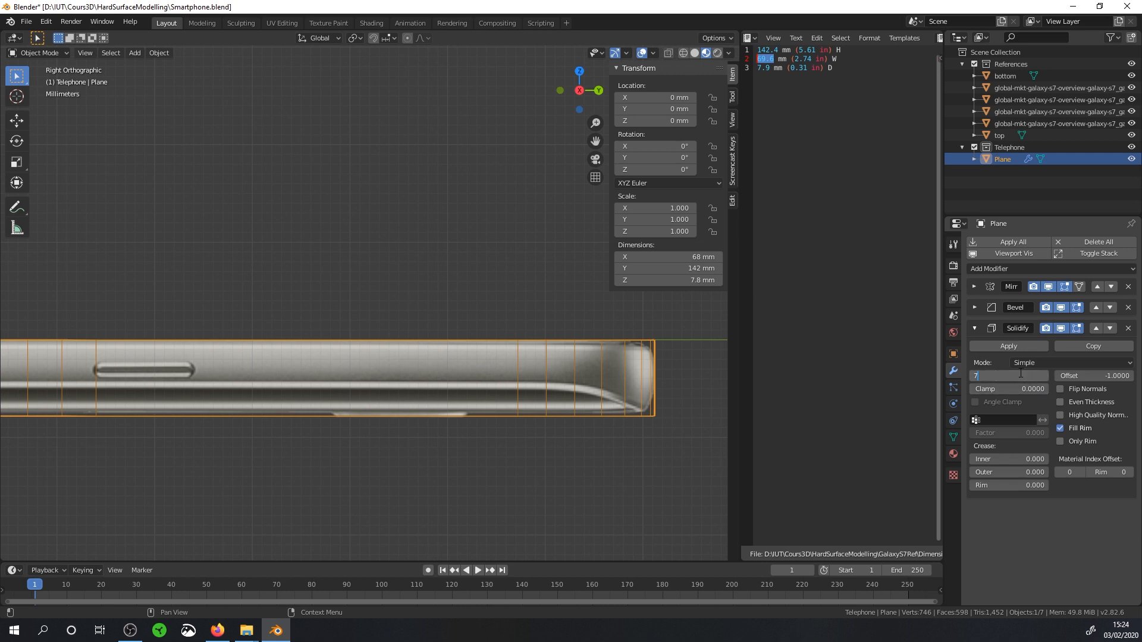
text(.6)
key(Return)
Step: Lower the plane about 0.51 mm along Z and set its Solidify thickness to 7 mm
scroll(556, 408, up, 1)
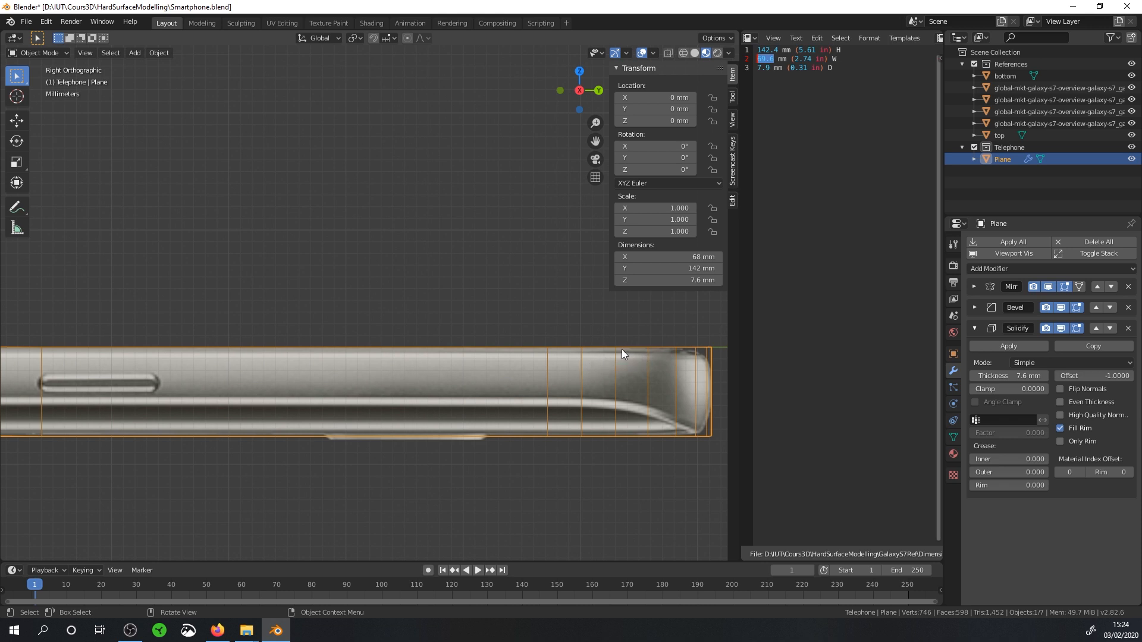
key(g)
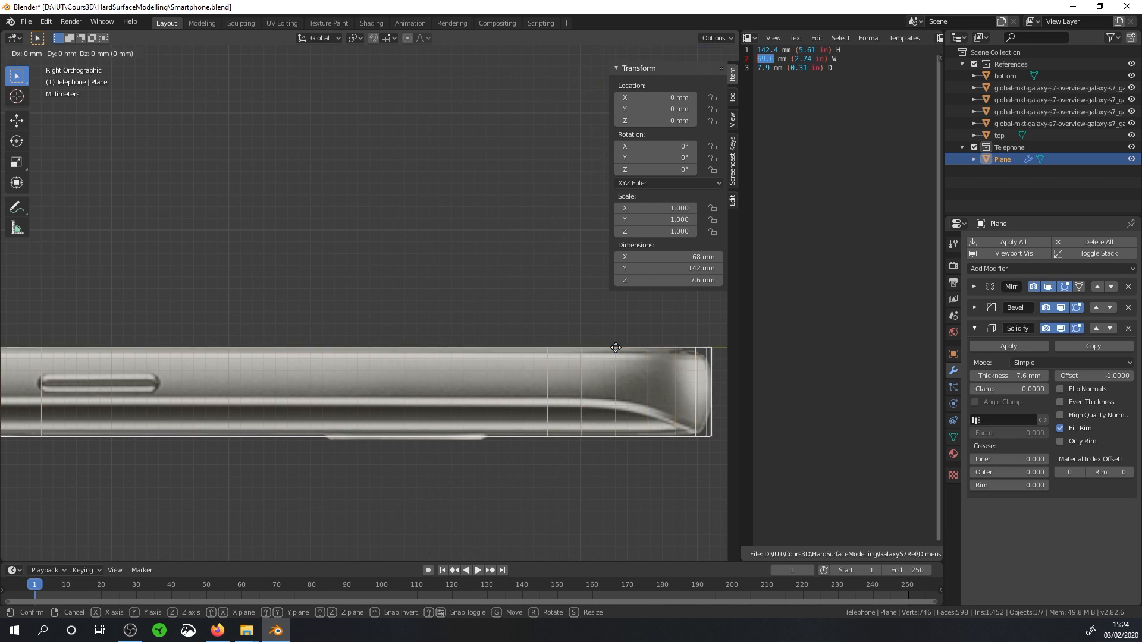
key(z)
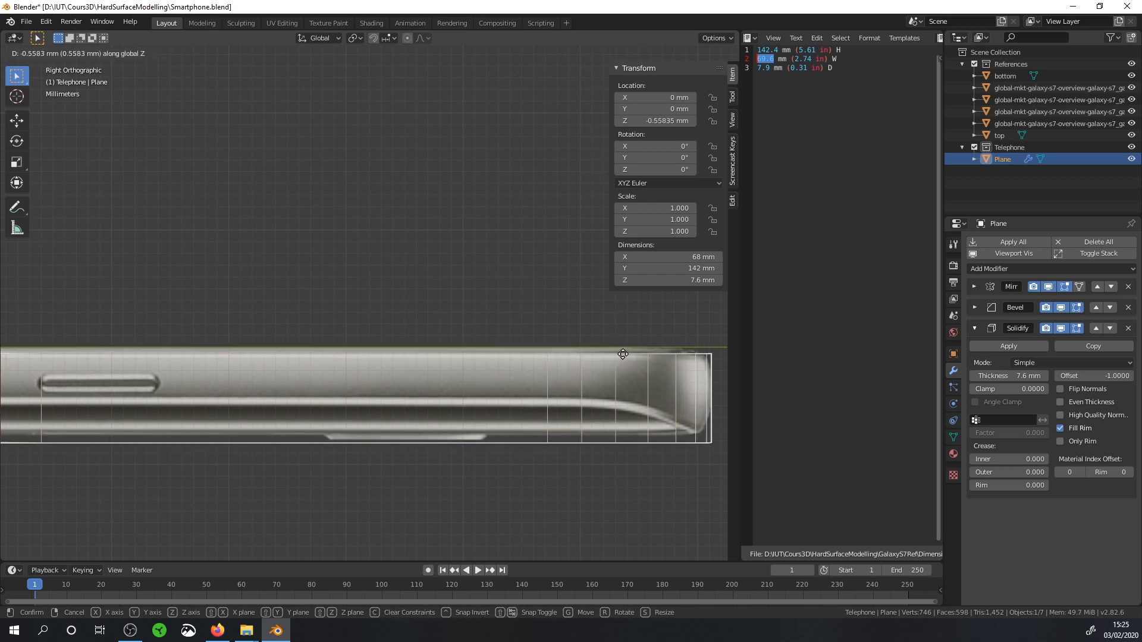
click(623, 353)
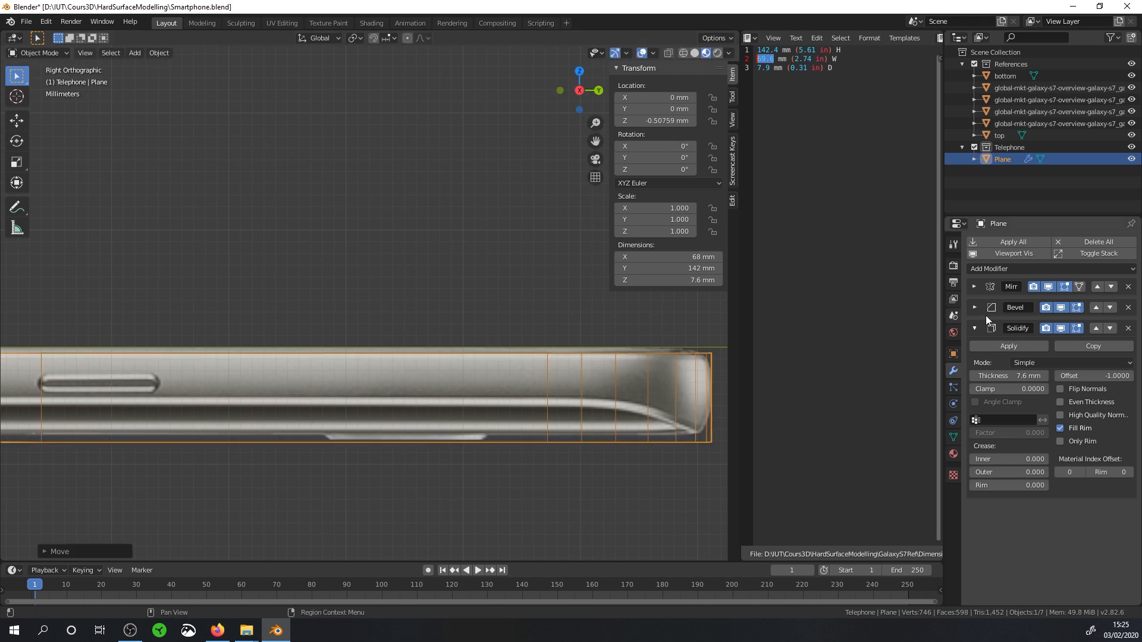
click(1020, 376)
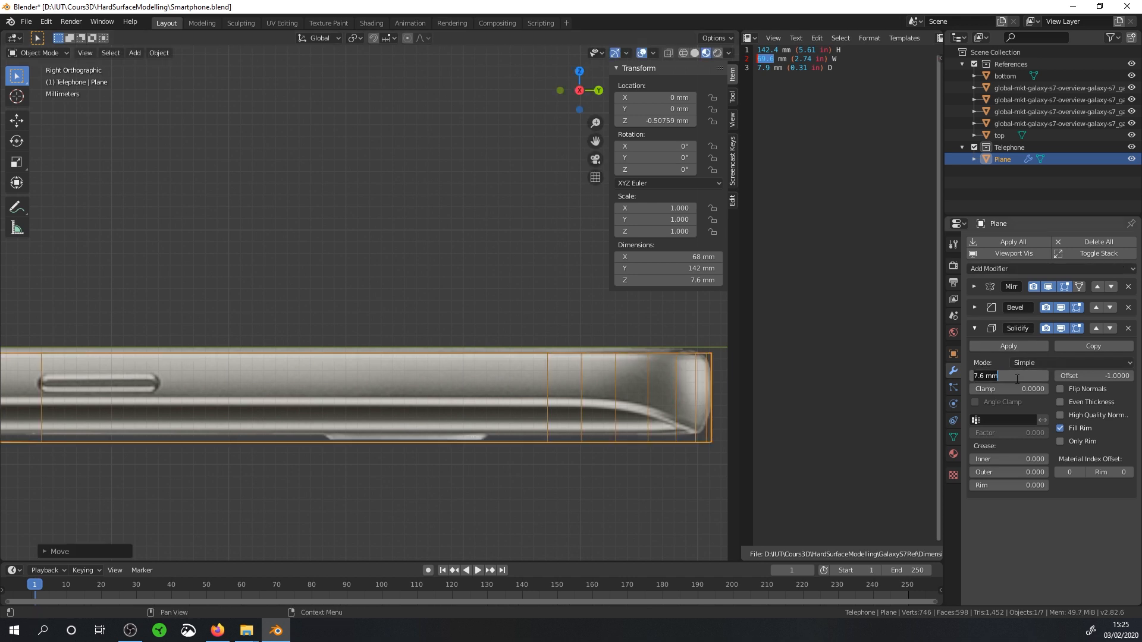
text(7)
key(Return)
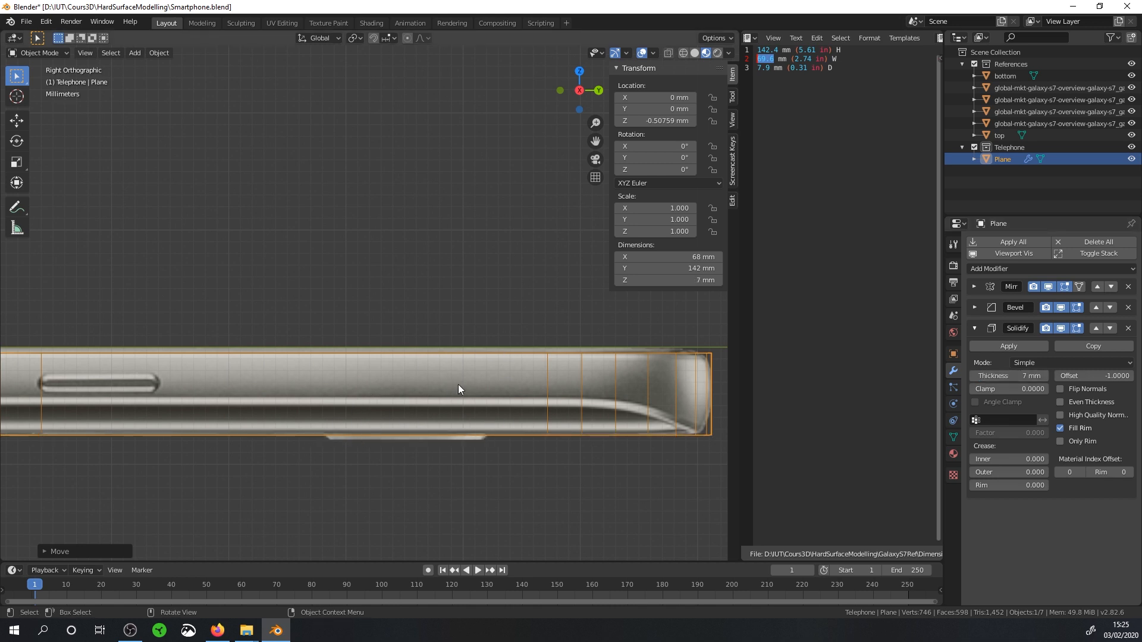
Step: Hide the References collection and open the plane's Bevel modifier settings
middle_drag(458, 384, 585, 336)
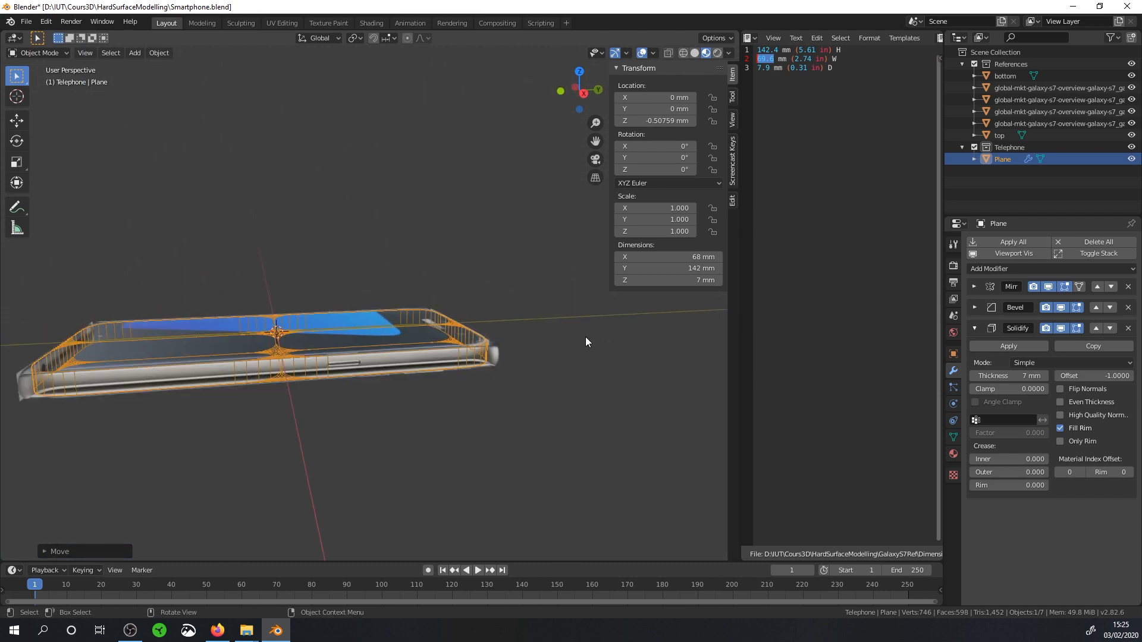
click(974, 63)
middle_drag(350, 328, 462, 344)
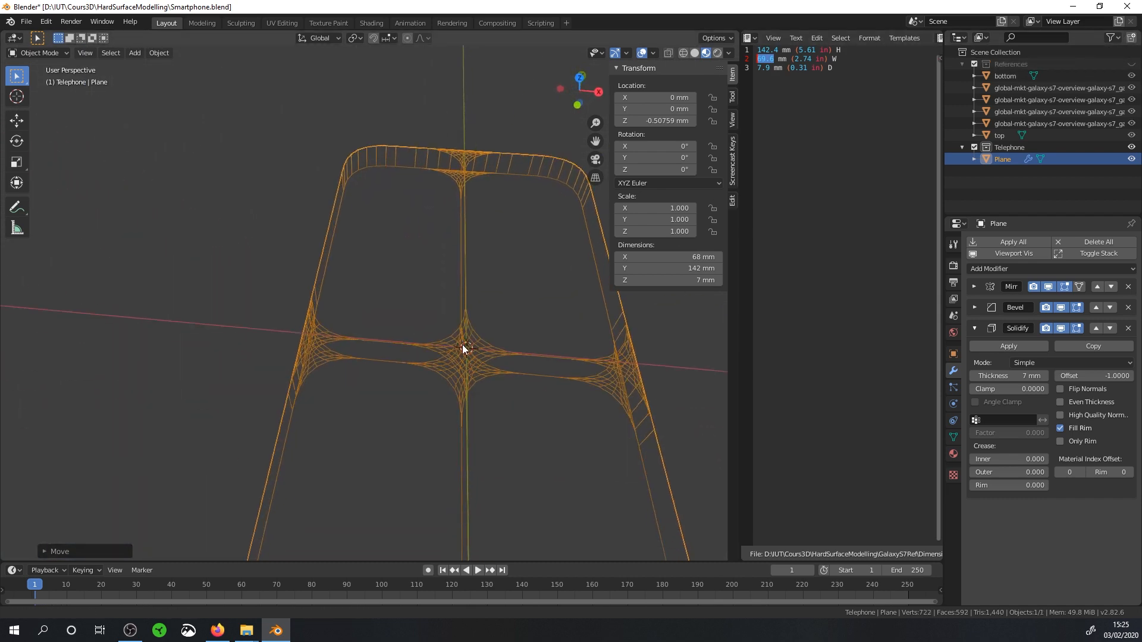
middle_drag(348, 361, 376, 336)
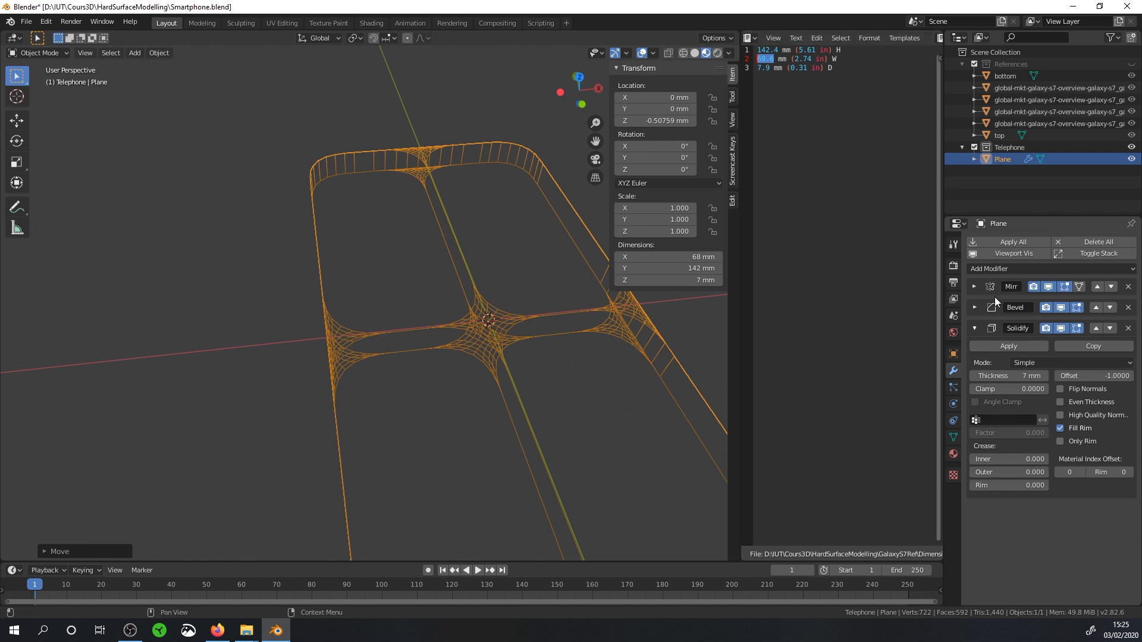
click(974, 307)
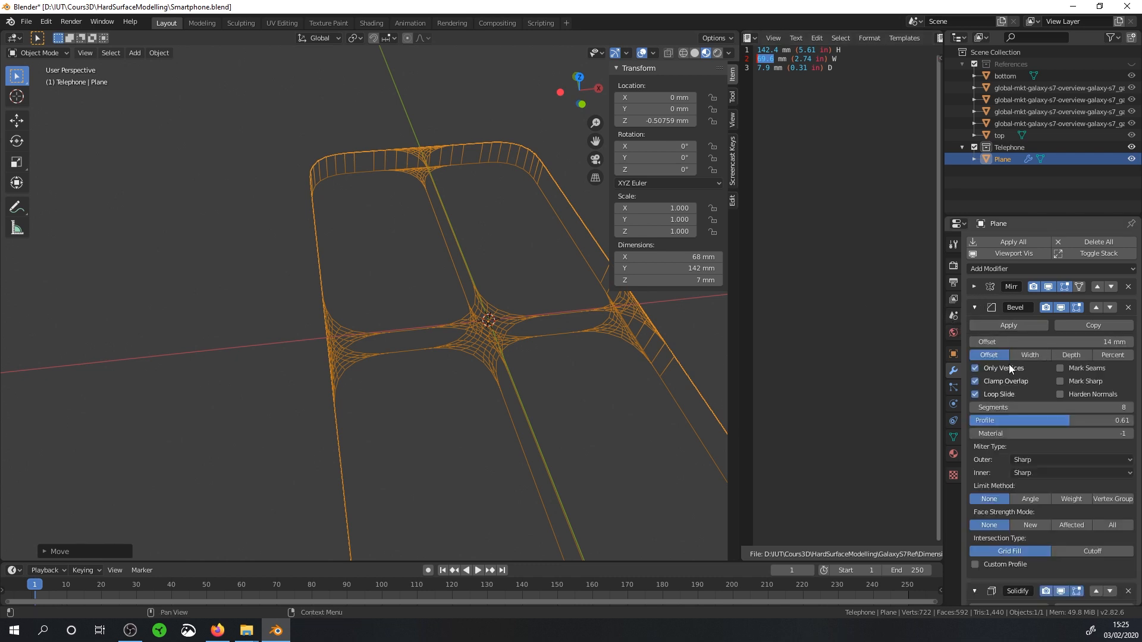
click(974, 287)
click(972, 291)
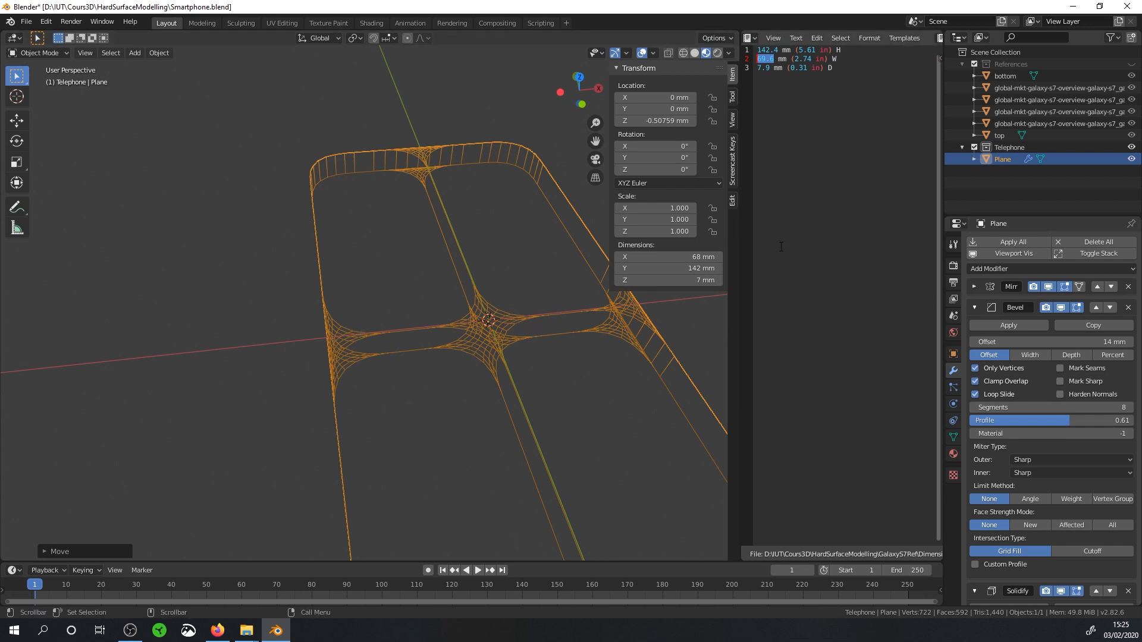
Step: Switch the viewport to solid shading and add a new vertex group to the plane
click(953, 437)
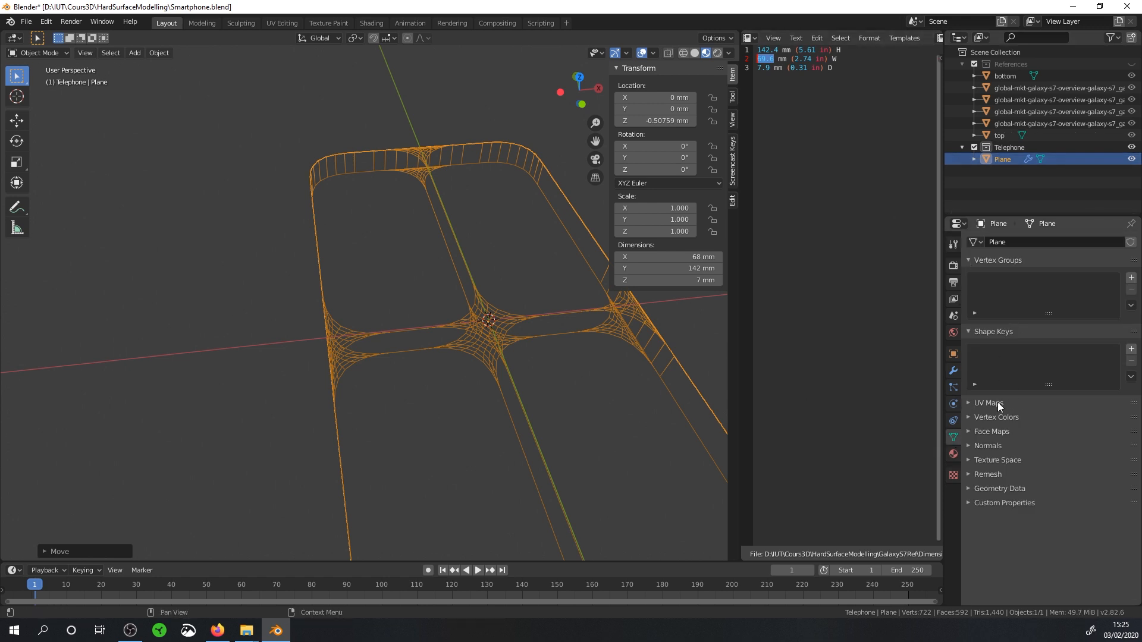
click(695, 52)
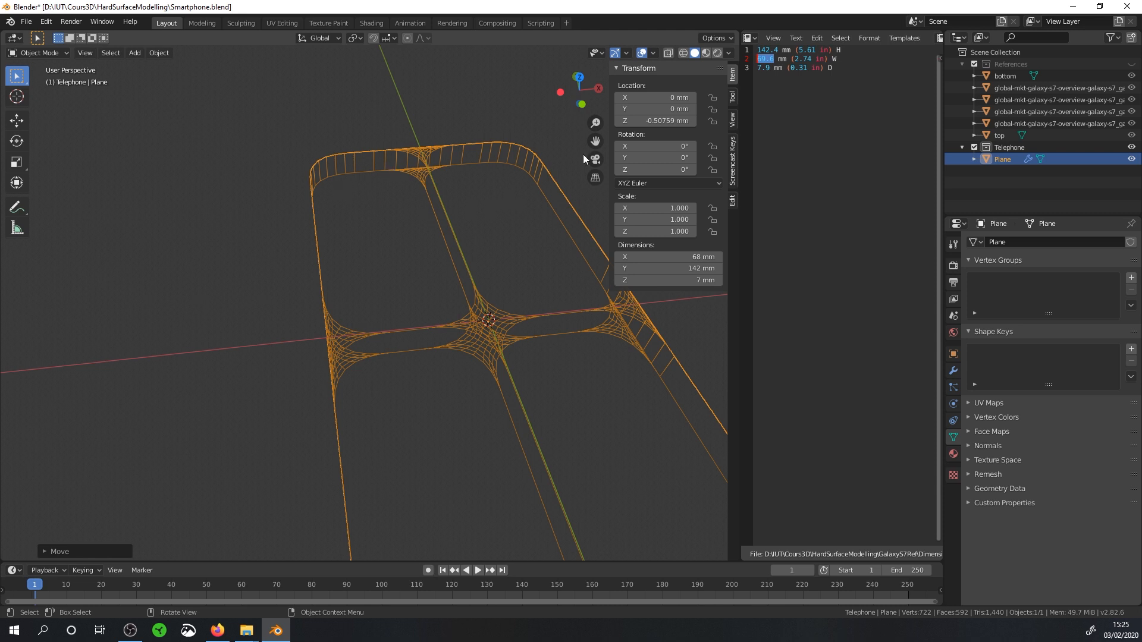
click(1131, 278)
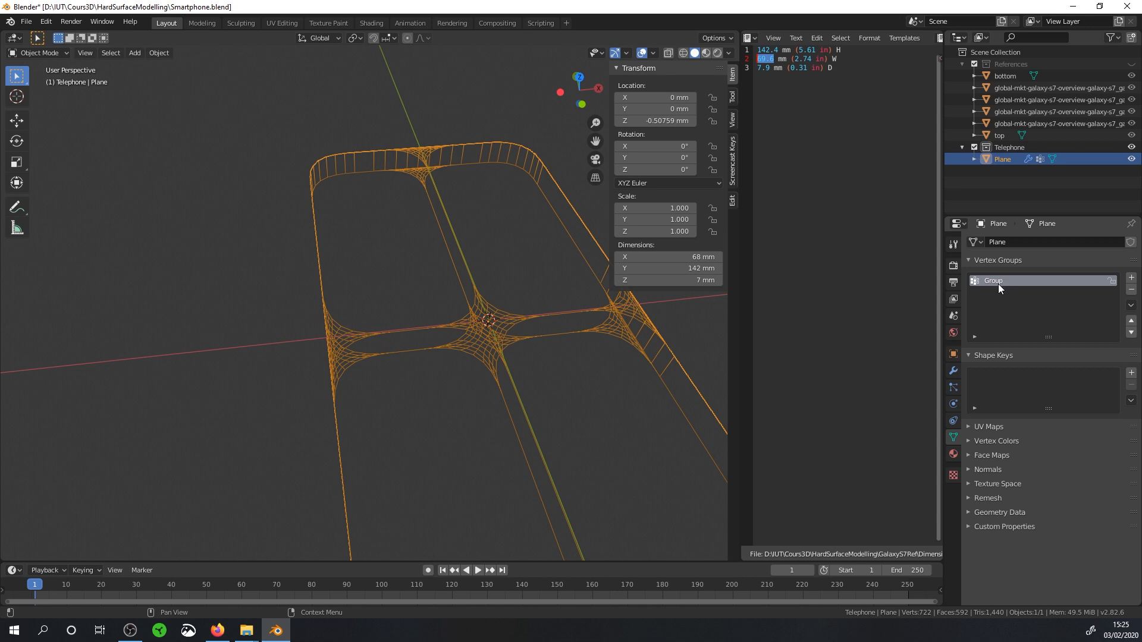
Step: In Edit Mode, rename the plane's vertex group to Coin and assign the selected outer corner vertex to it with weight 1.000
scroll(337, 173, up, 2)
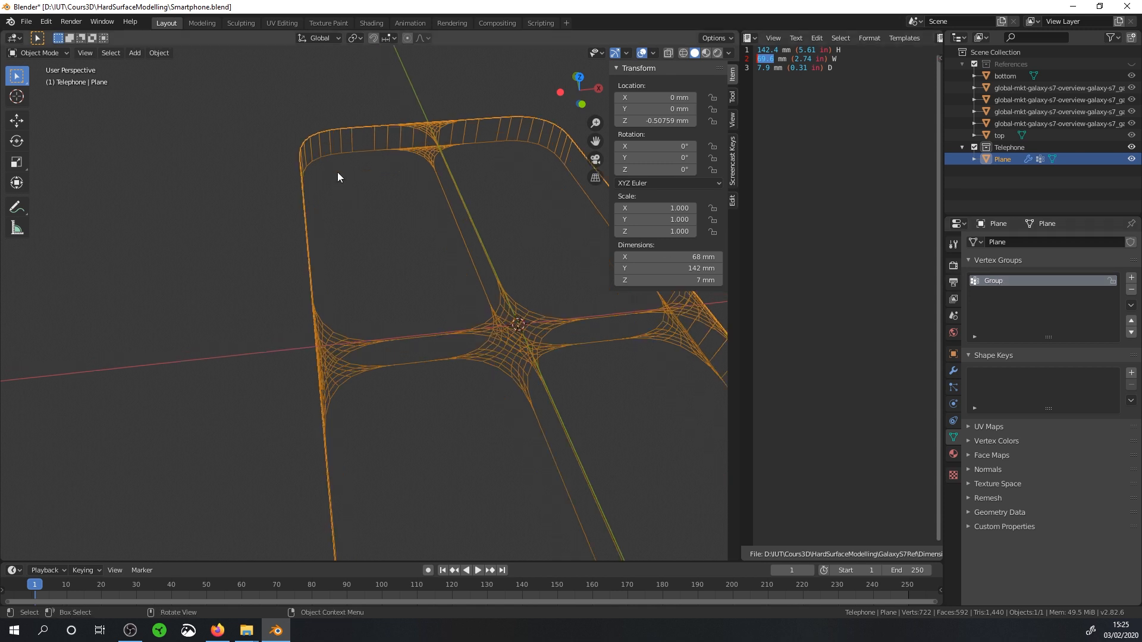
shift+middle_drag(337, 172, 382, 222)
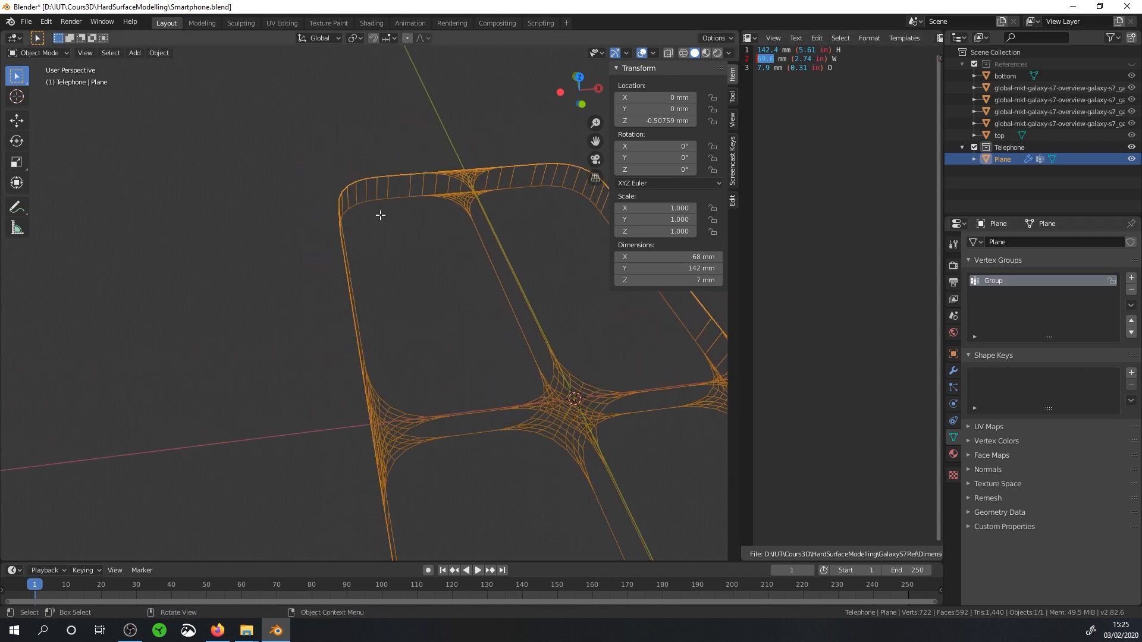
key(Tab)
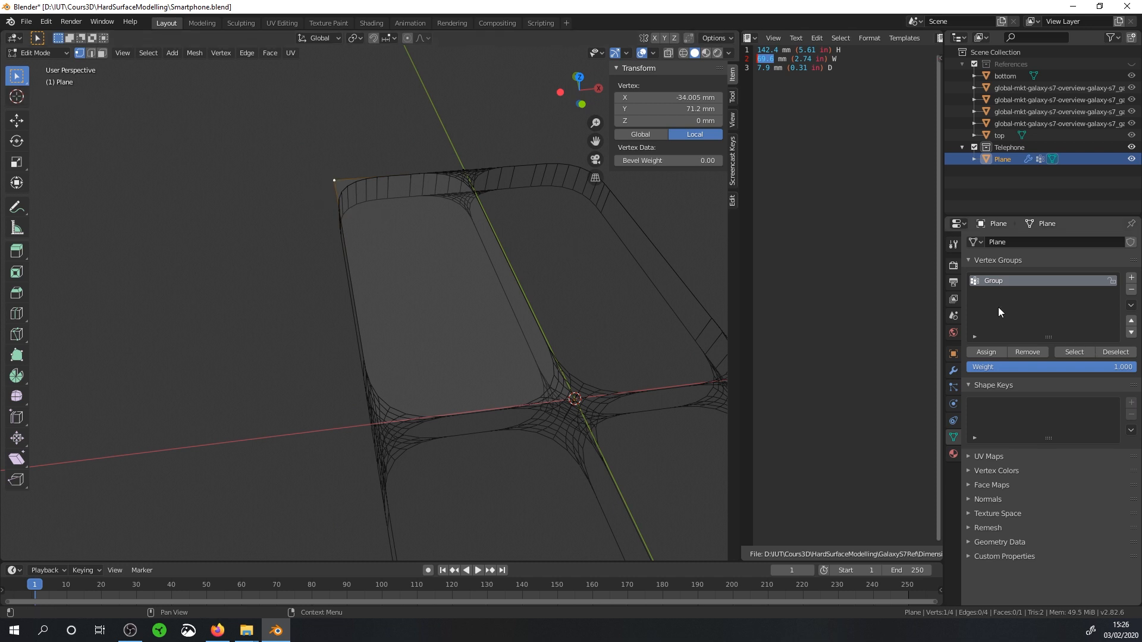
double_click(994, 282)
text(Corne)
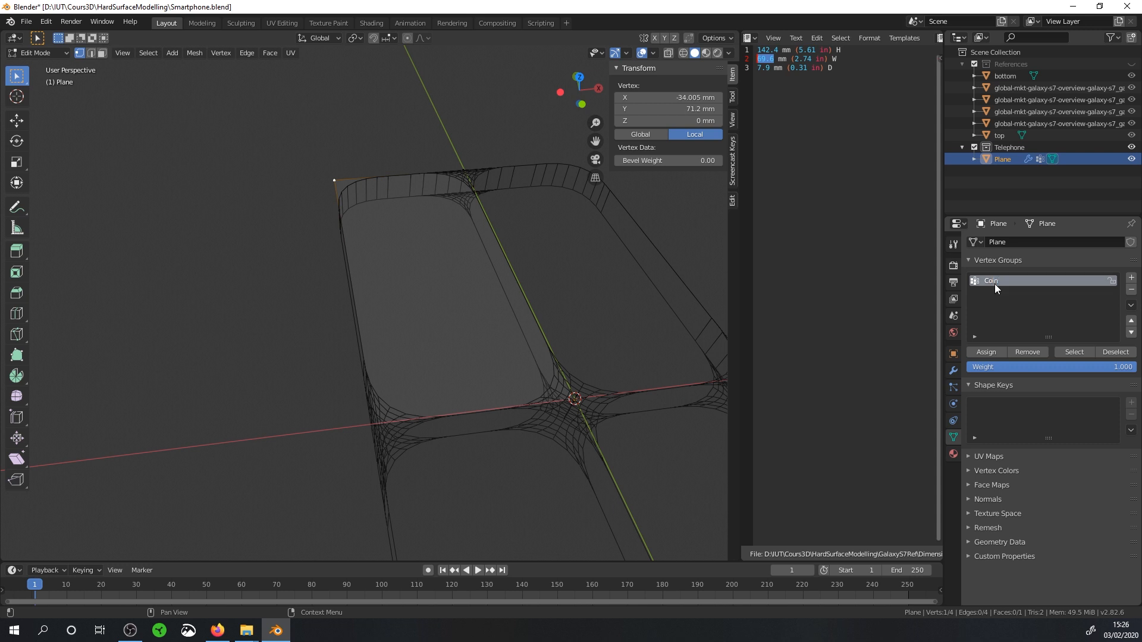
key(Return)
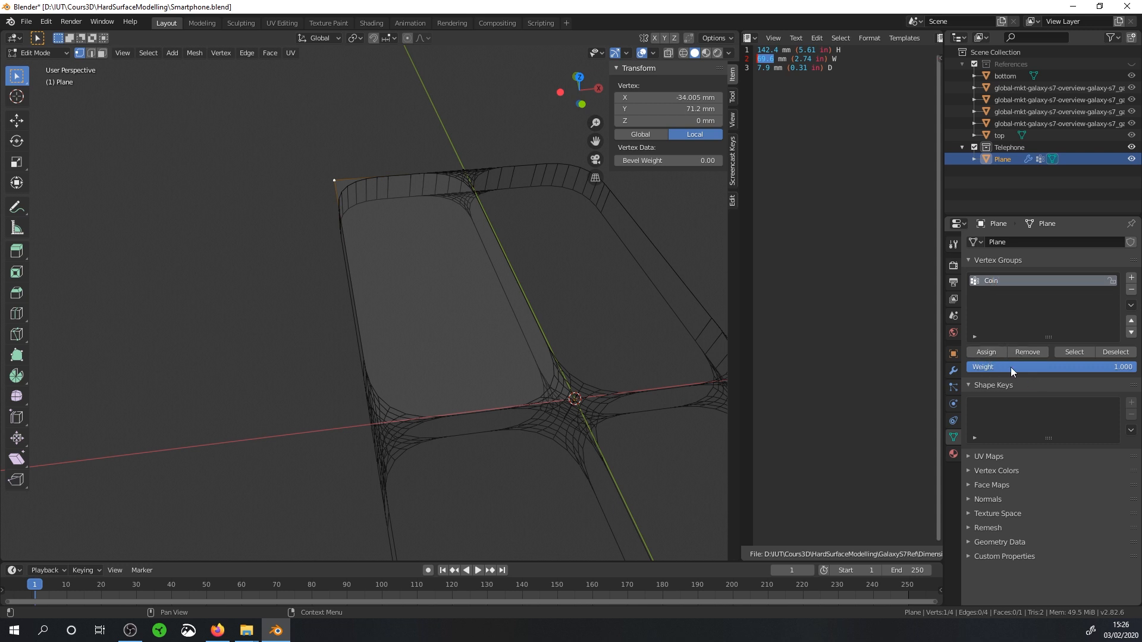
click(989, 354)
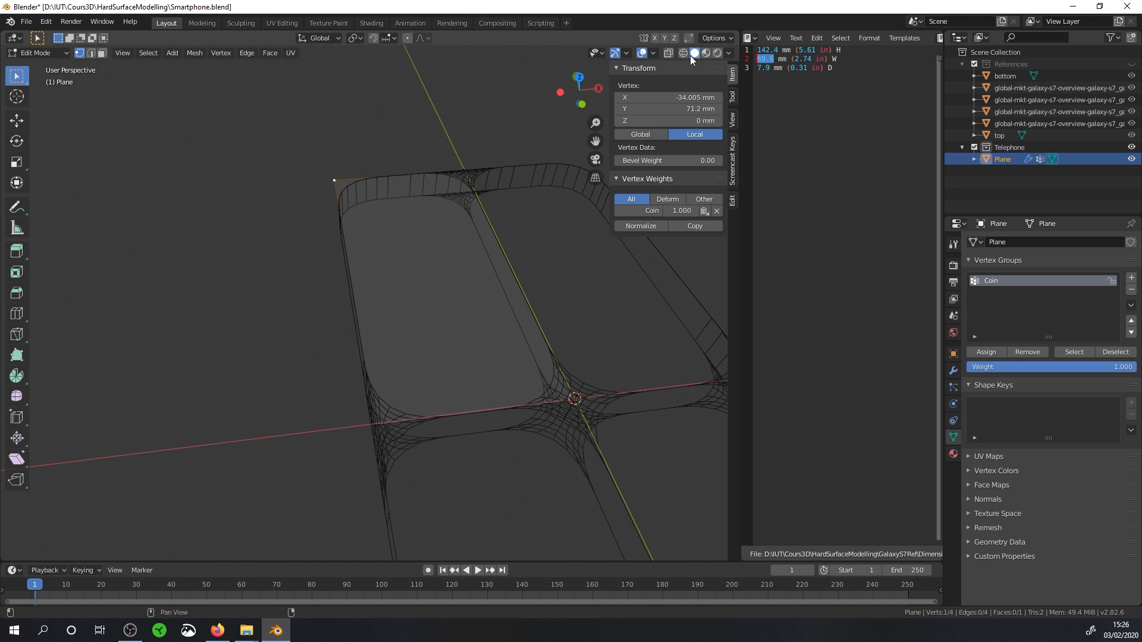
Step: Enable the Vertex Group Weights overlay in the viewport with Zero Weights set to All
click(652, 53)
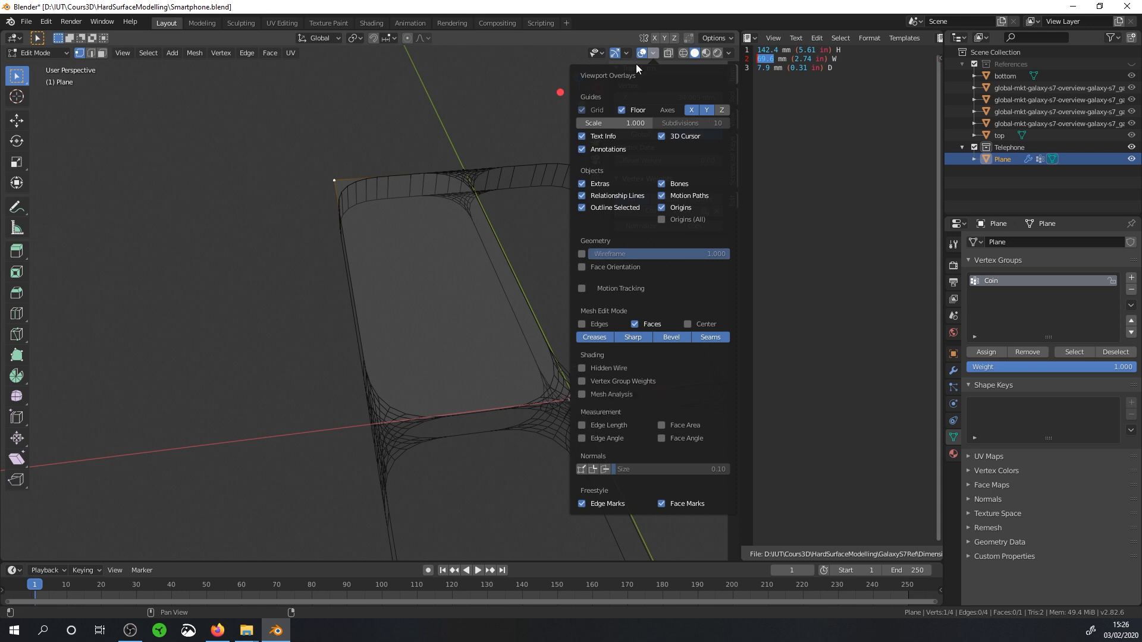
click(653, 54)
click(654, 54)
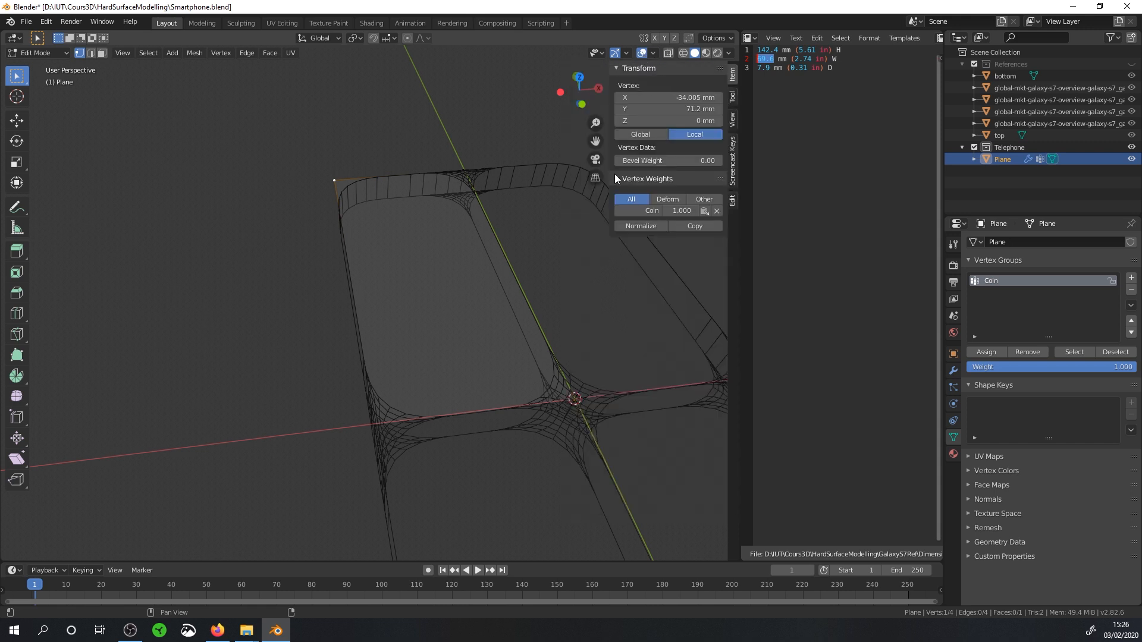
click(653, 53)
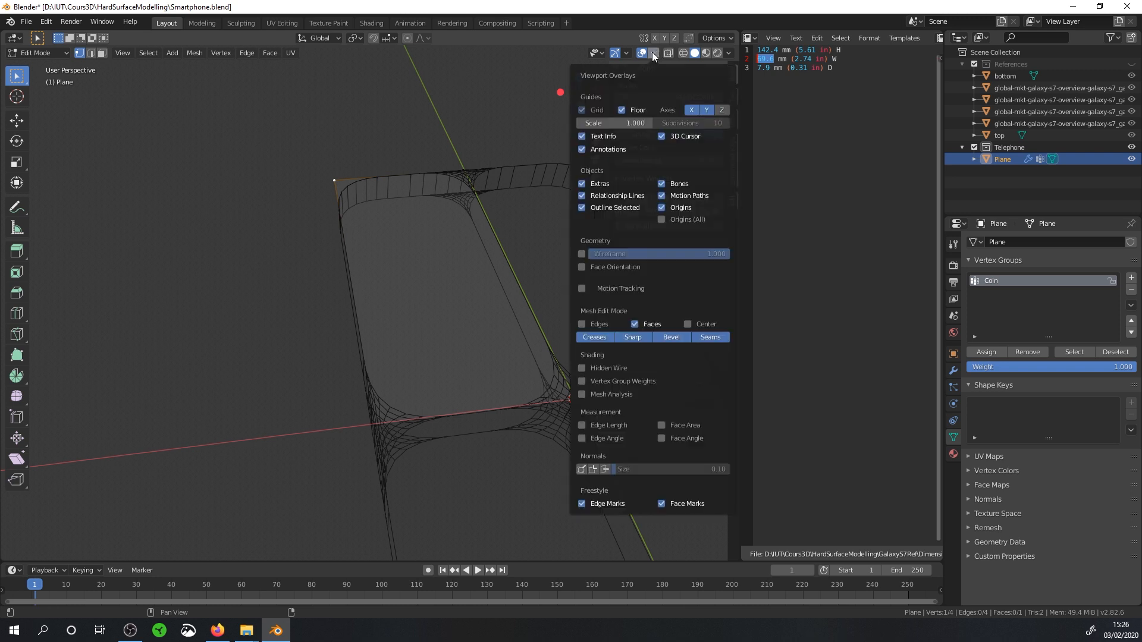
click(582, 381)
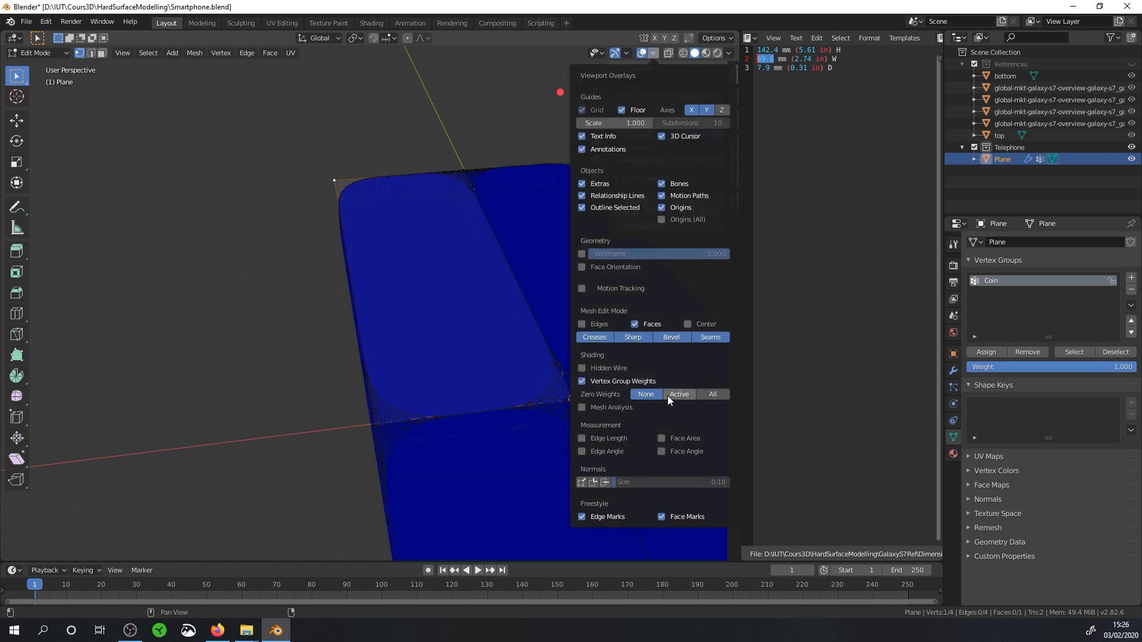
click(712, 398)
key(n)
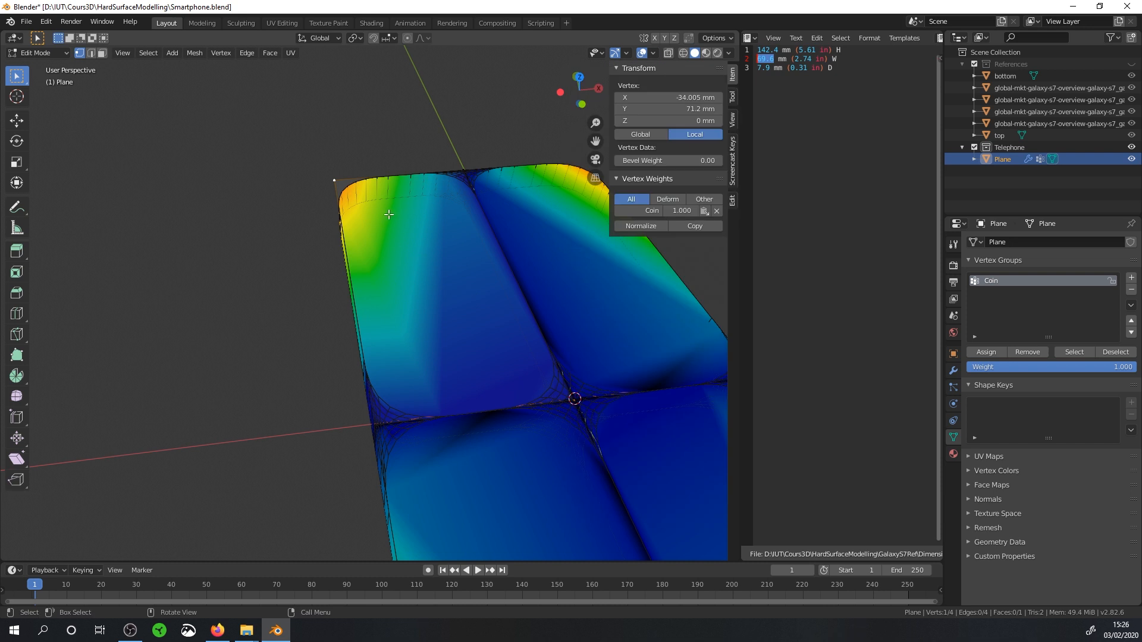
middle_drag(394, 234, 346, 148)
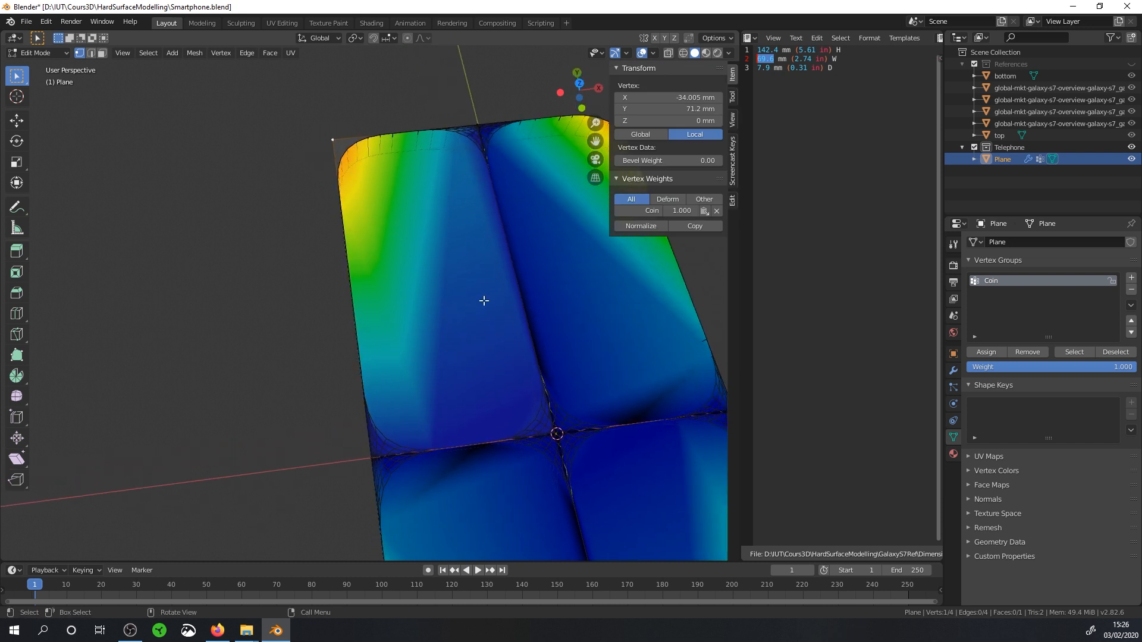
Step: Switch the plane to Weight Paint mode and display it as Solid to view the corner weights
click(47, 54)
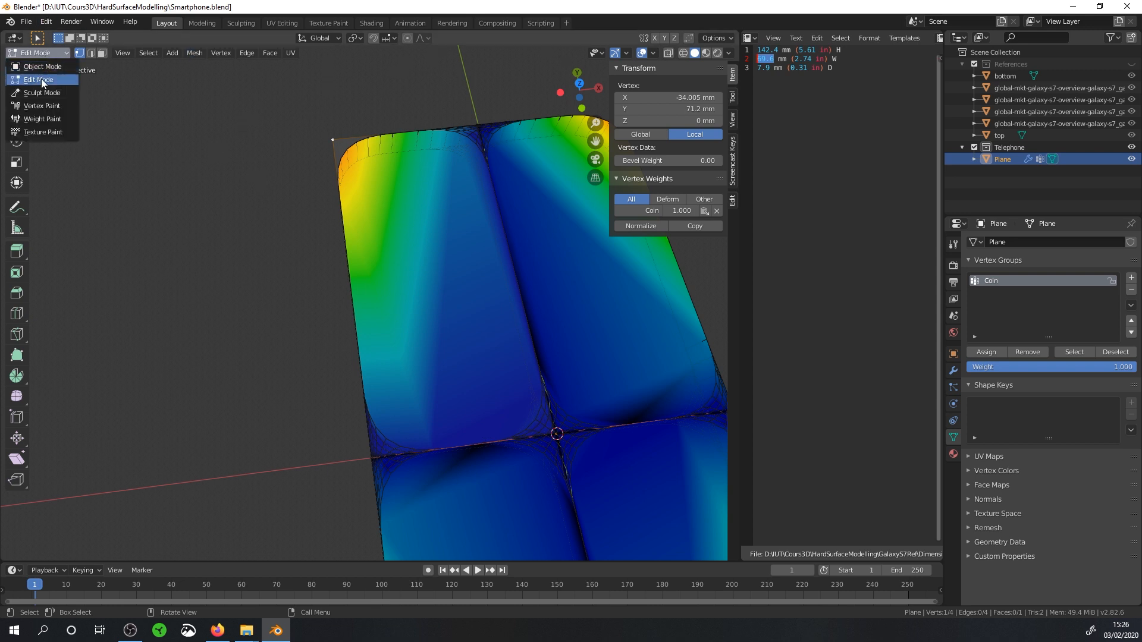
click(38, 117)
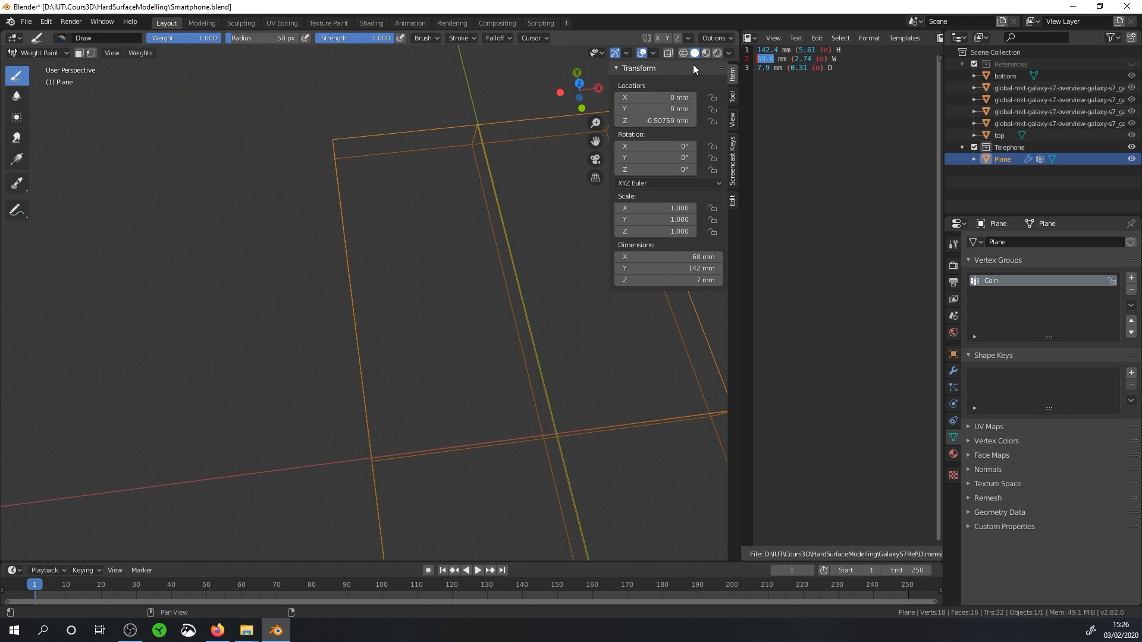
click(953, 370)
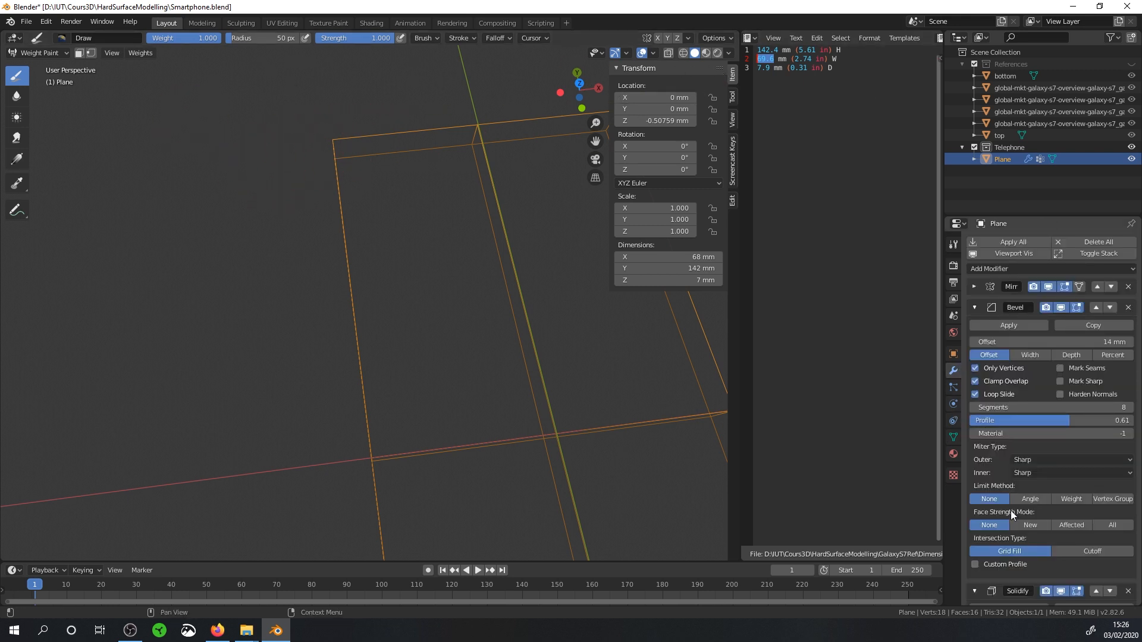
click(953, 353)
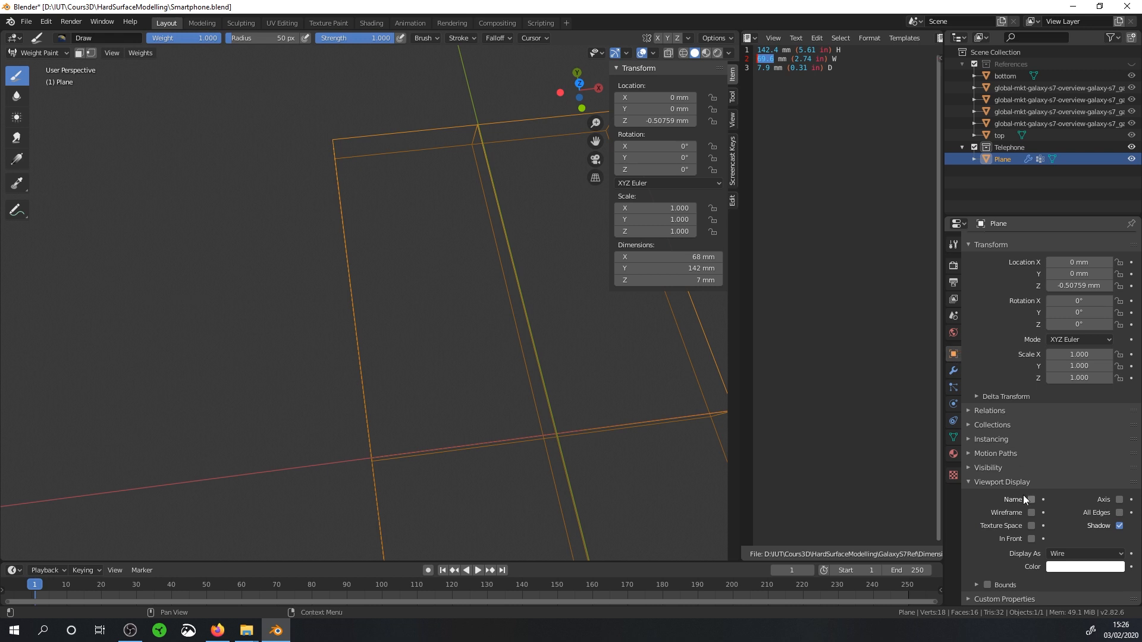
click(1064, 550)
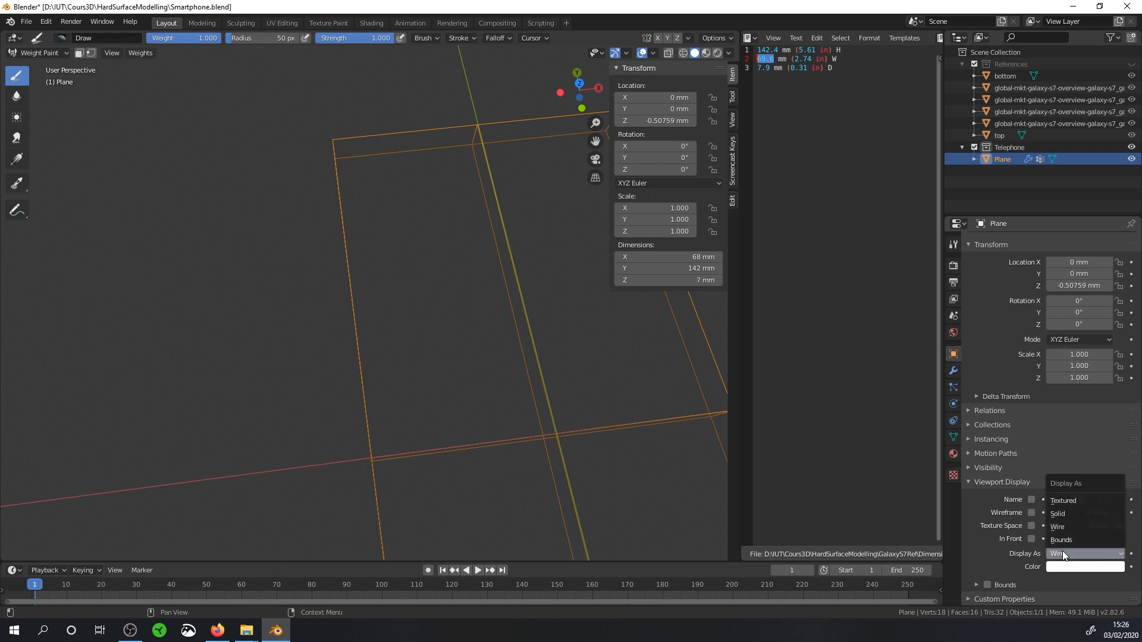
click(1066, 516)
middle_drag(444, 293, 512, 252)
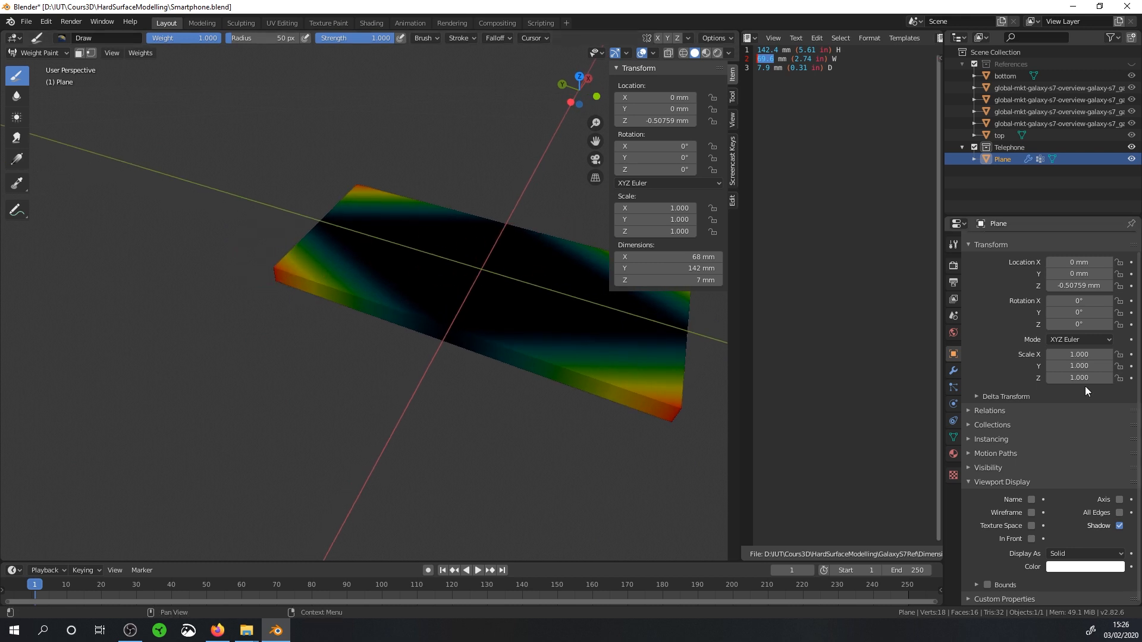
Step: Return the plane to Object Mode and set its viewport display to Wire
click(28, 53)
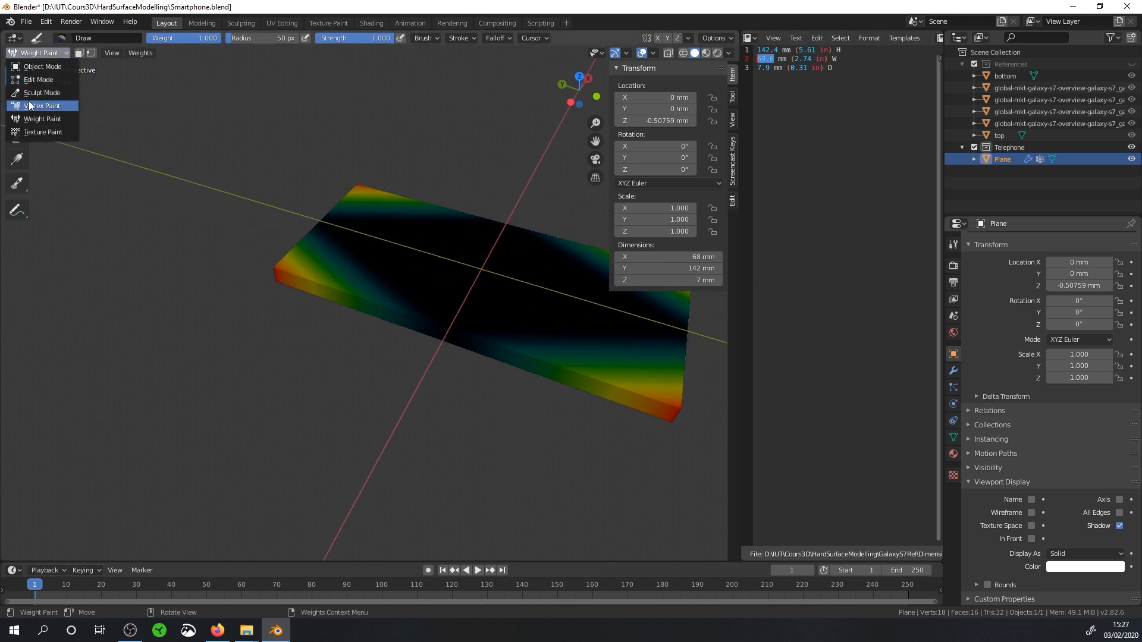
click(29, 69)
middle_drag(362, 252, 383, 250)
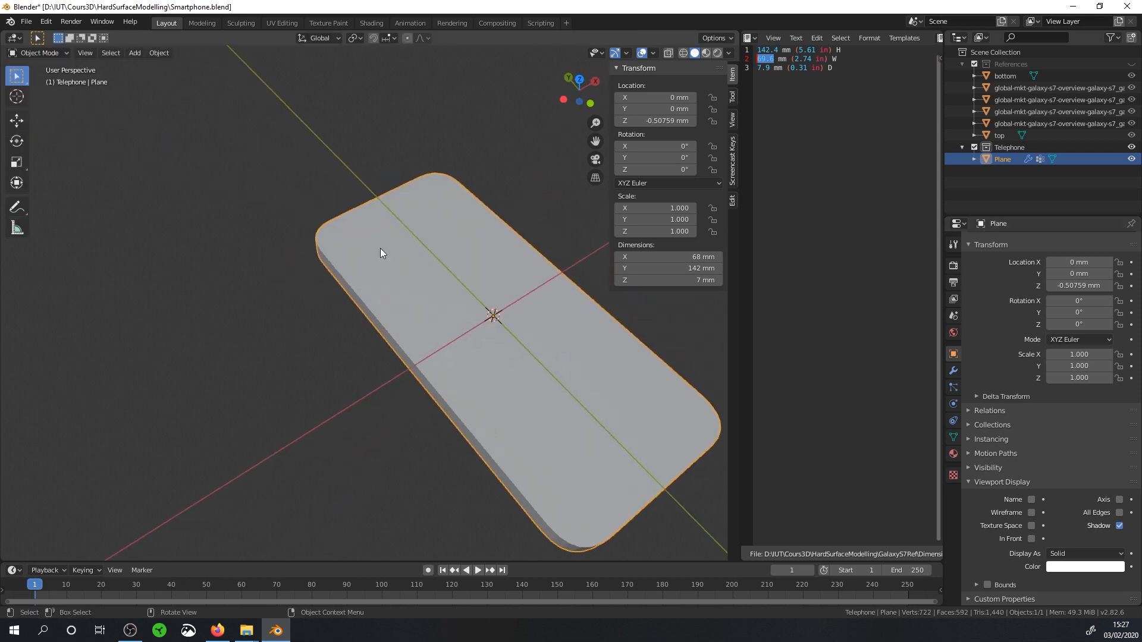
click(1066, 558)
click(1065, 528)
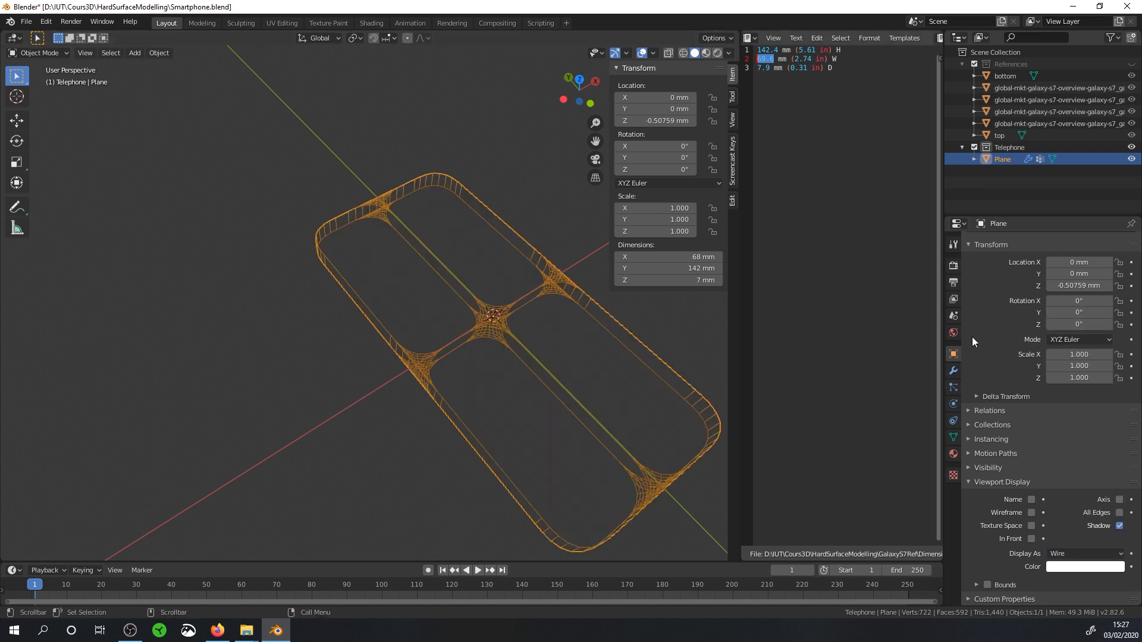
Step: Limit the plane's Bevel modifier to the Coin vertex group and collapse the modifier's settings
click(953, 370)
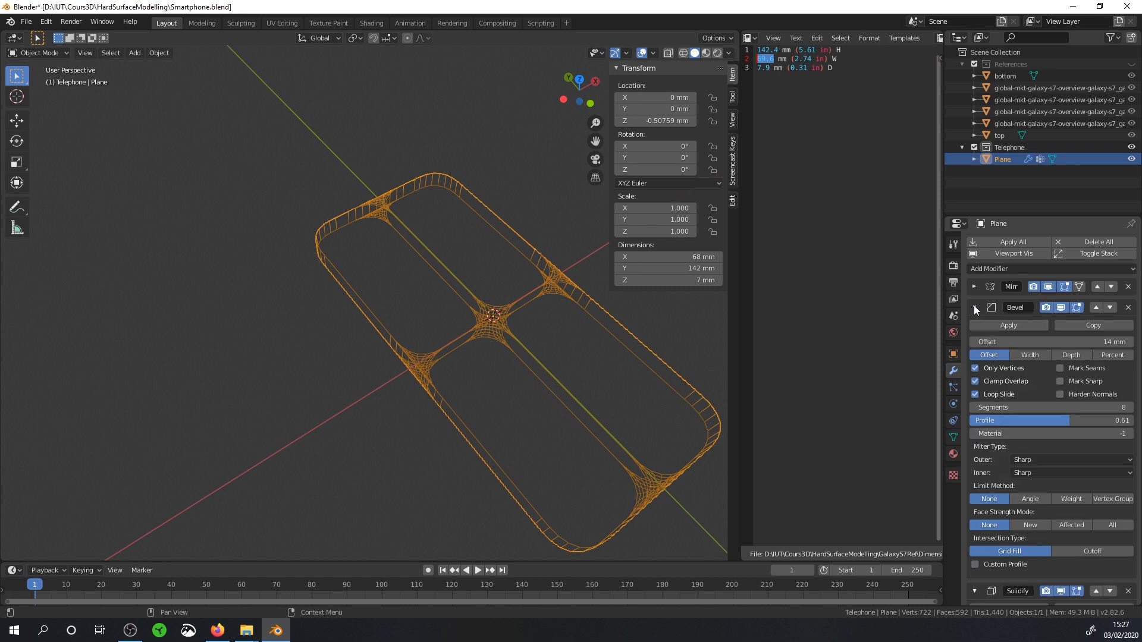
scroll(1000, 397, down, 1)
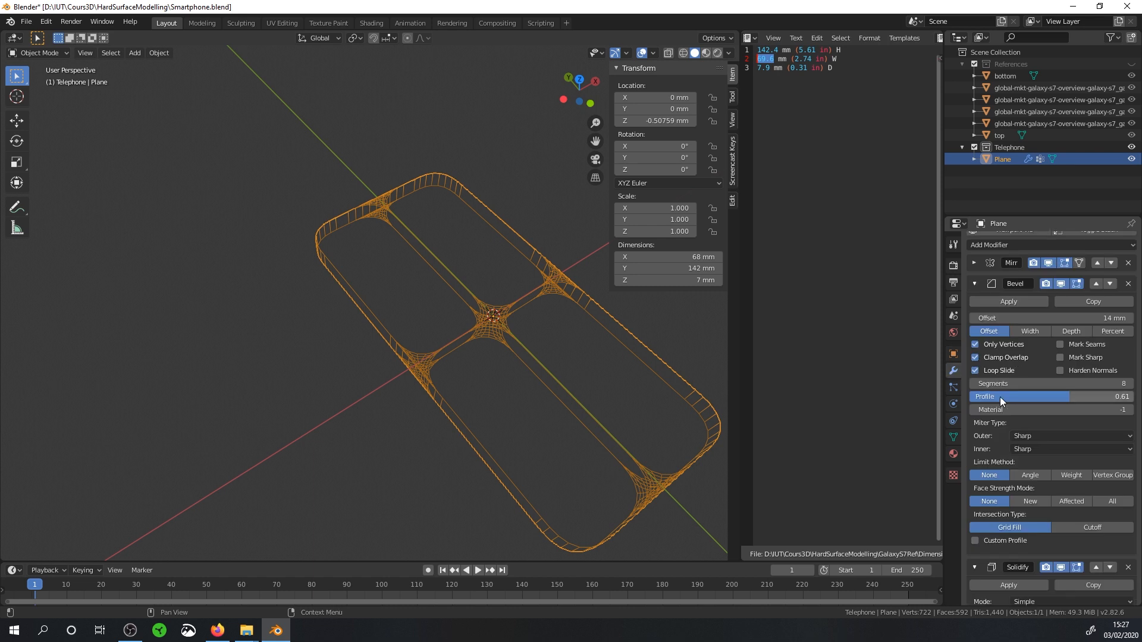
scroll(1000, 397, down, 3)
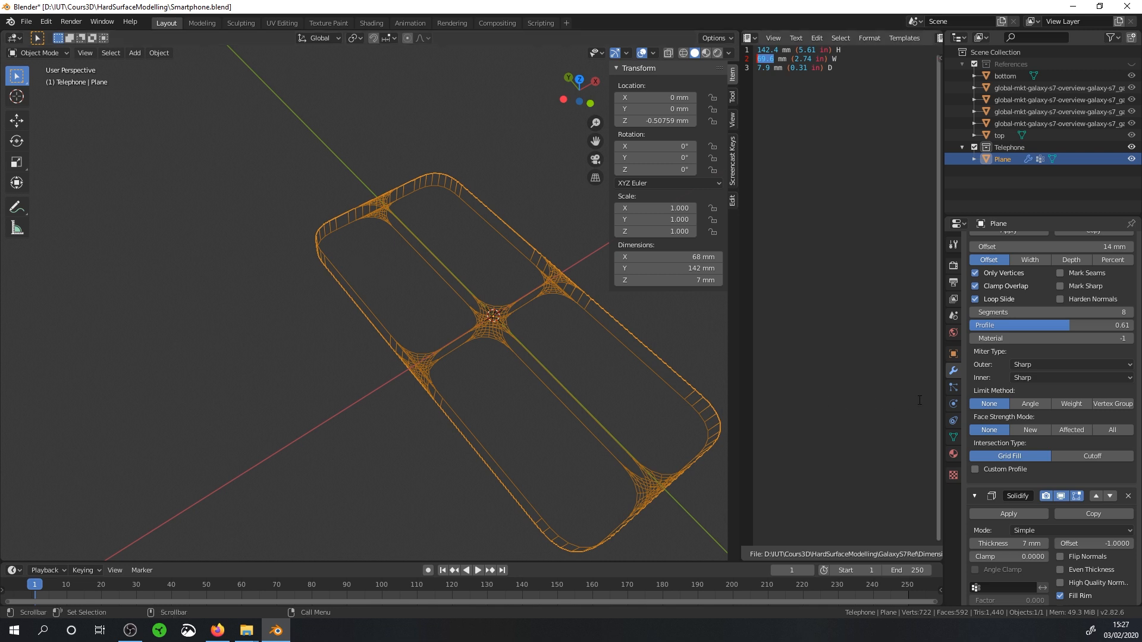
click(1068, 404)
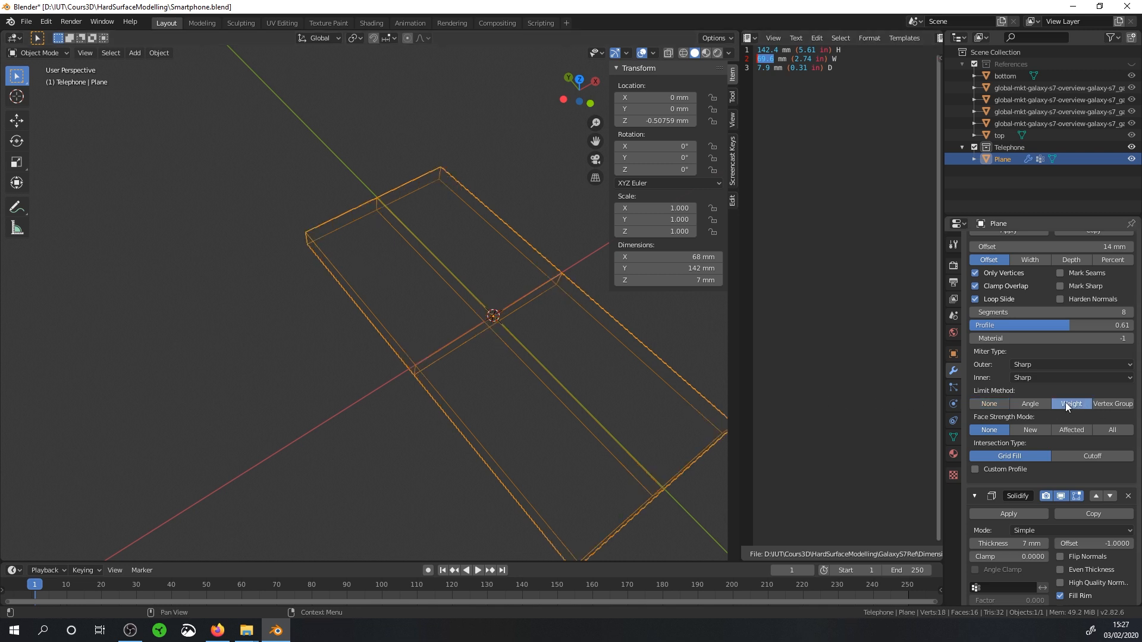
click(1101, 403)
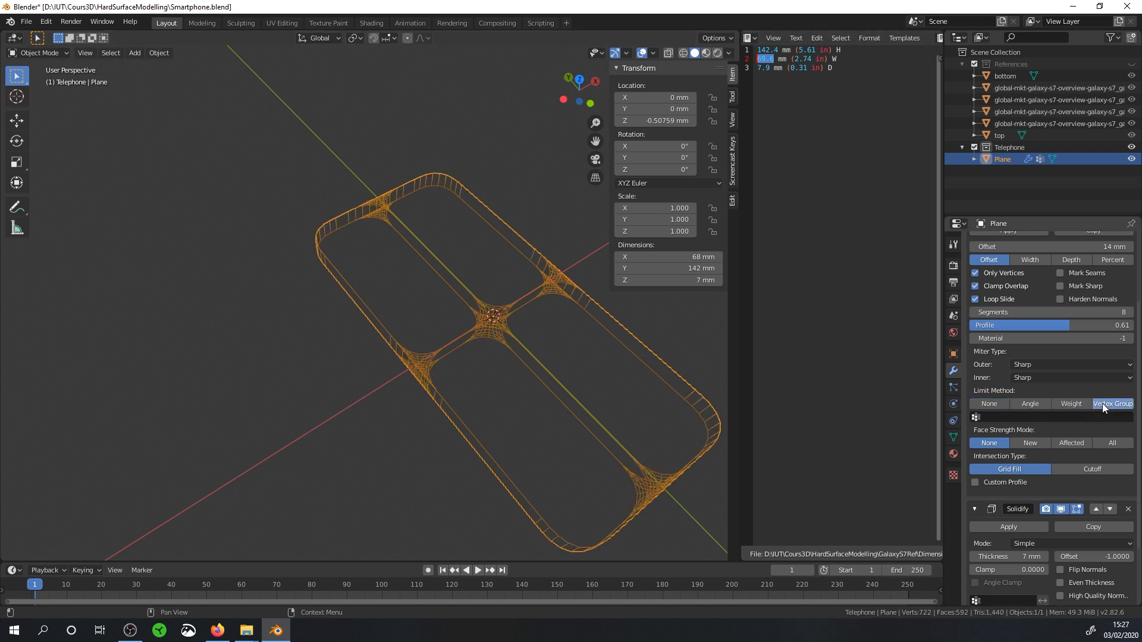
click(1005, 417)
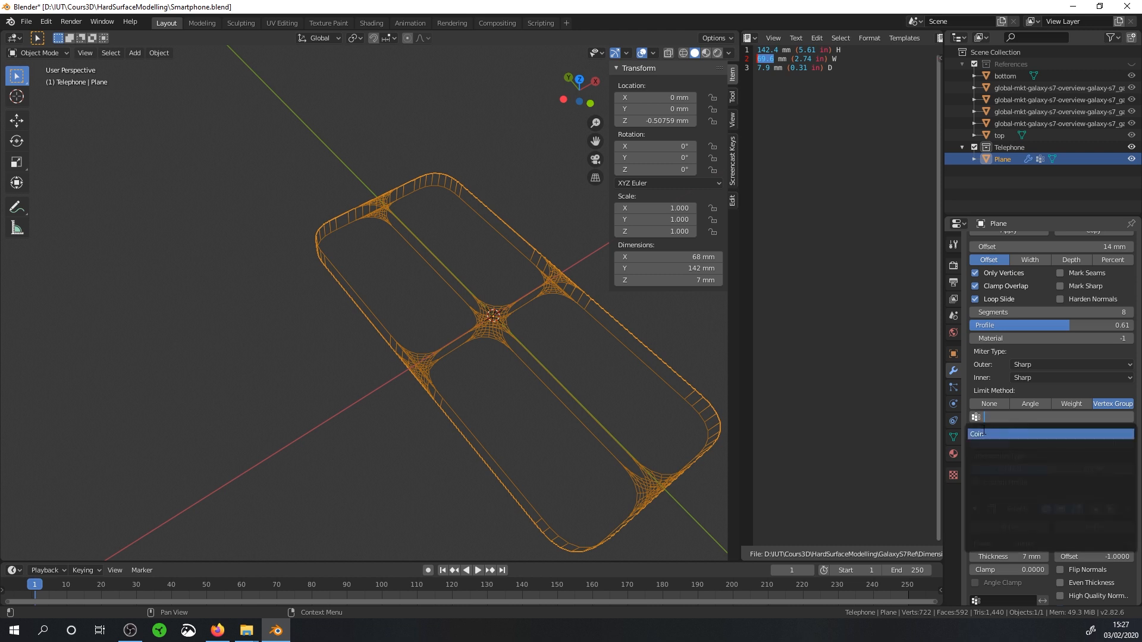
click(985, 433)
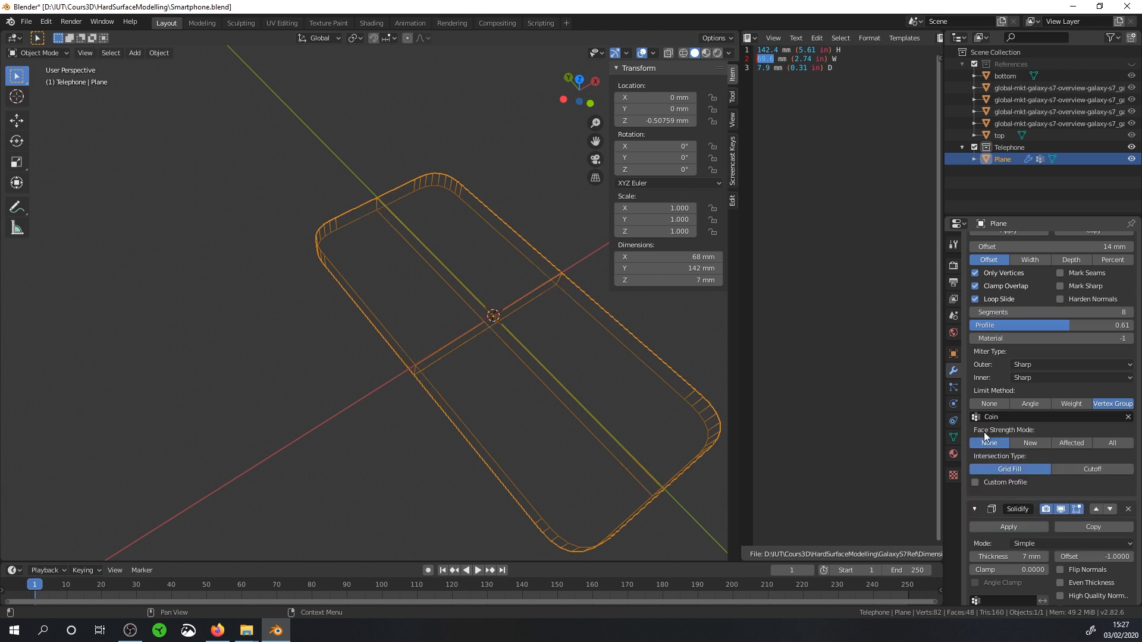
middle_drag(373, 286, 337, 271)
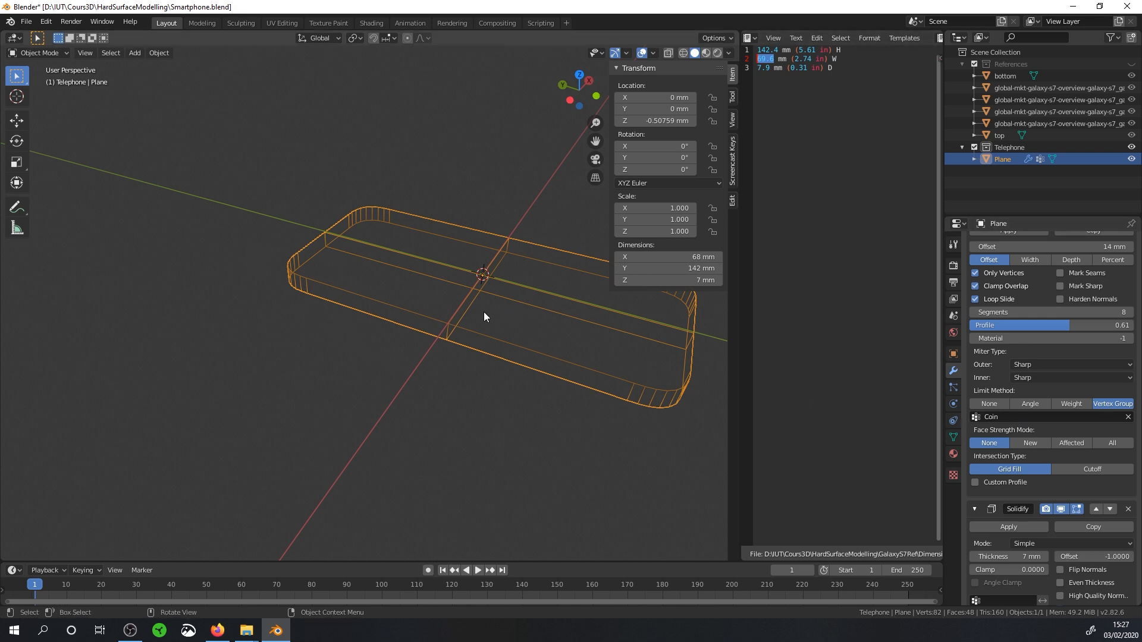
middle_drag(485, 313, 372, 314)
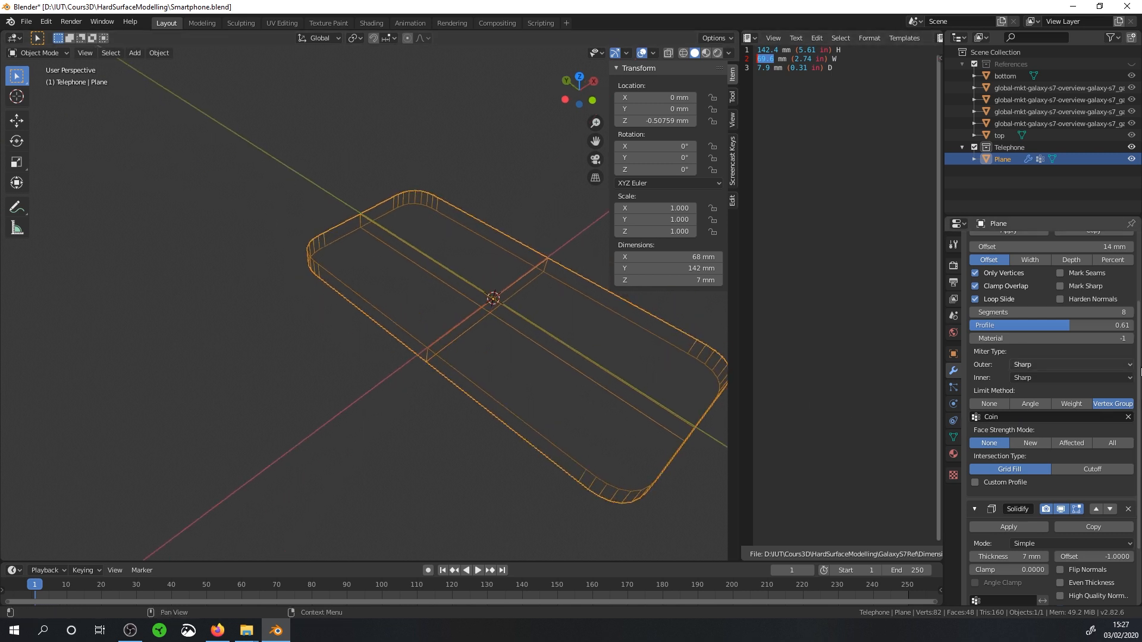
scroll(1061, 385, up, 4)
click(974, 308)
middle_drag(452, 309, 395, 261)
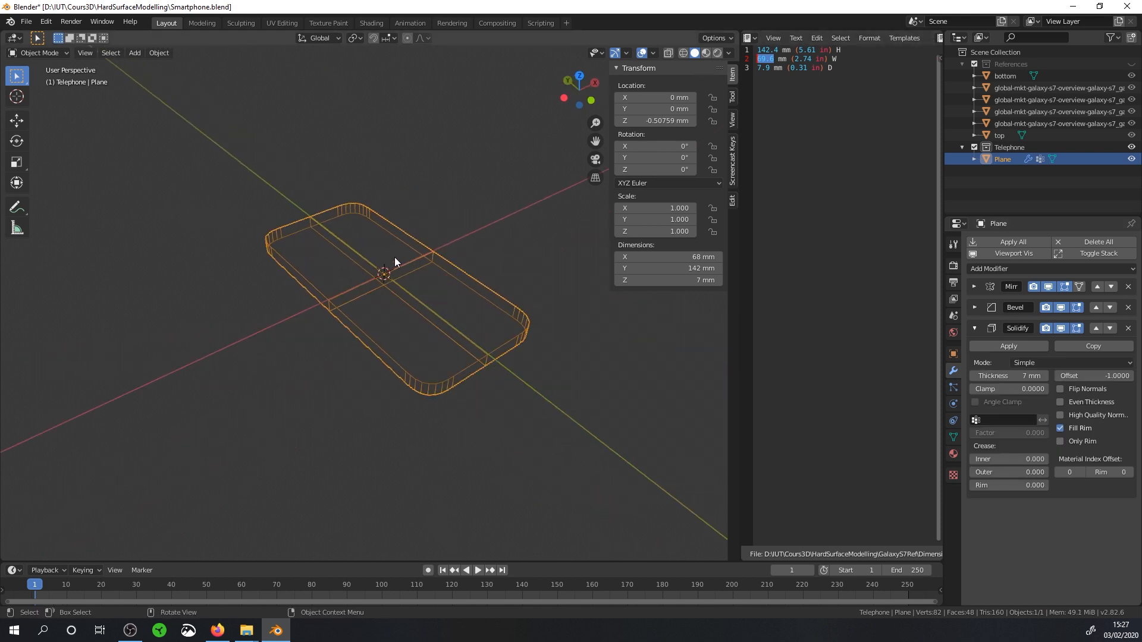